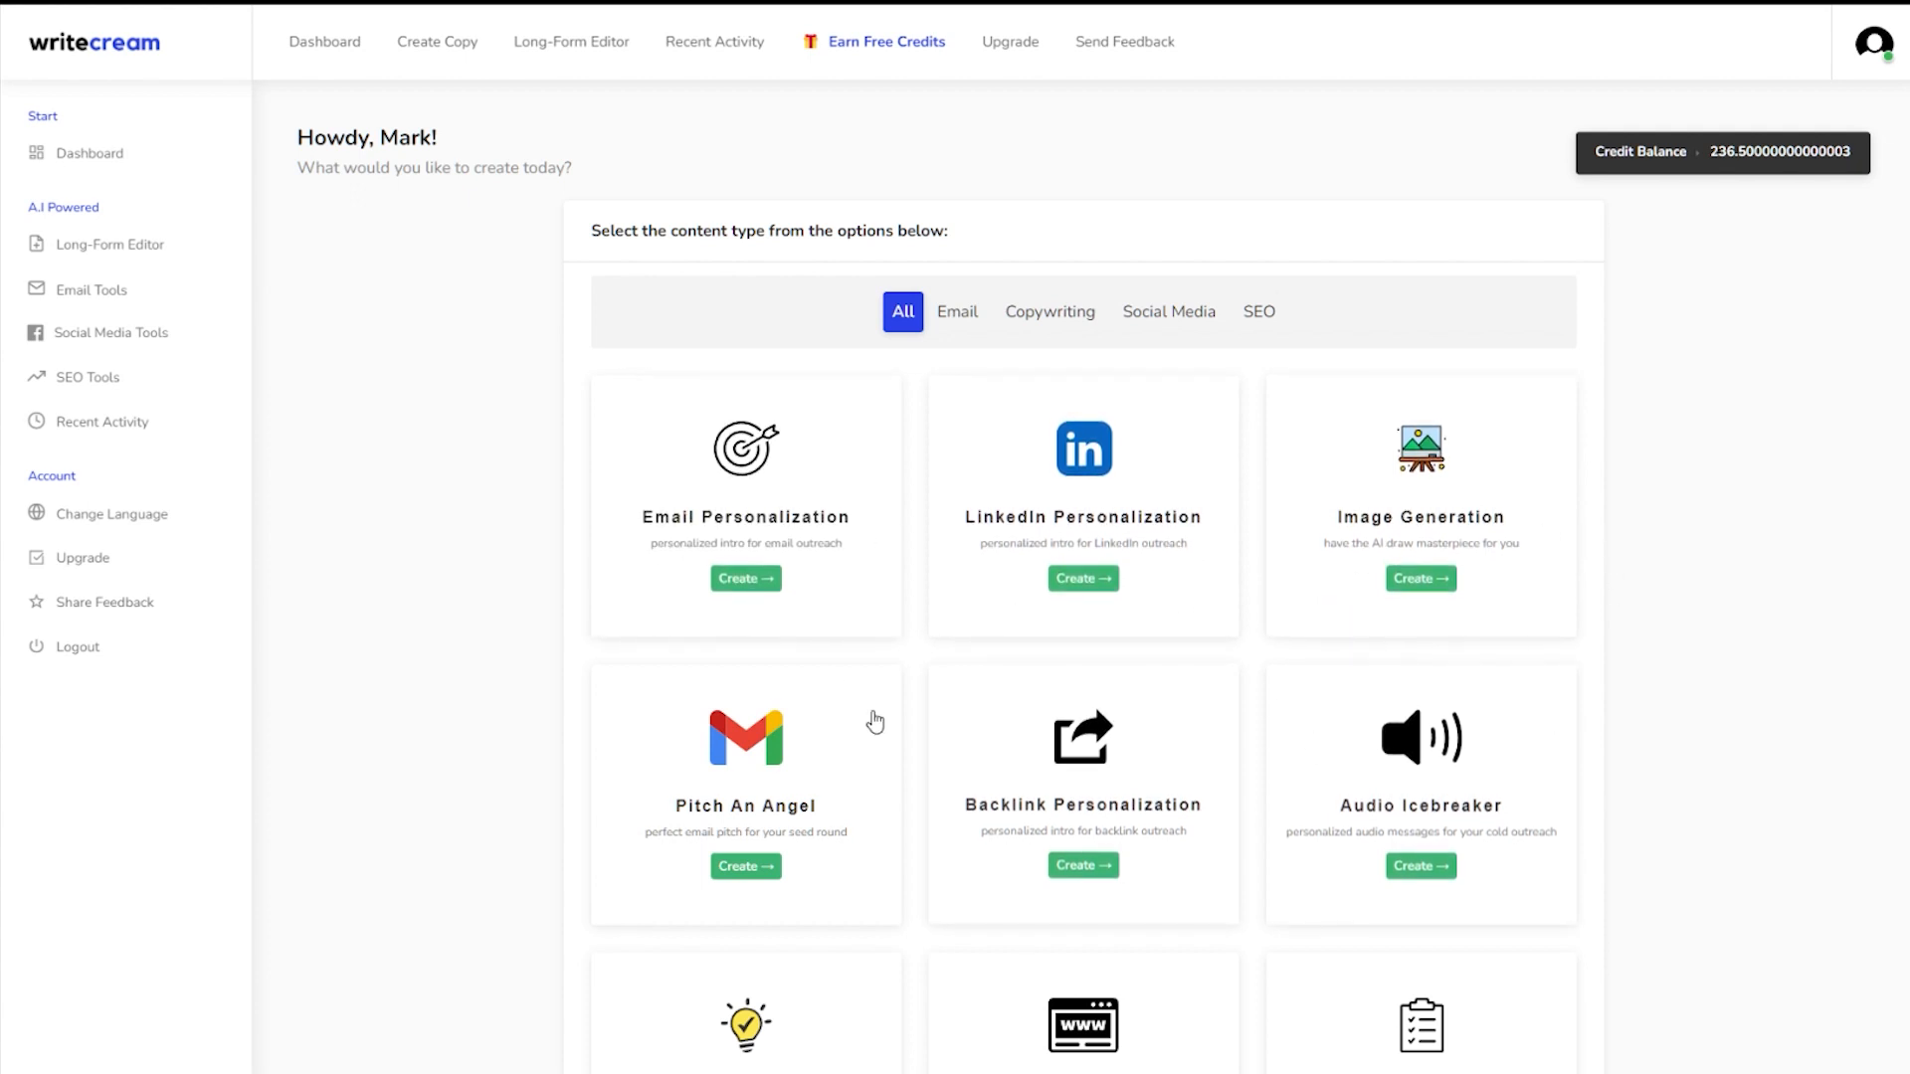
# - Look through the available content types on the Writecream dashboard, from Email Personalization down to Quora Answer Assist
pyautogui.scroll(-2, 758, 624)
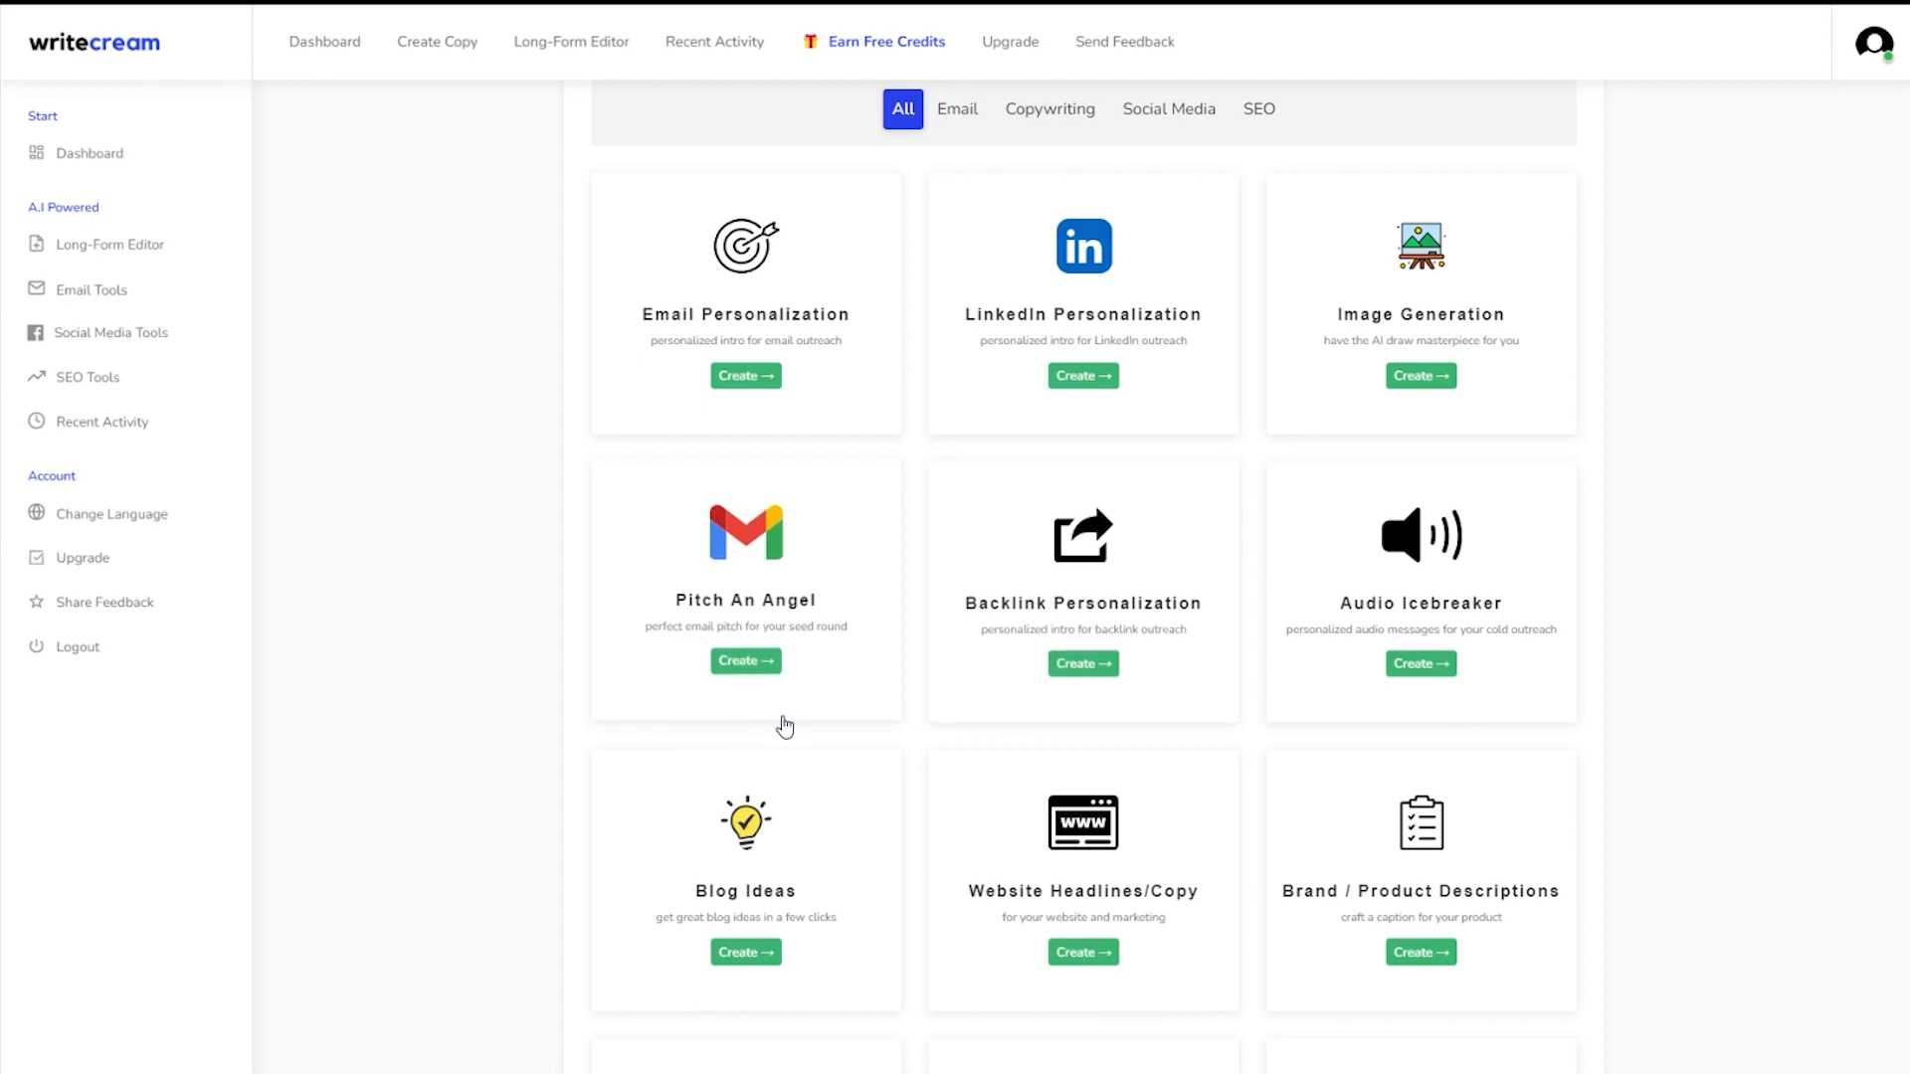
pyautogui.scroll(-3, 784, 722)
pyautogui.scroll(-1, 786, 724)
pyautogui.scroll(-3, 716, 696)
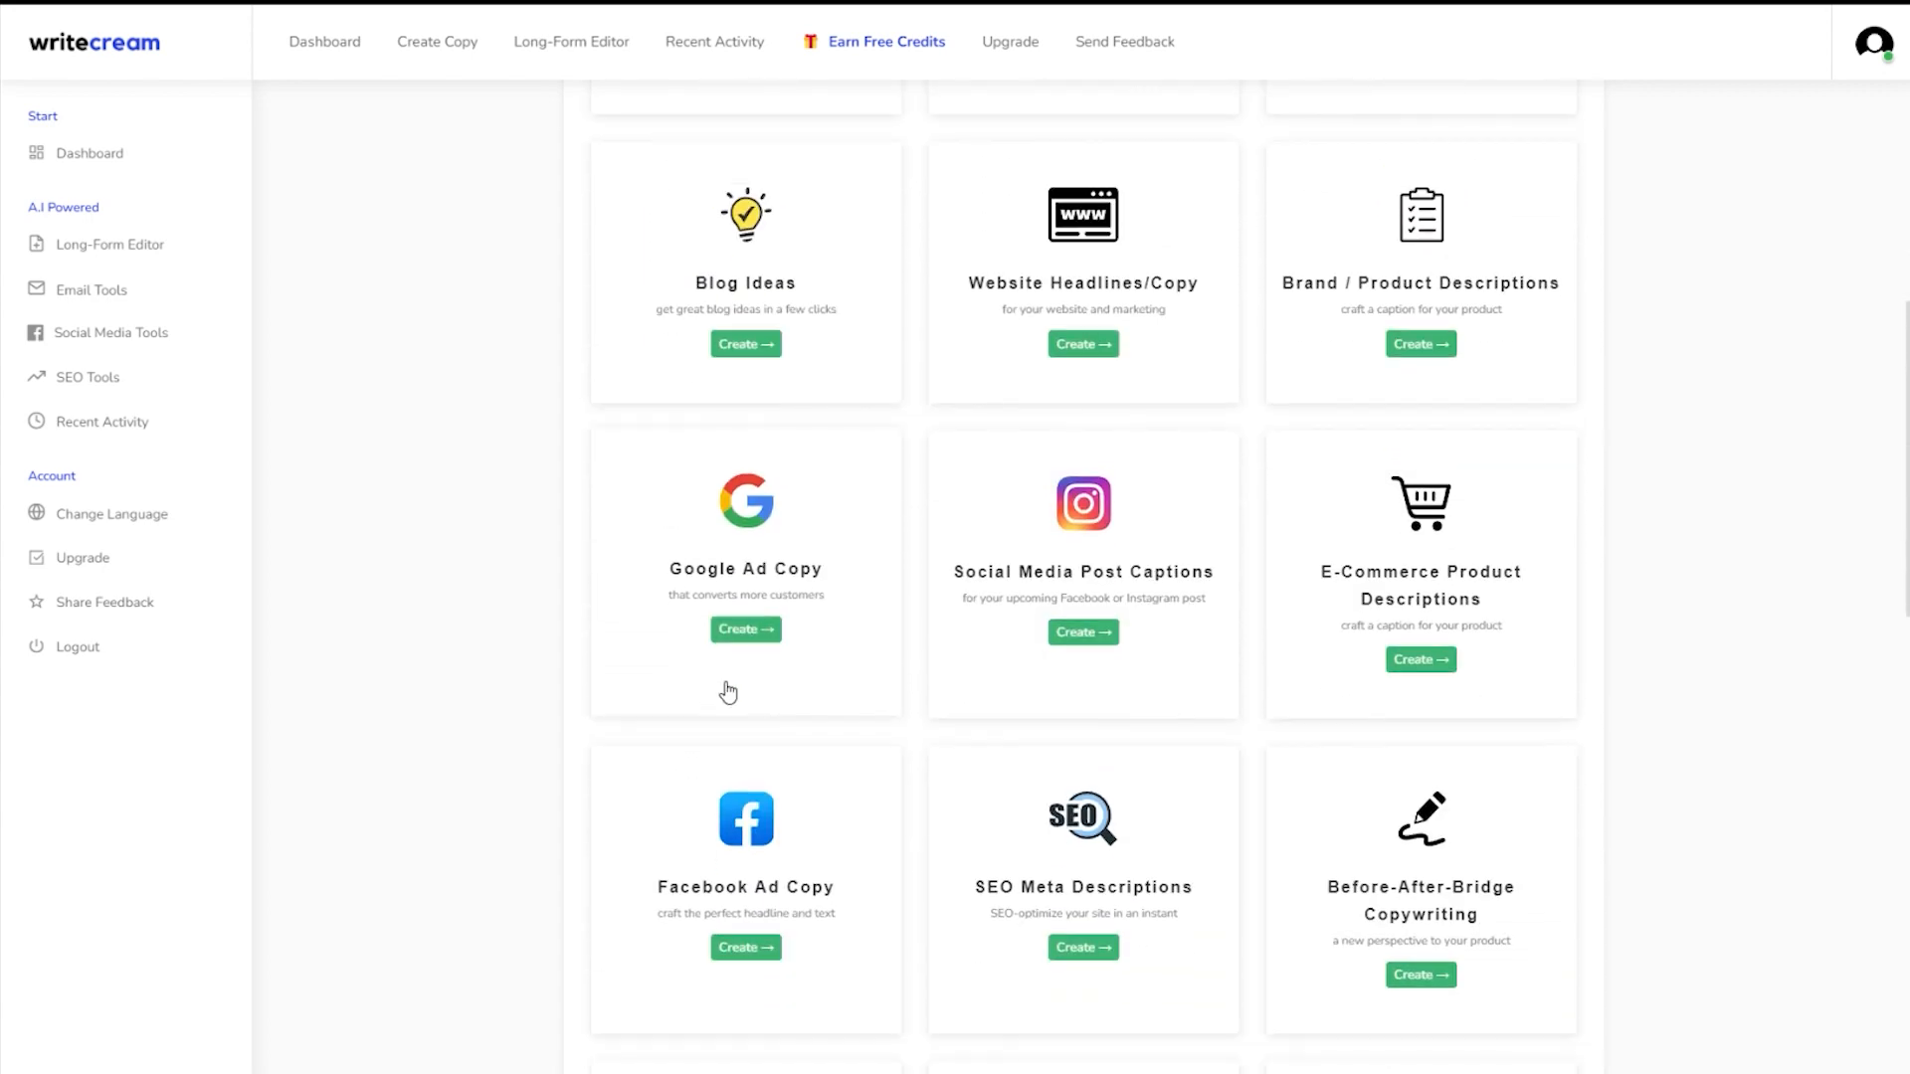
pyautogui.scroll(3, 725, 690)
pyautogui.scroll(-3, 1070, 567)
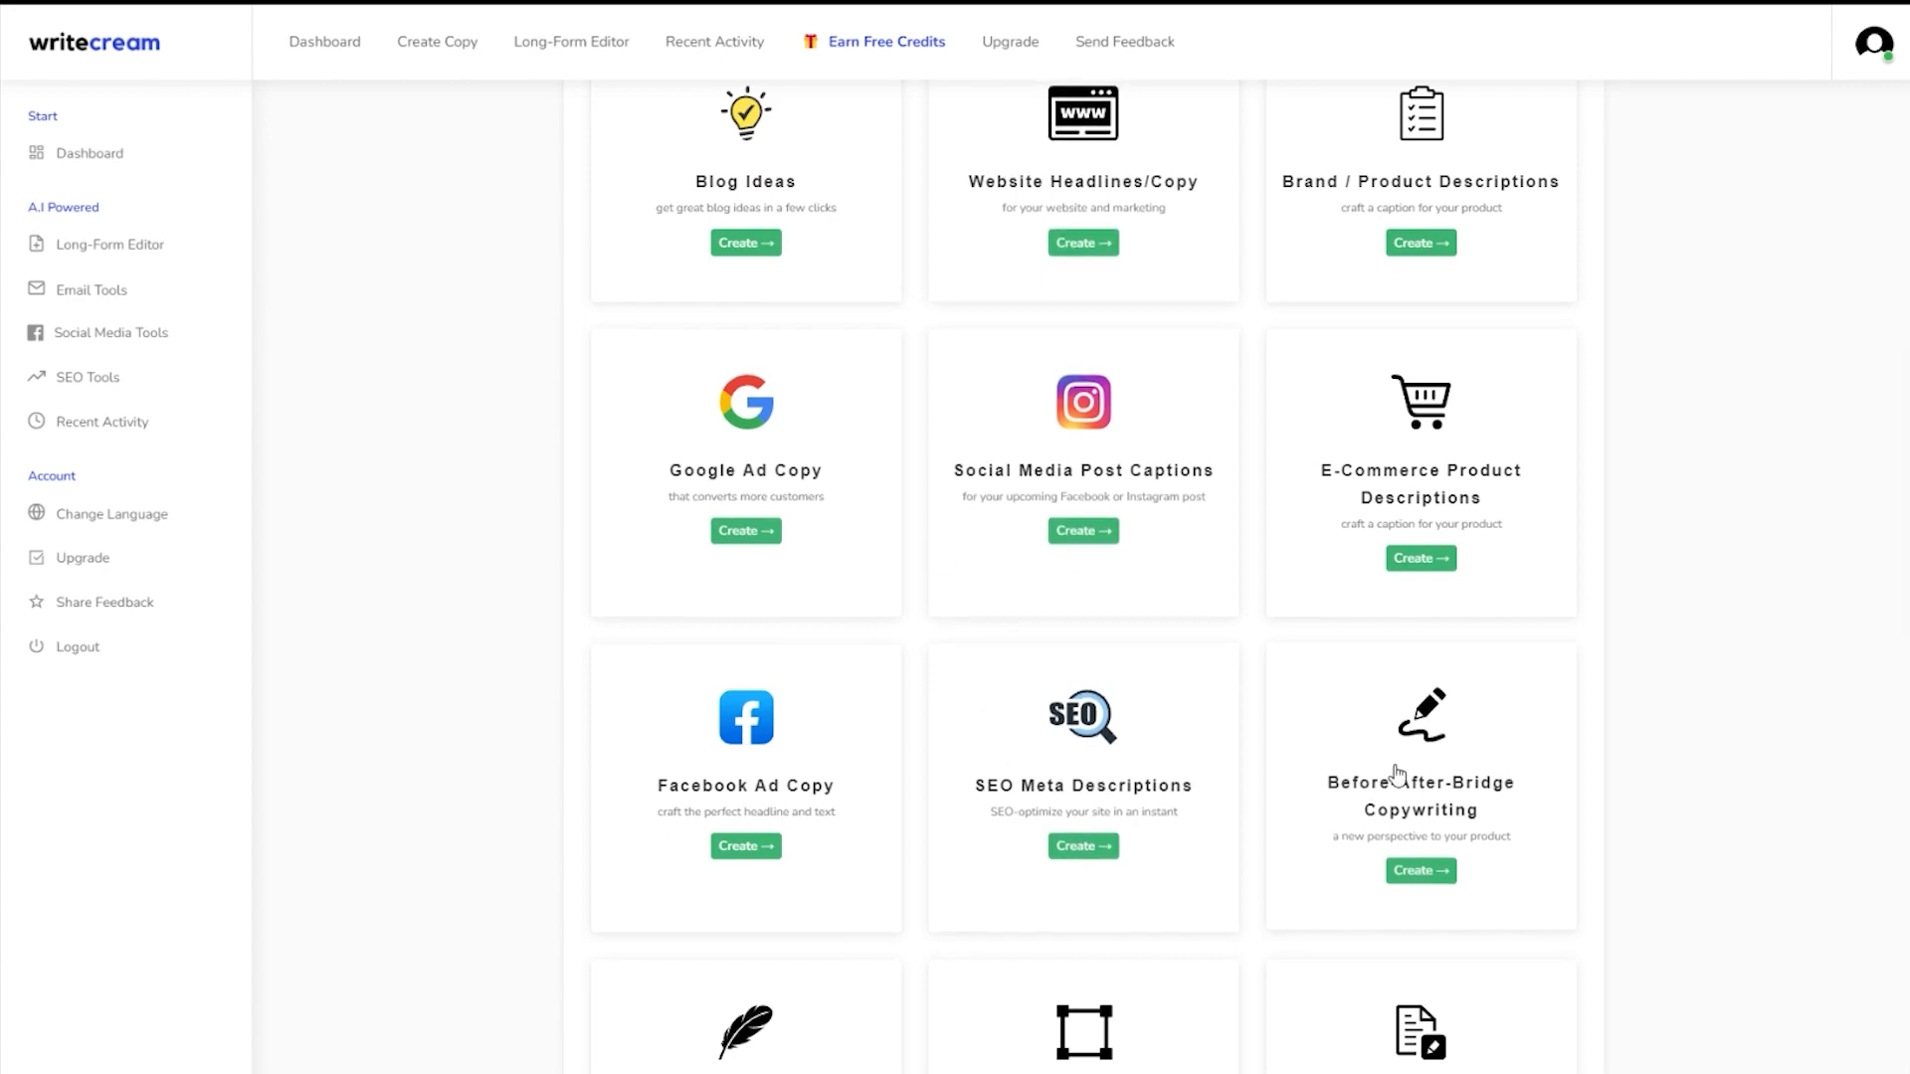
pyautogui.scroll(-3, 1174, 718)
pyautogui.scroll(-2, 1174, 718)
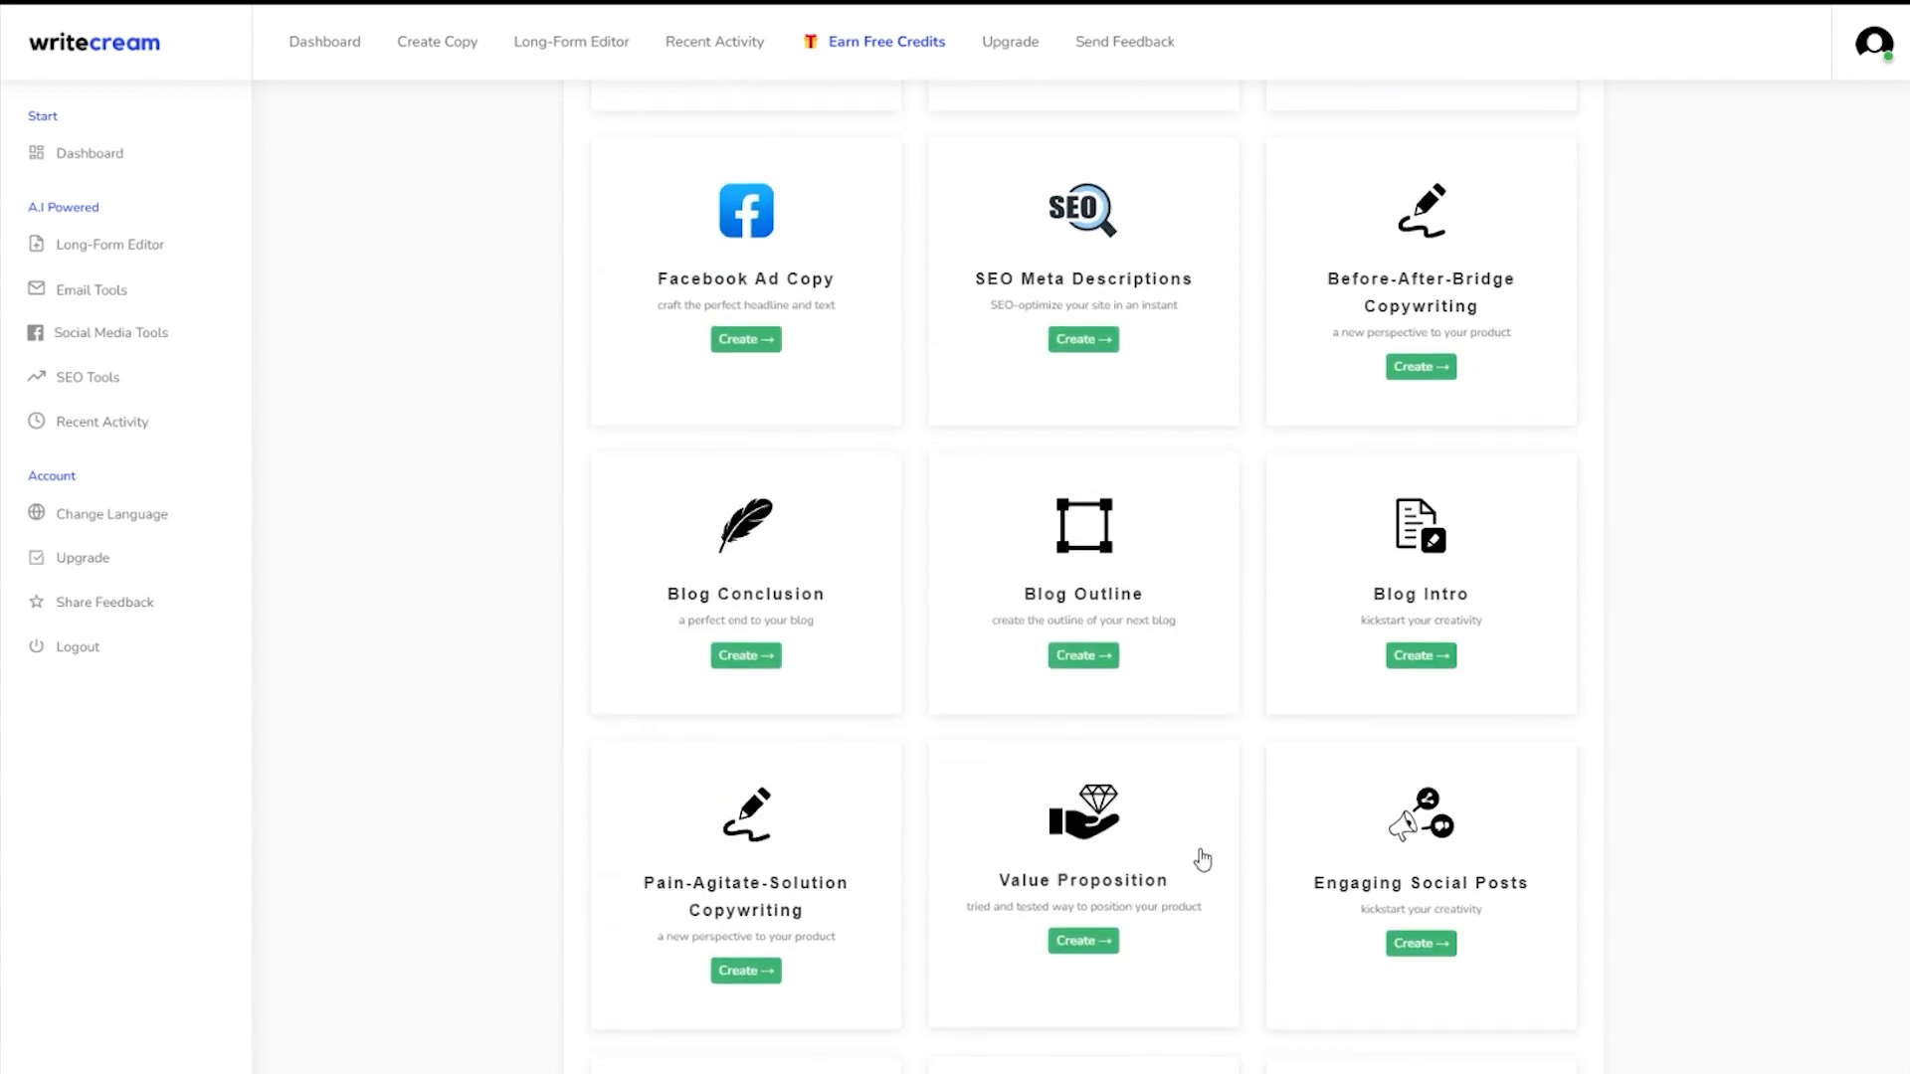
pyautogui.scroll(-2, 1144, 746)
pyautogui.scroll(-8, 895, 726)
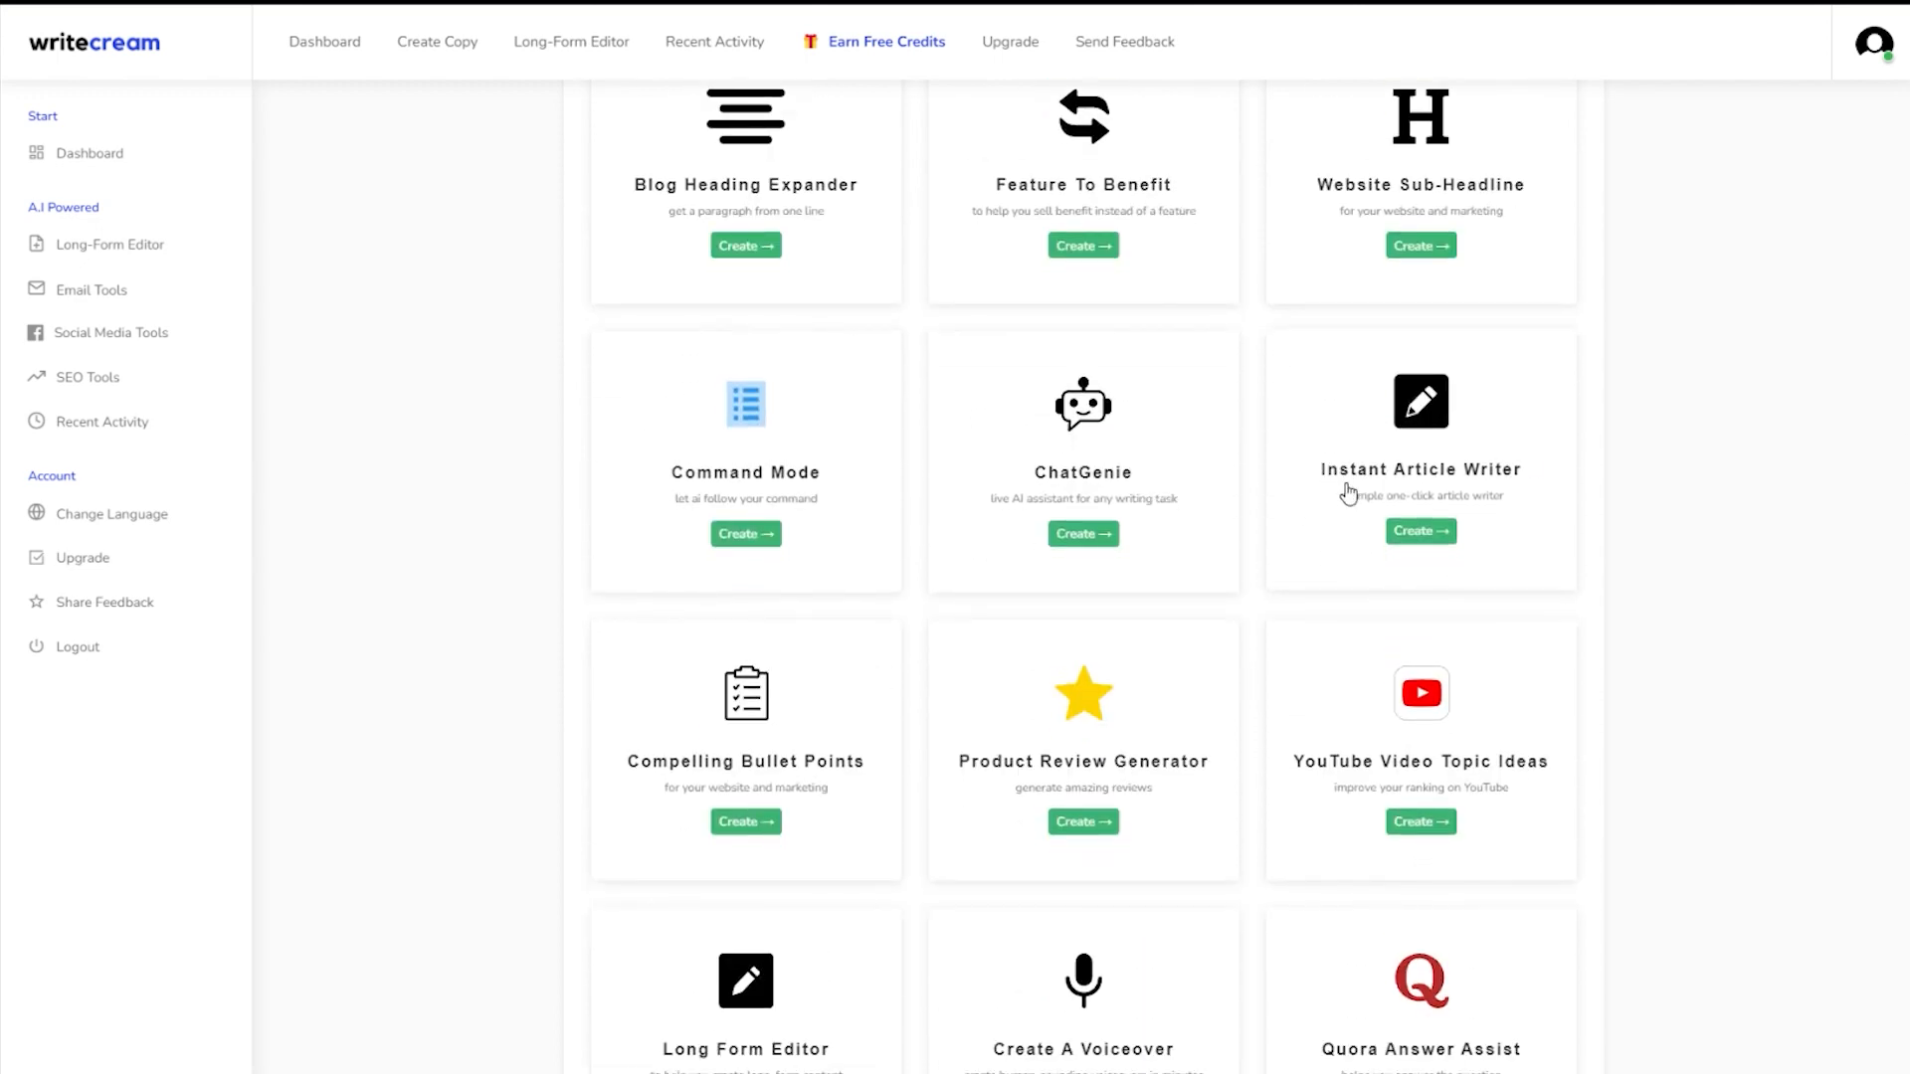
pyautogui.scroll(15, 1348, 494)
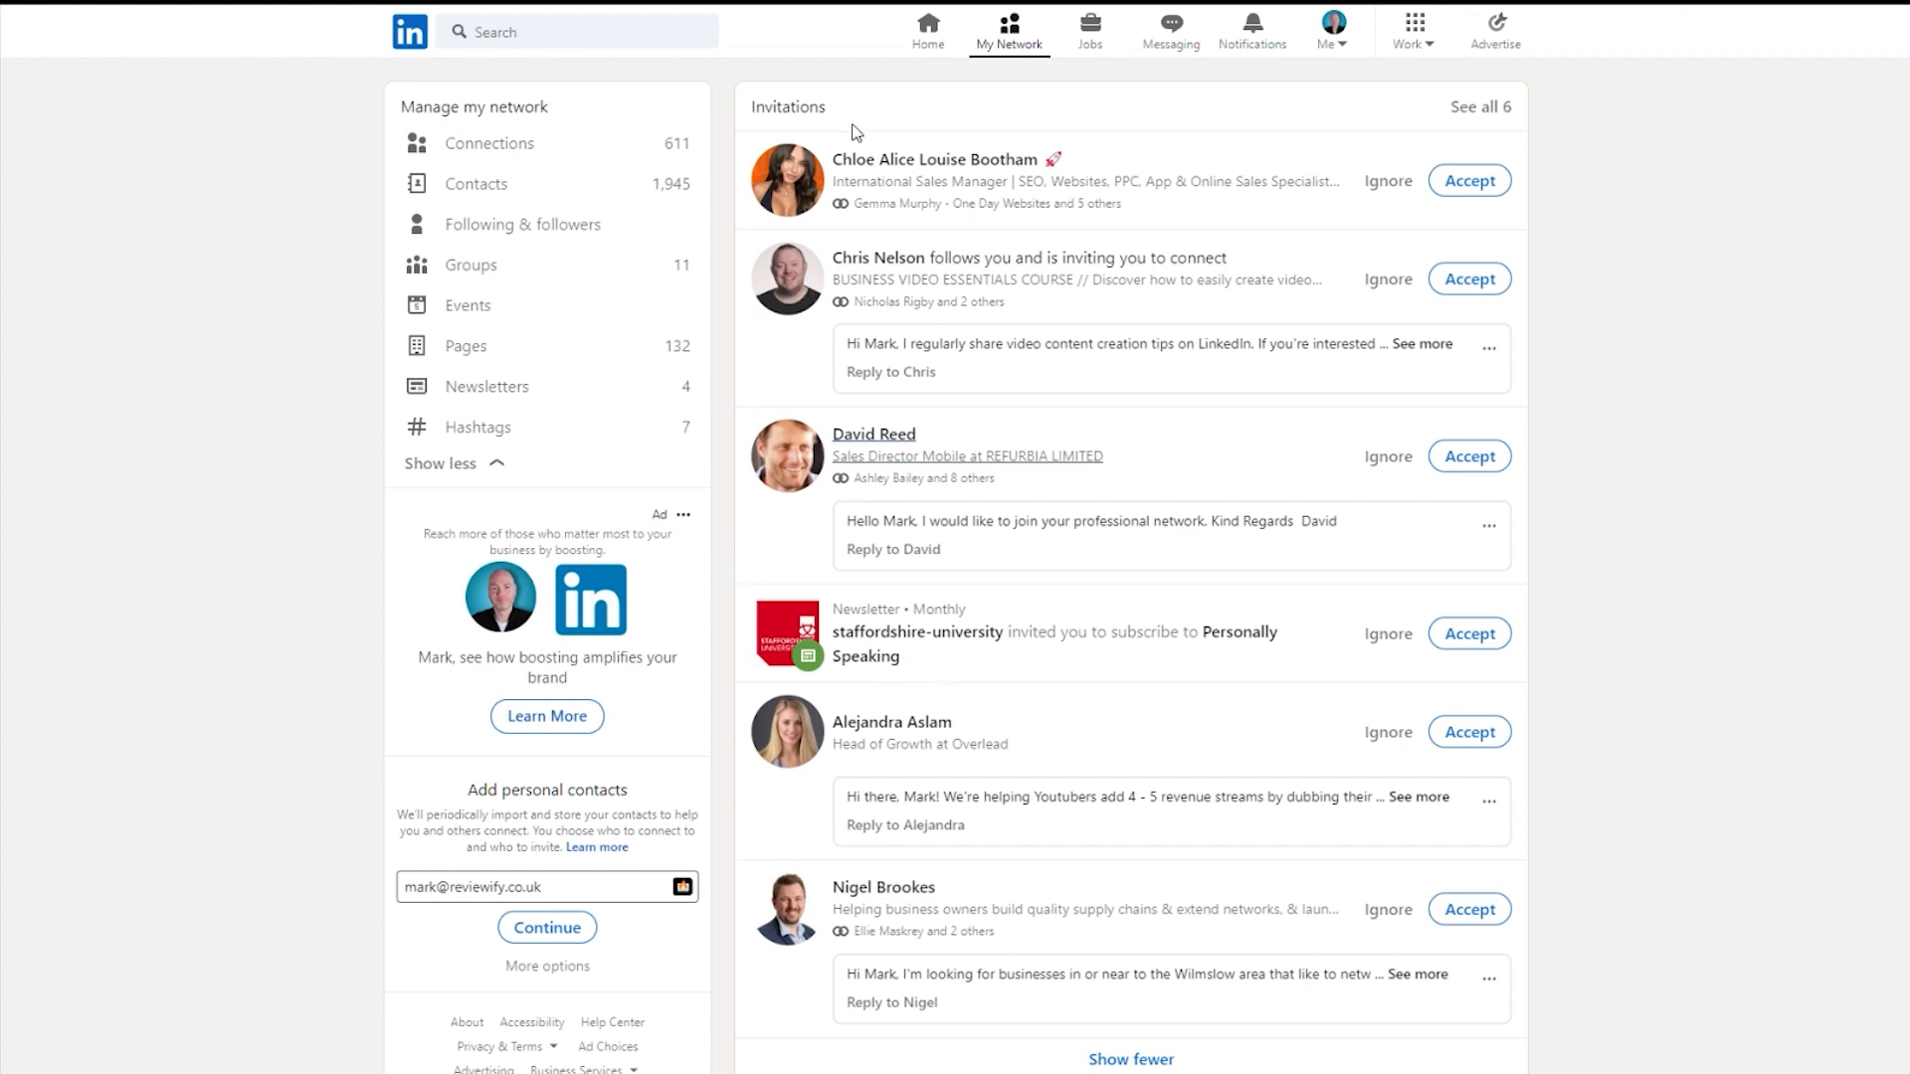
# - Switch to LinkedIn, copy the profile link of the Refurbia sales director's invitation, and open LinkedIn Personalization in Writecream
pyautogui.rightClick(853, 443)
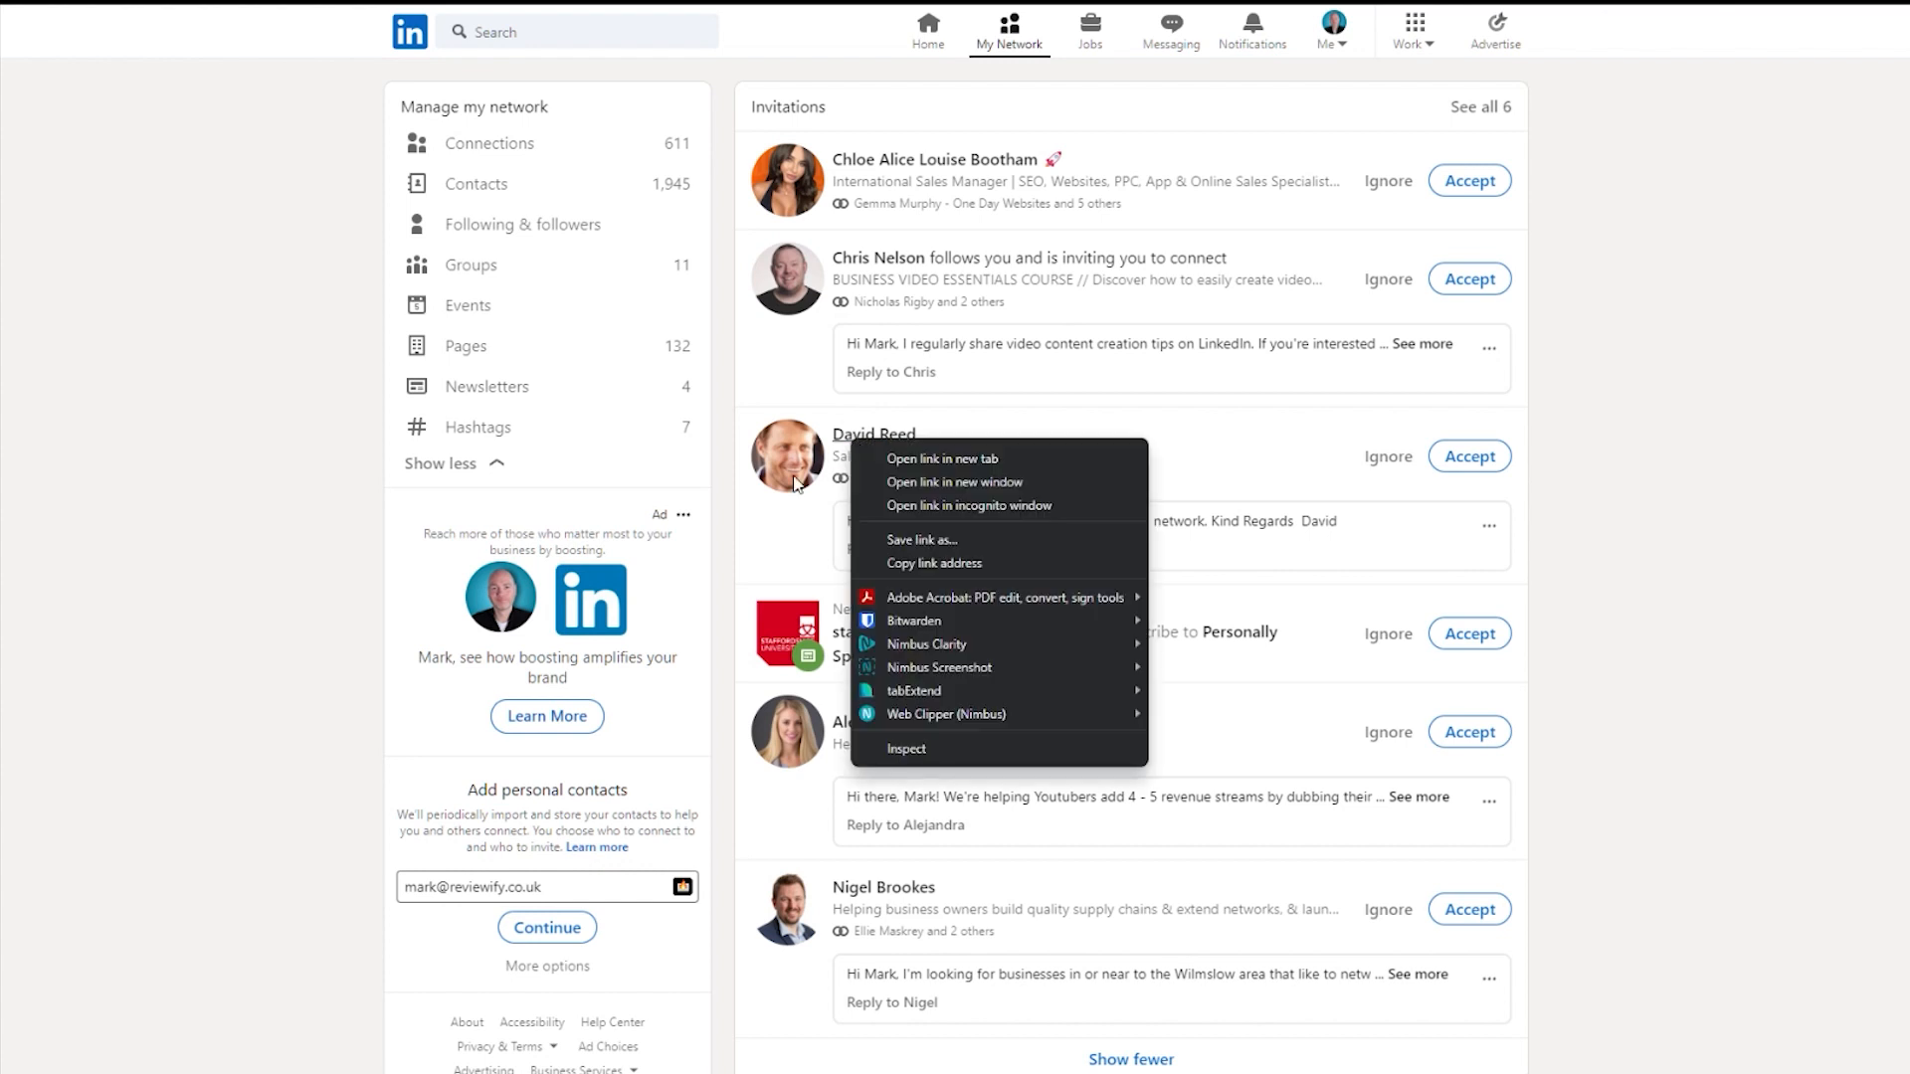
pyautogui.click(917, 565)
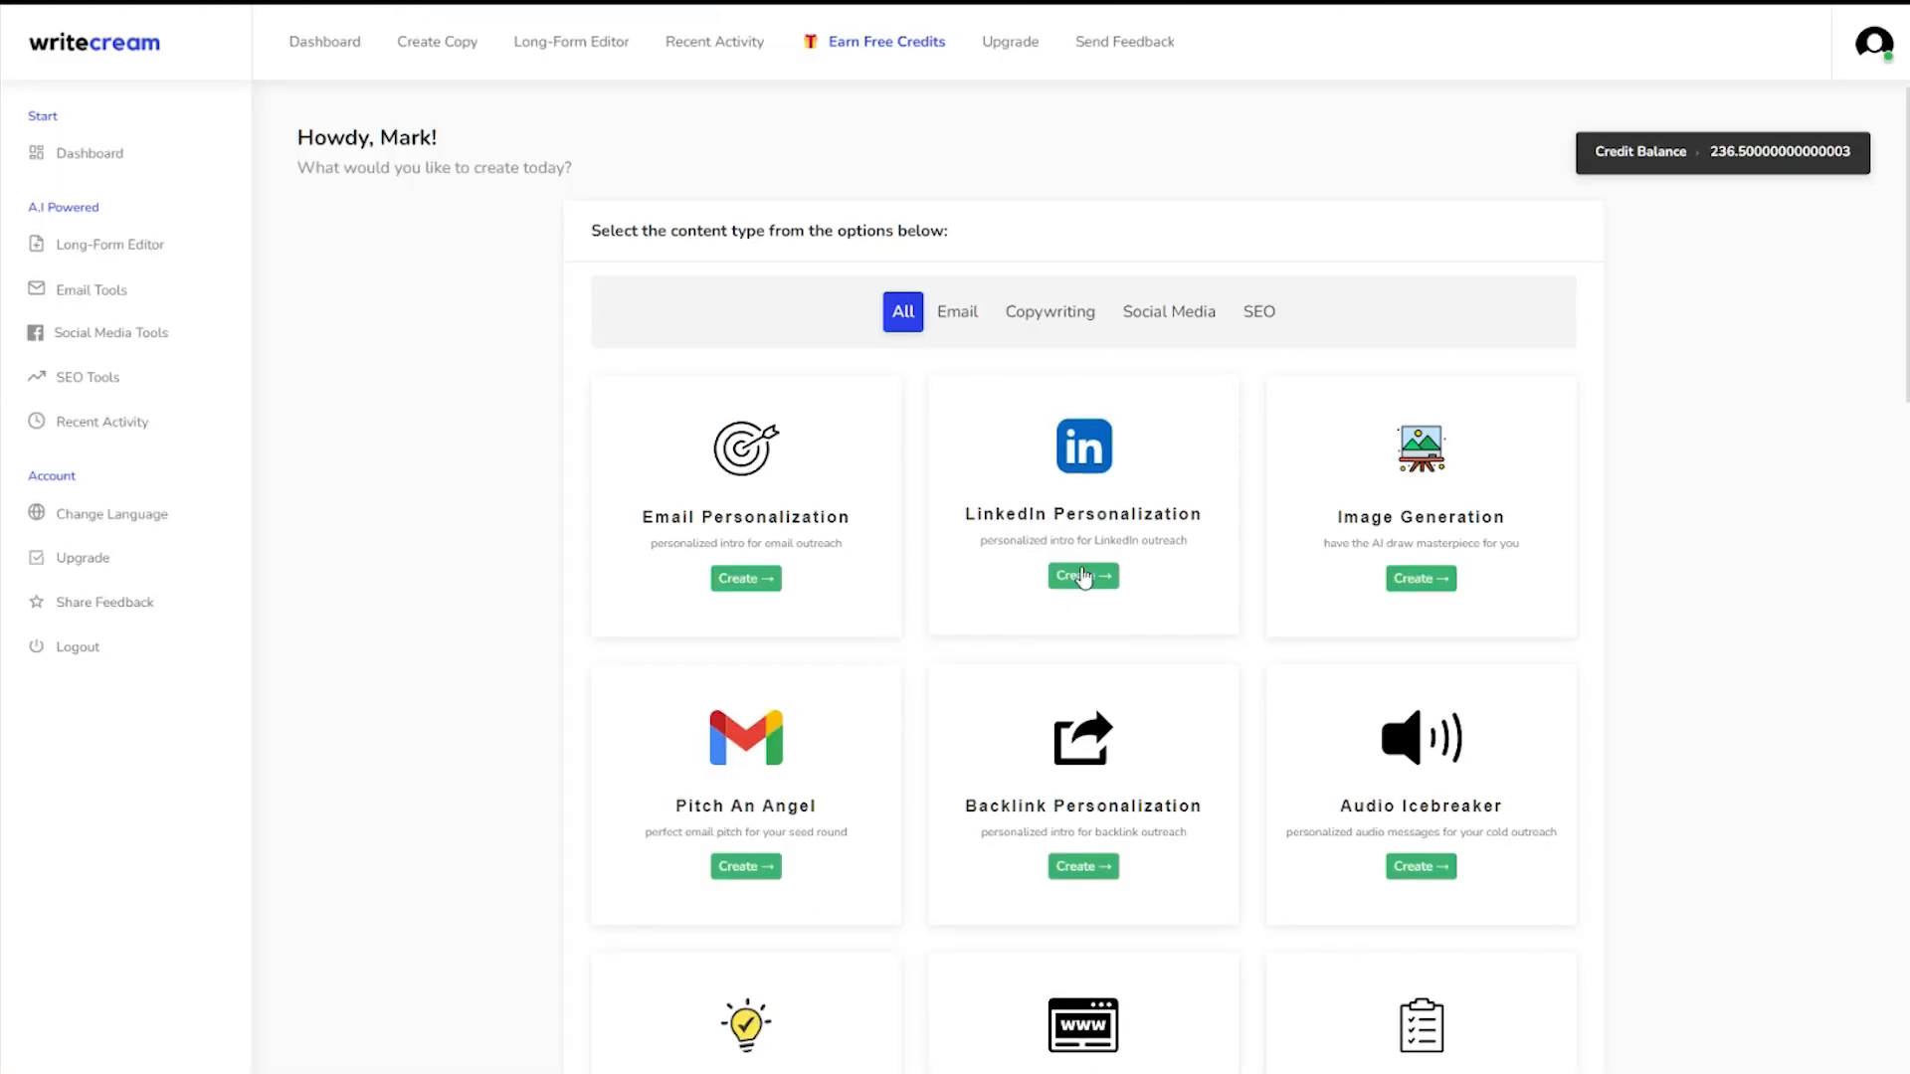
pyautogui.click(1085, 578)
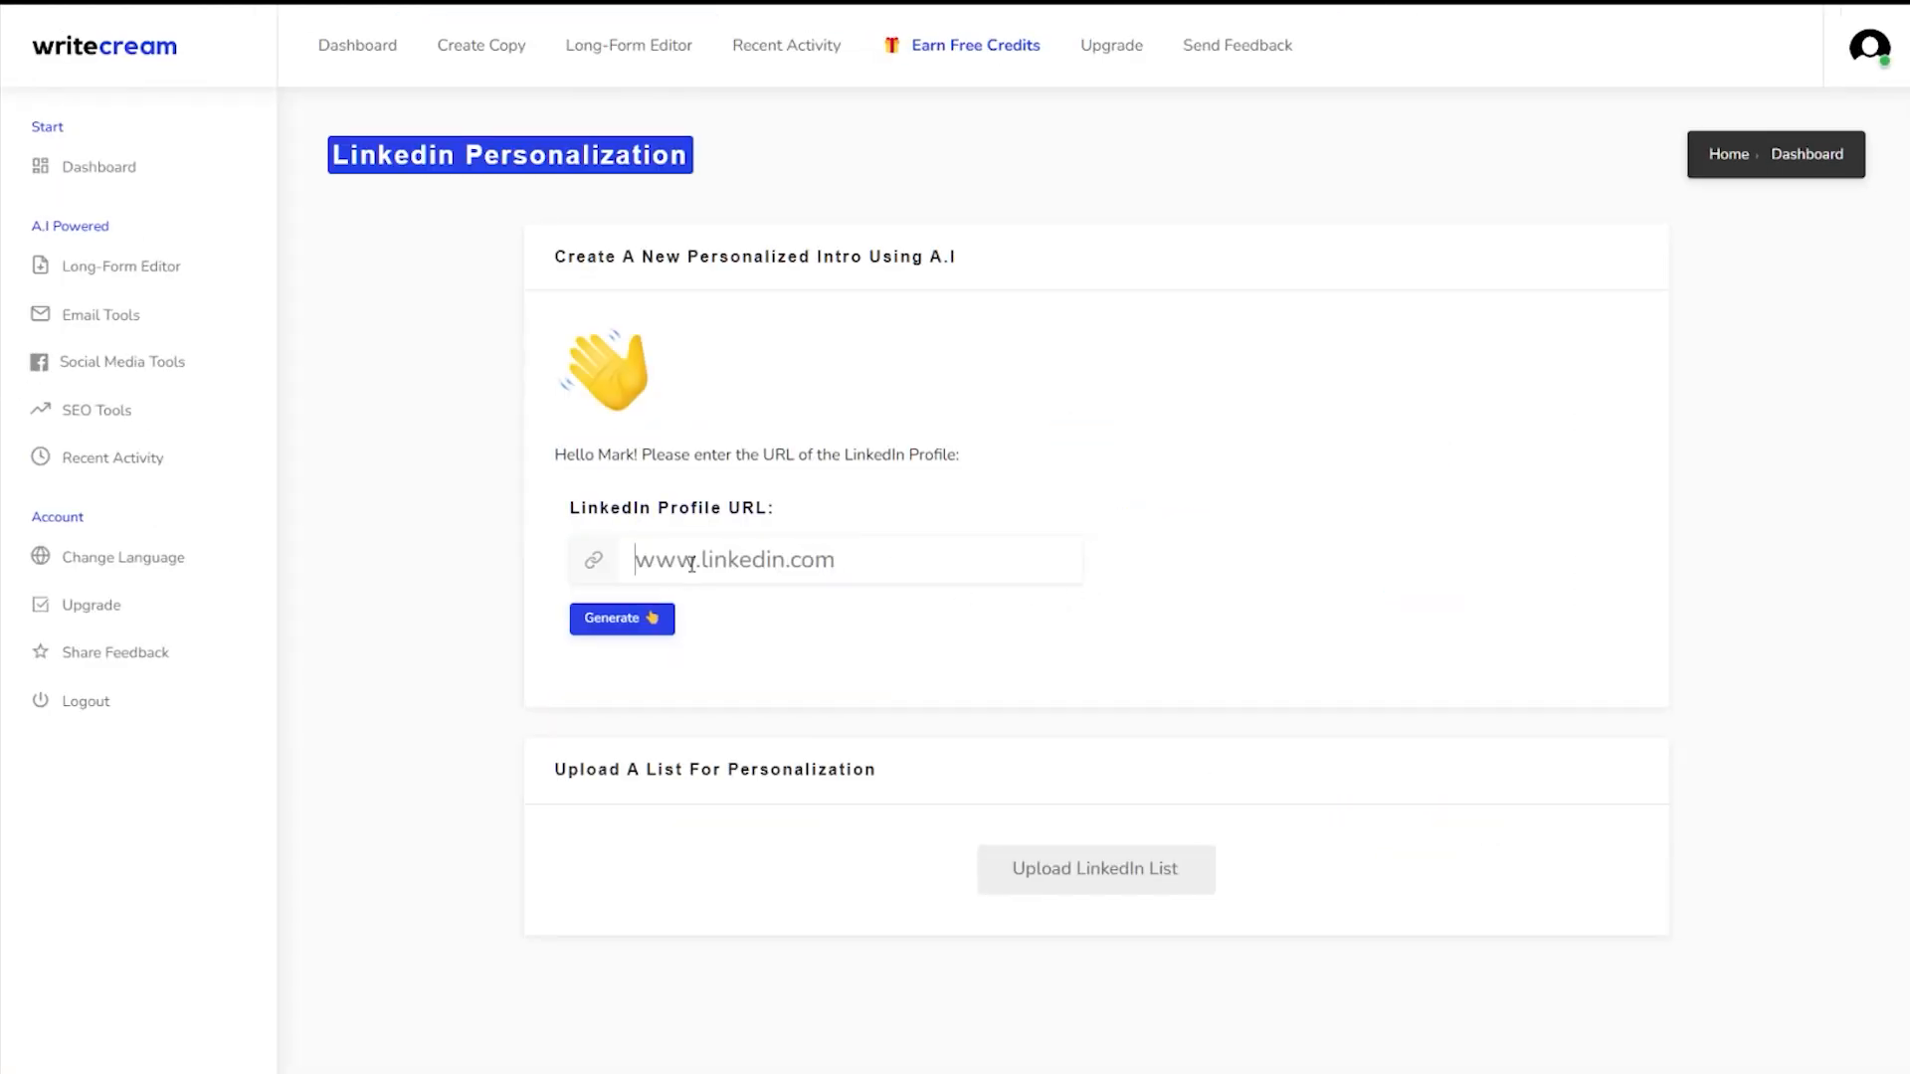
# - Generate a personalized LinkedIn intro from the copied profile URL and copy the resulting message
pyautogui.rightClick(690, 563)
pyautogui.click(760, 720)
pyautogui.click(647, 621)
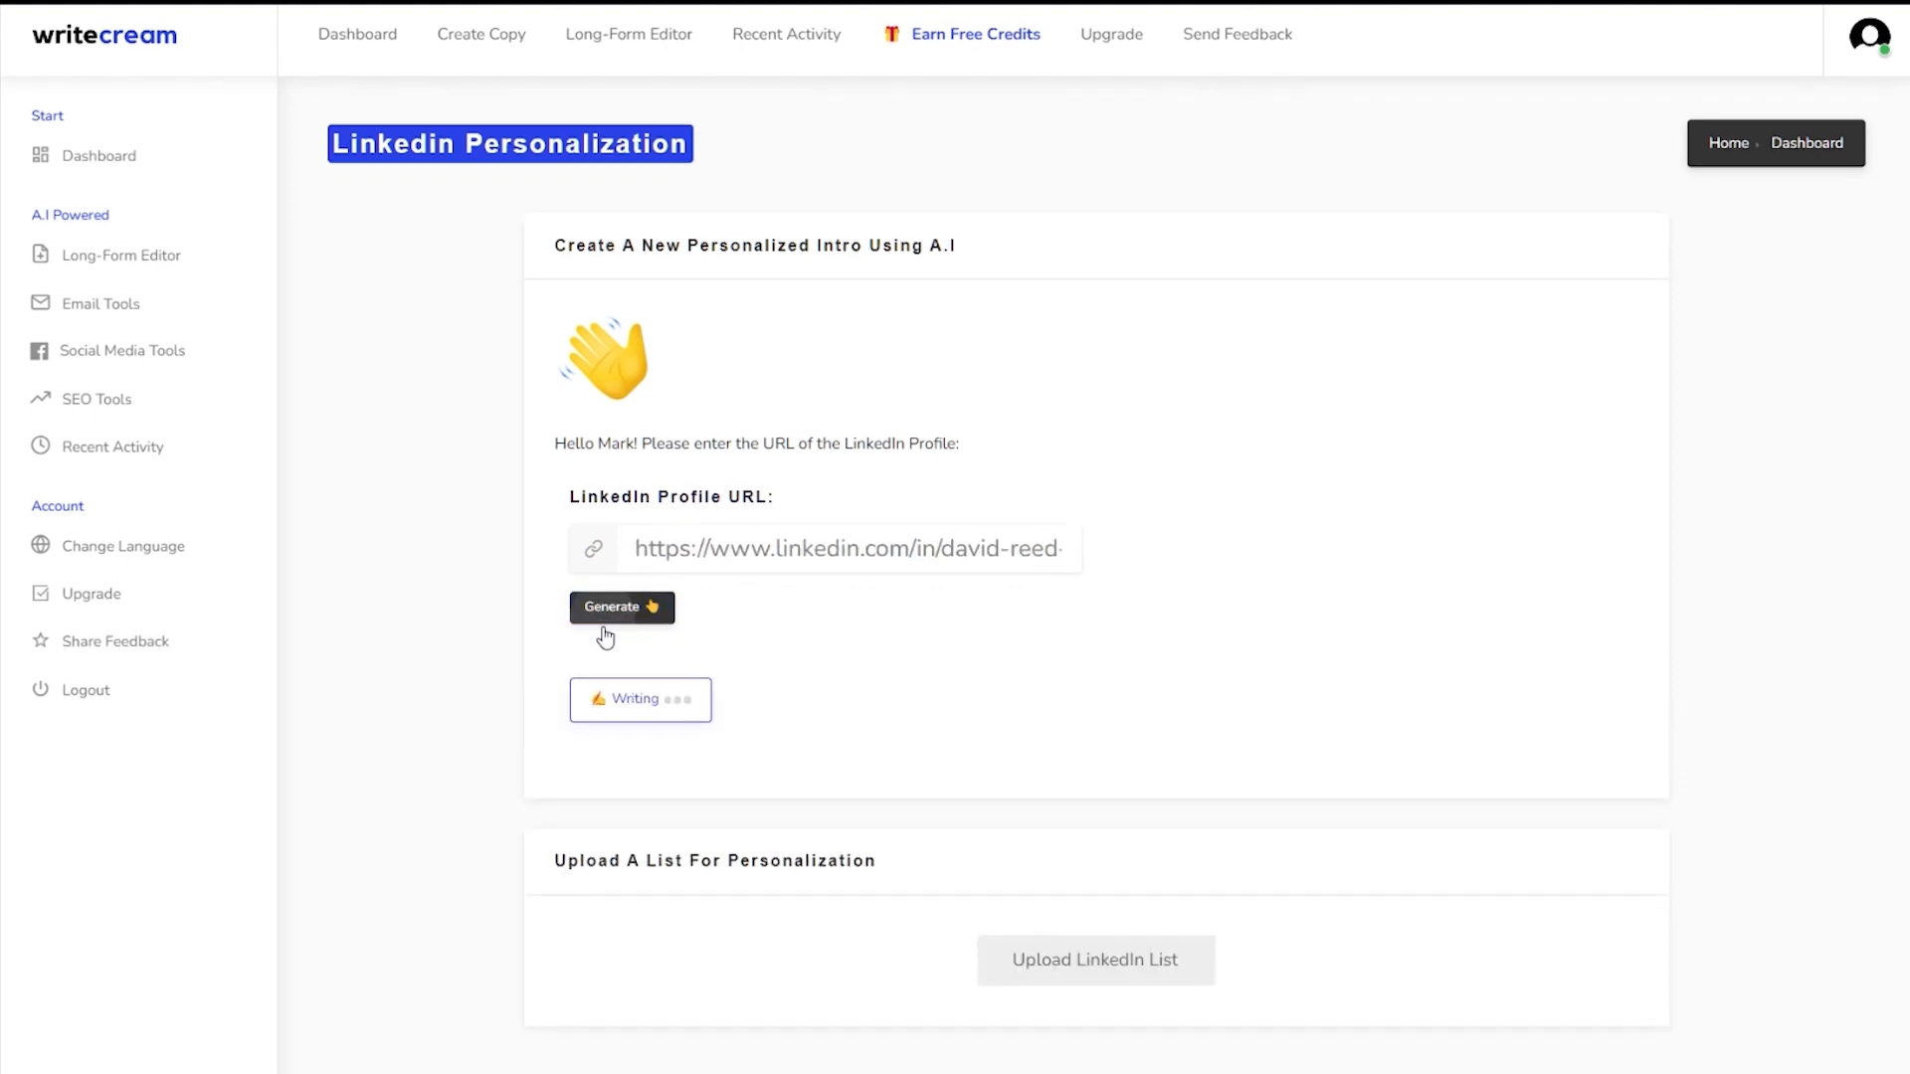
pyautogui.scroll(-2, 1459, 725)
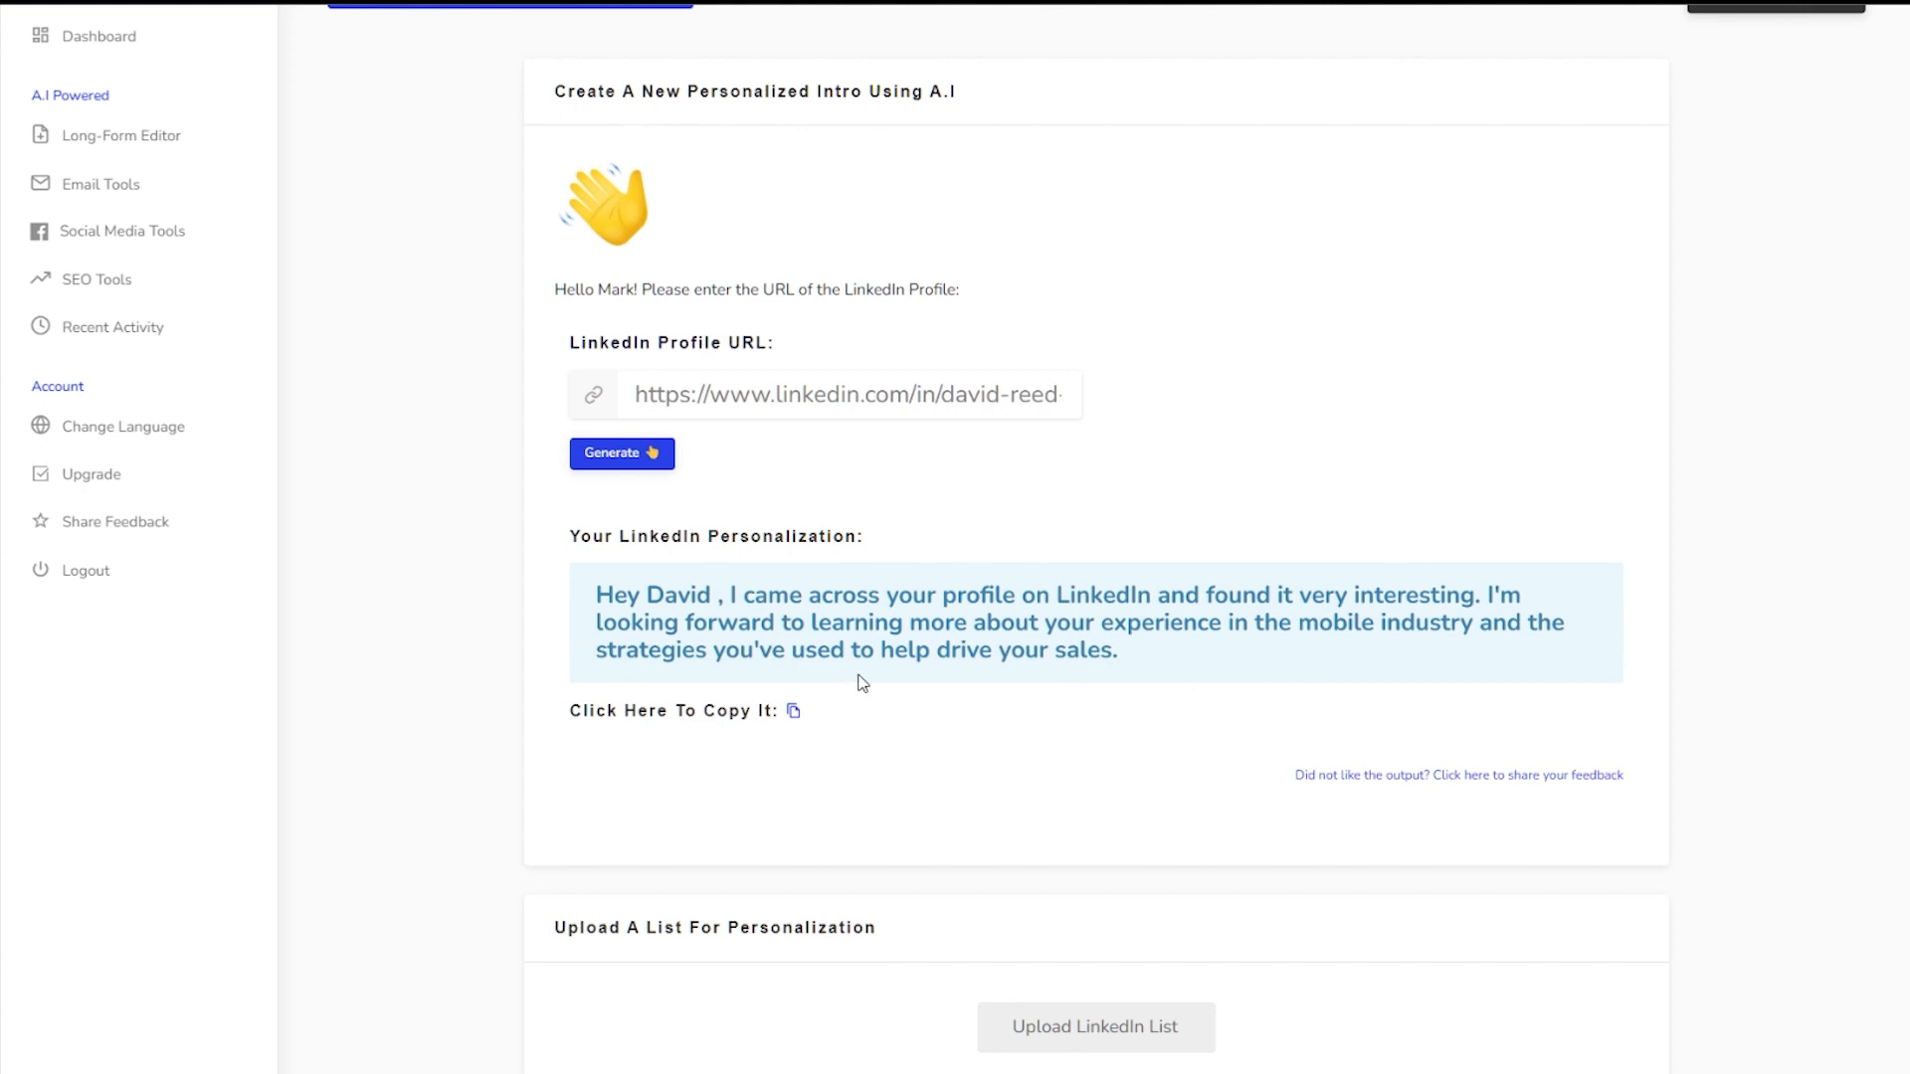
pyautogui.click(793, 710)
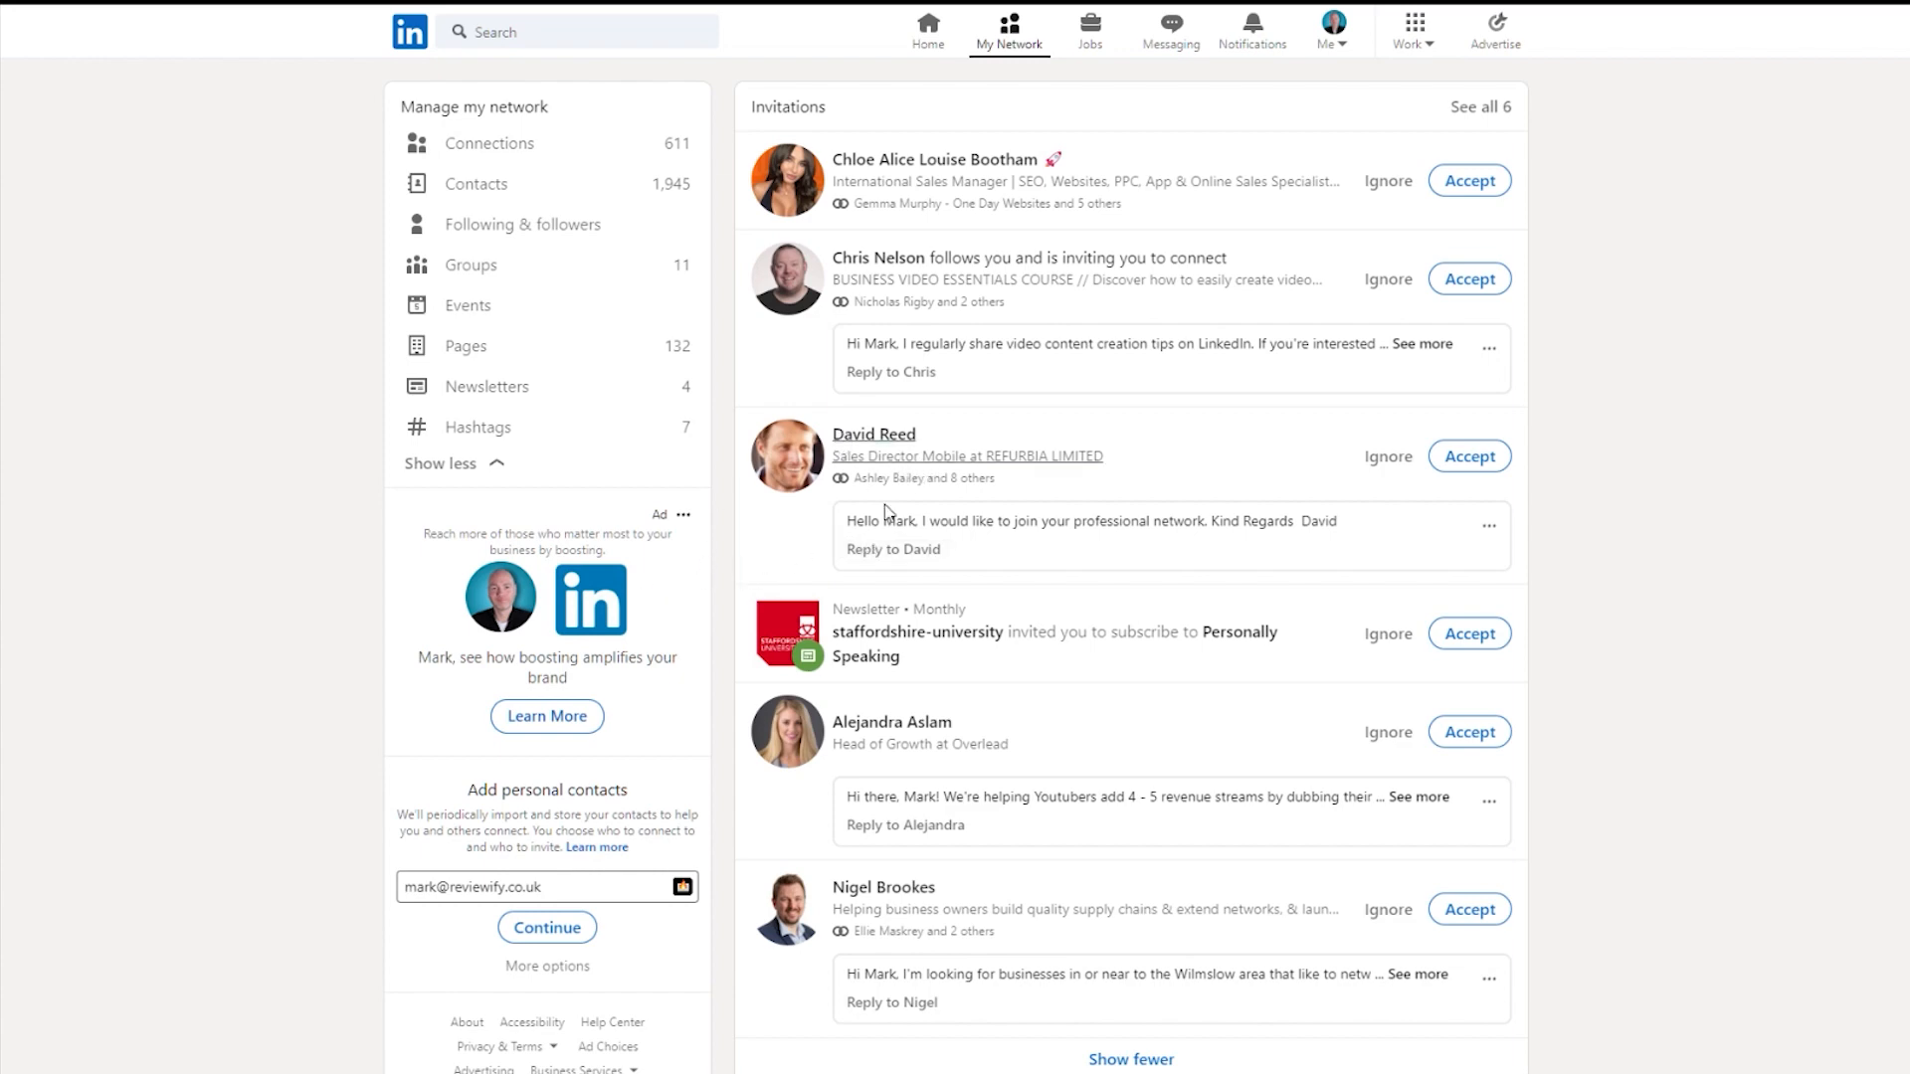
# - Switch to LinkedIn, search for "bill gates" and copy the link address of his profile
pyautogui.click(577, 36)
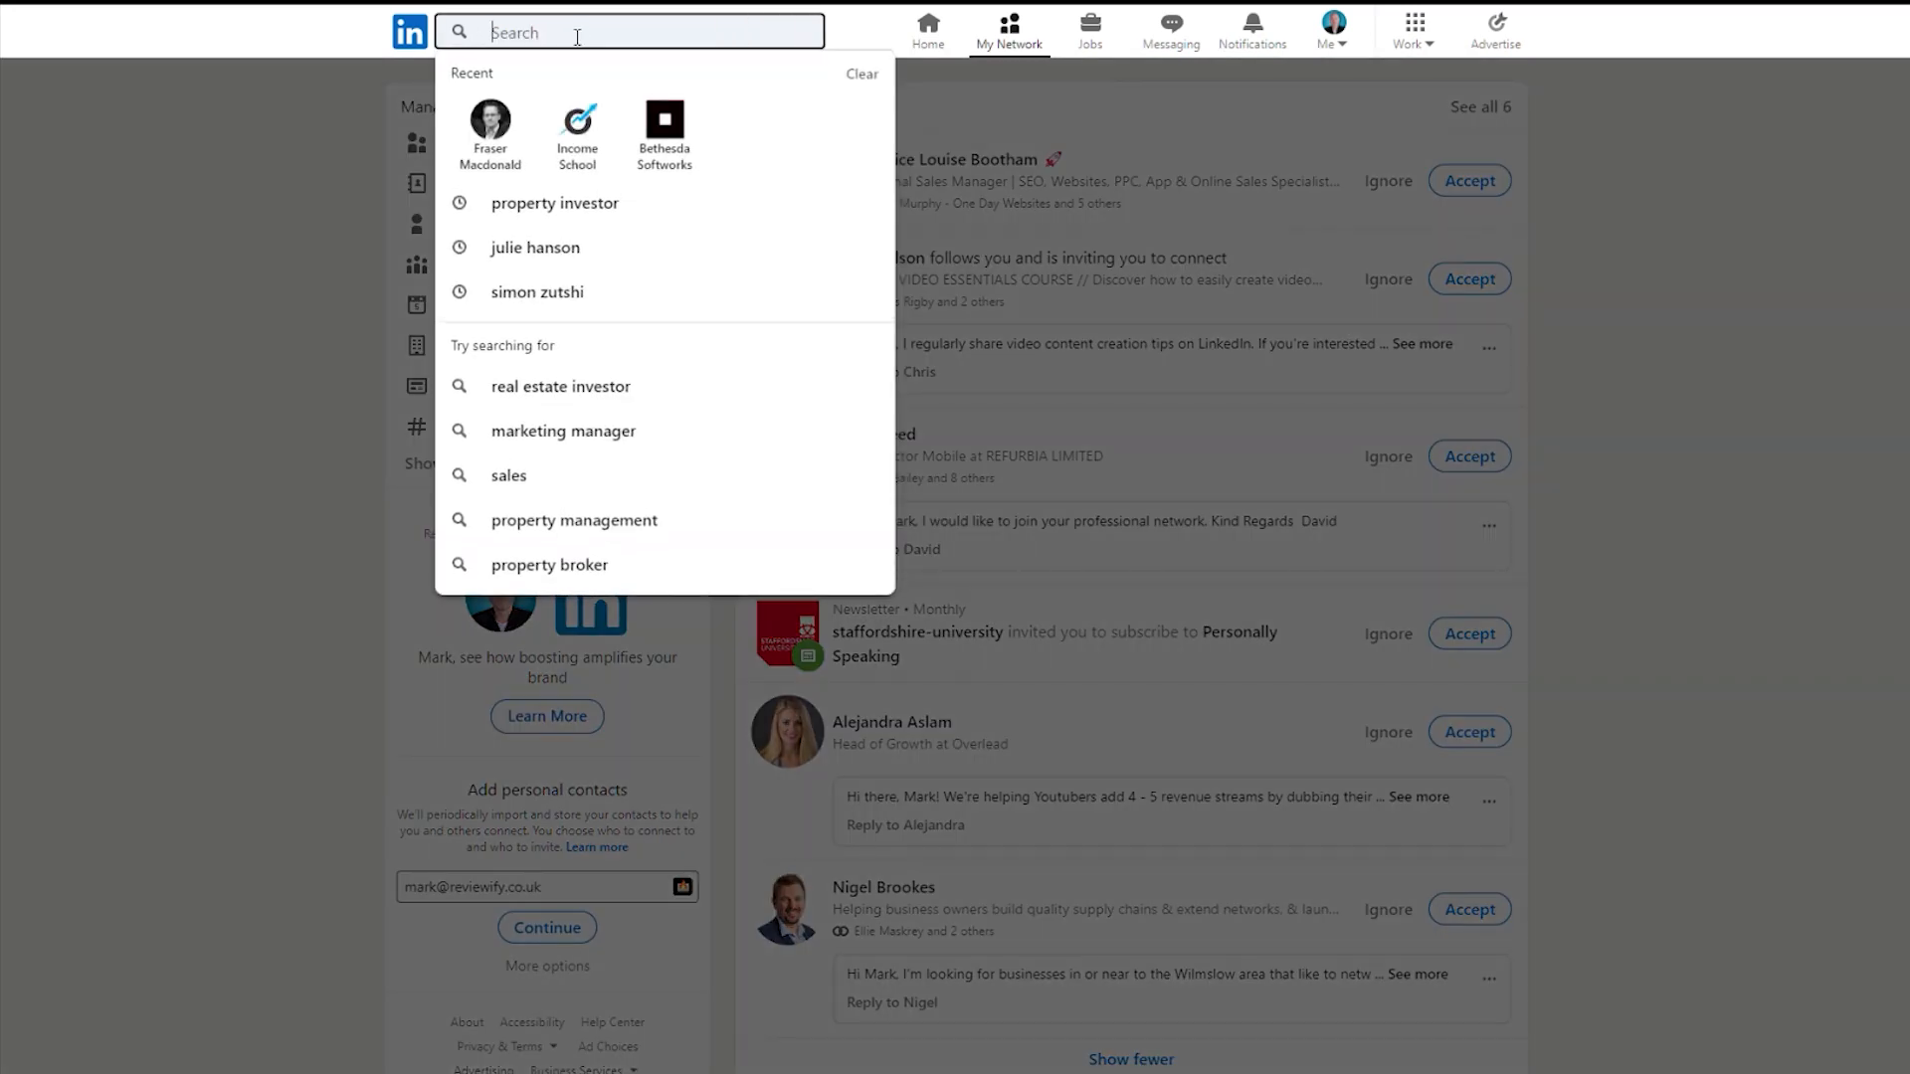
pyautogui.write('bill gates')
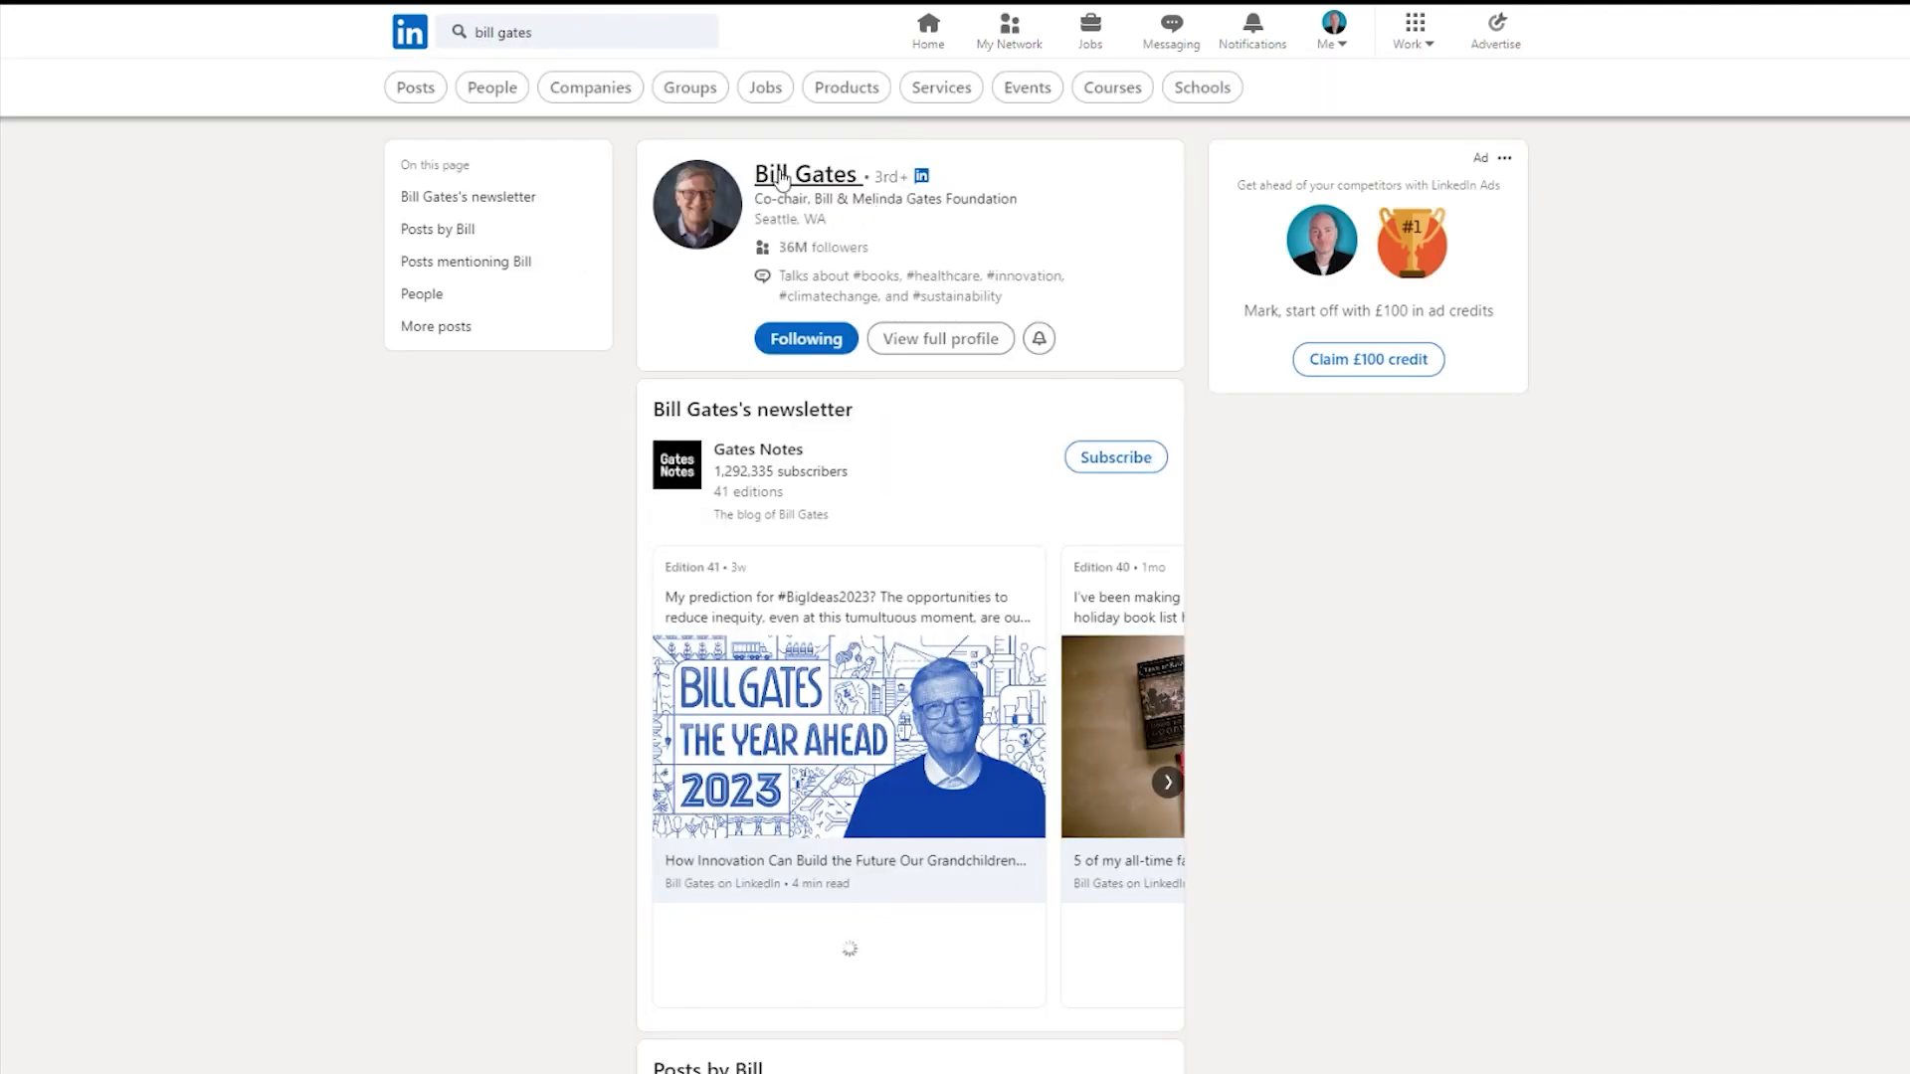
pyautogui.rightClick(776, 171)
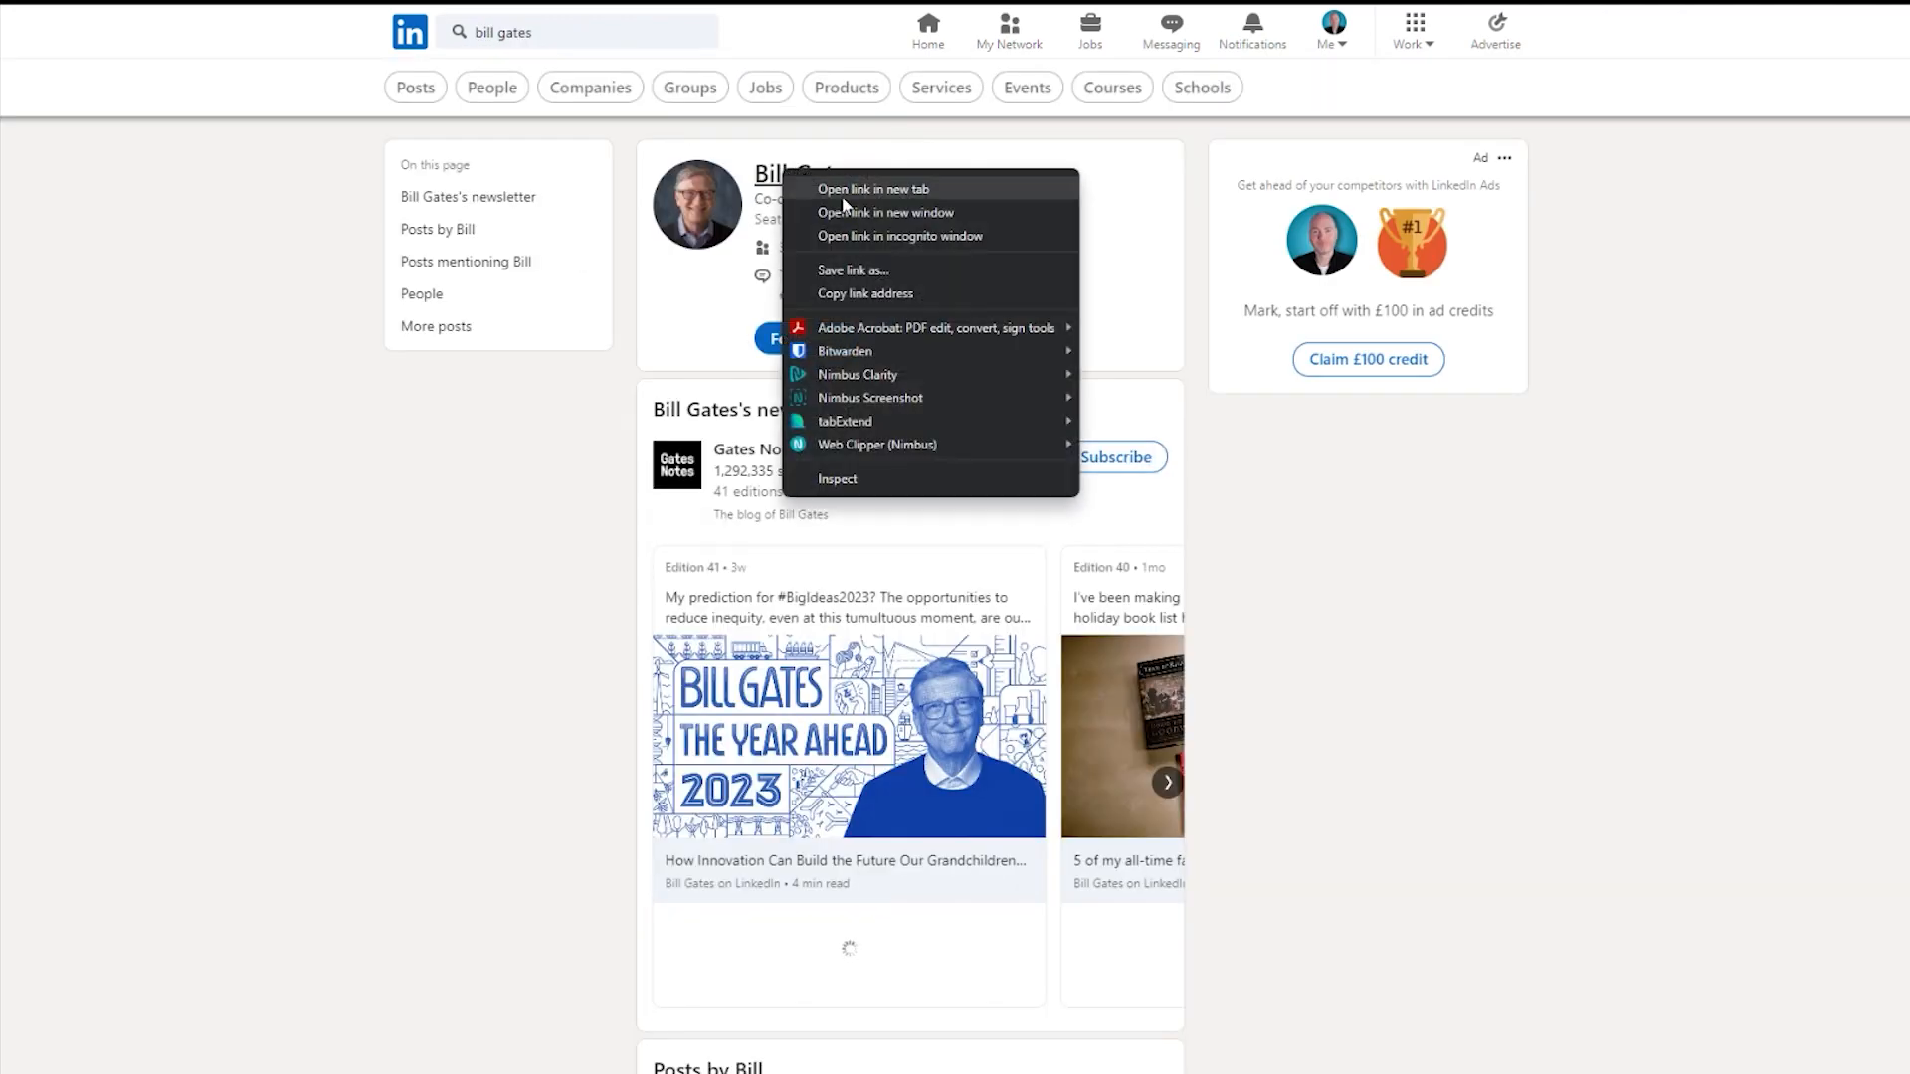
pyautogui.click(895, 292)
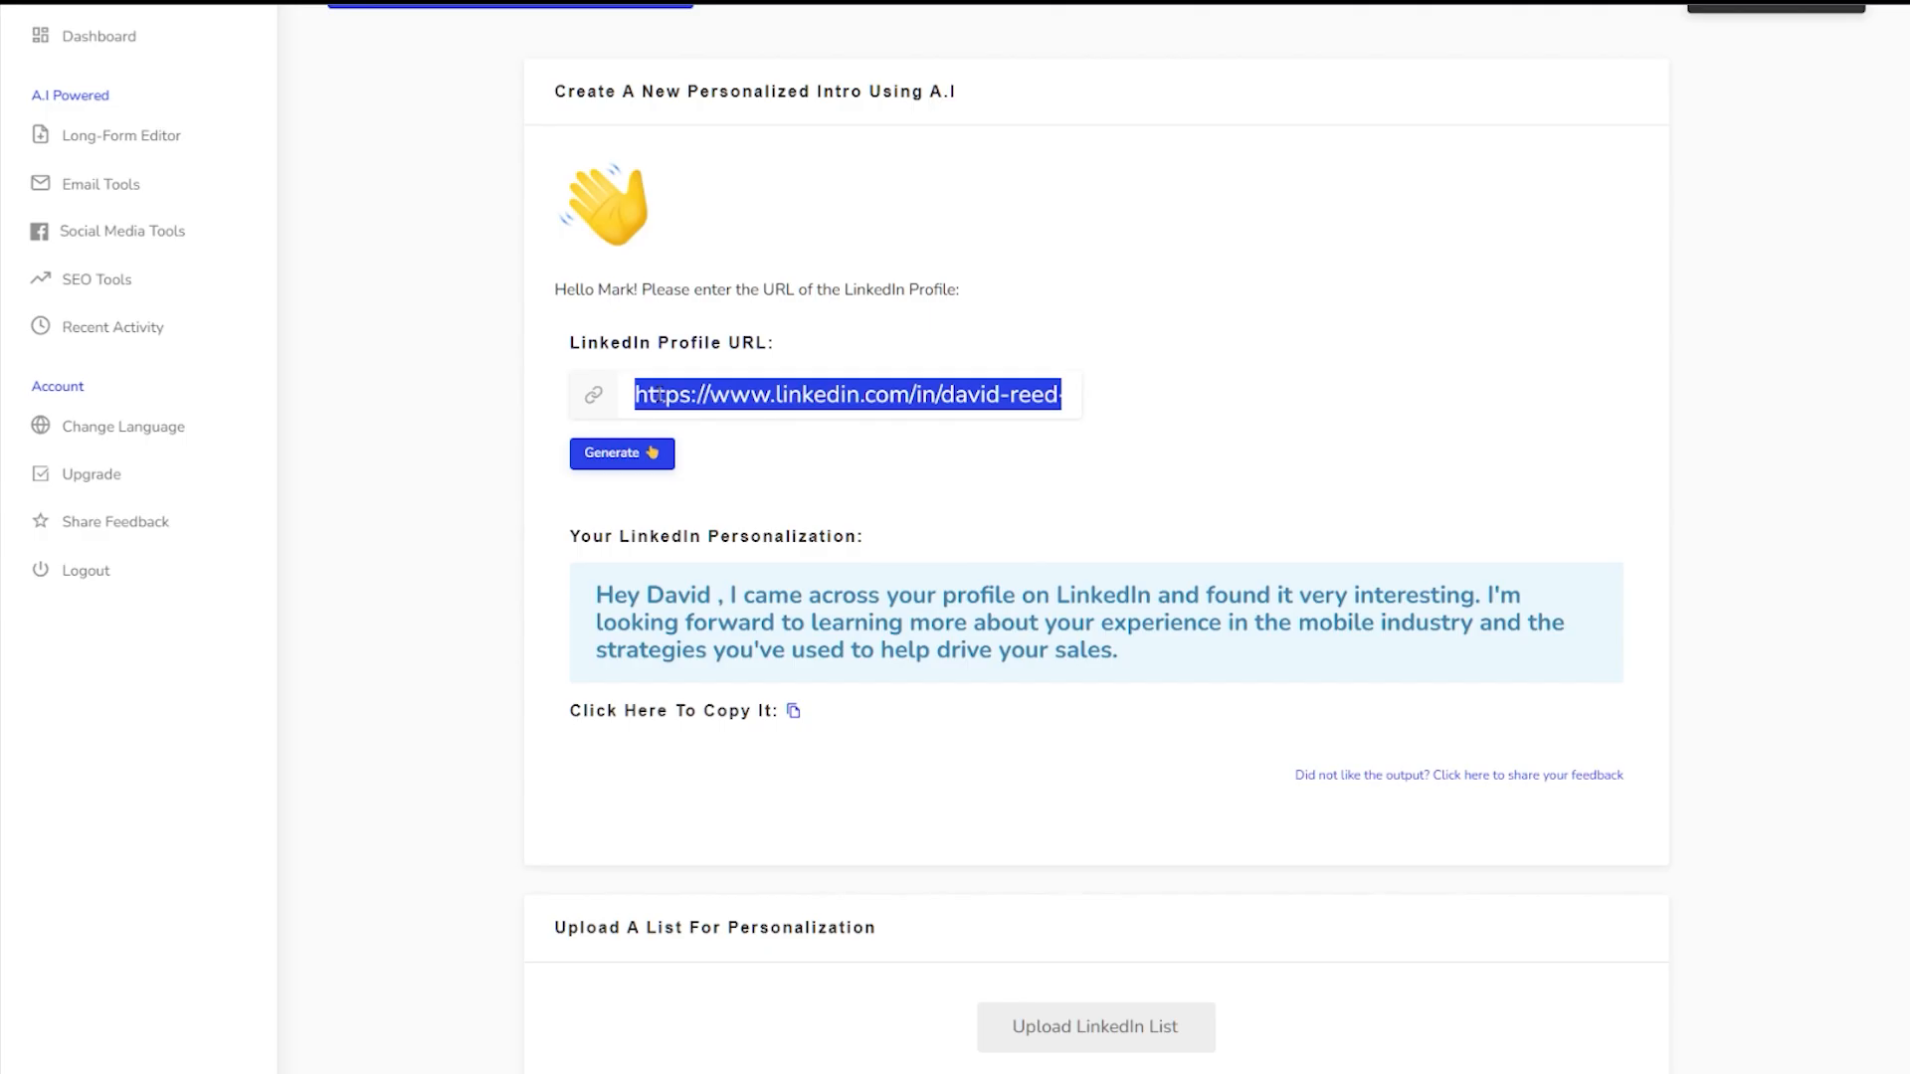
# - Switch to Writecream, replace the LinkedIn profile URL with the copied Bill Gates link, and generate new personalized intros to review
pyautogui.hotkey('ctrl', 'v')
pyautogui.click(637, 454)
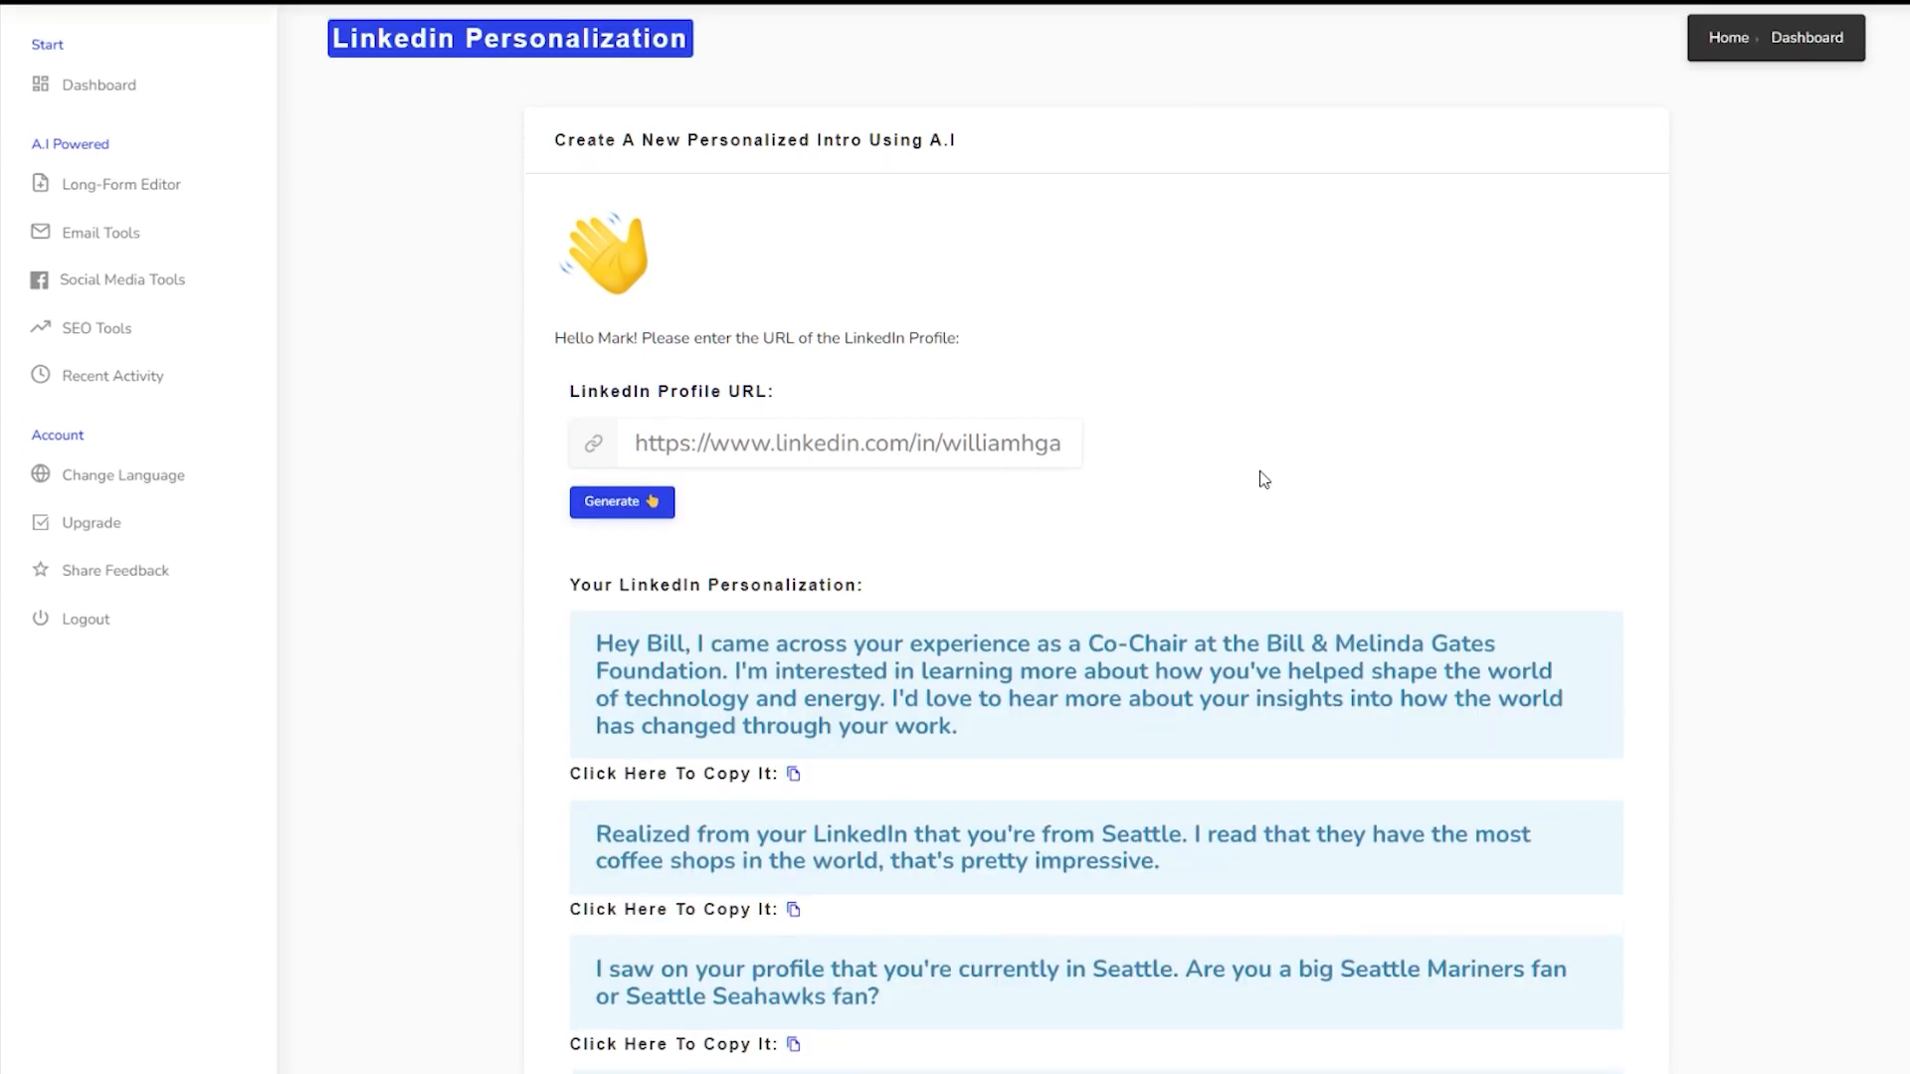
pyautogui.scroll(-6, 1265, 480)
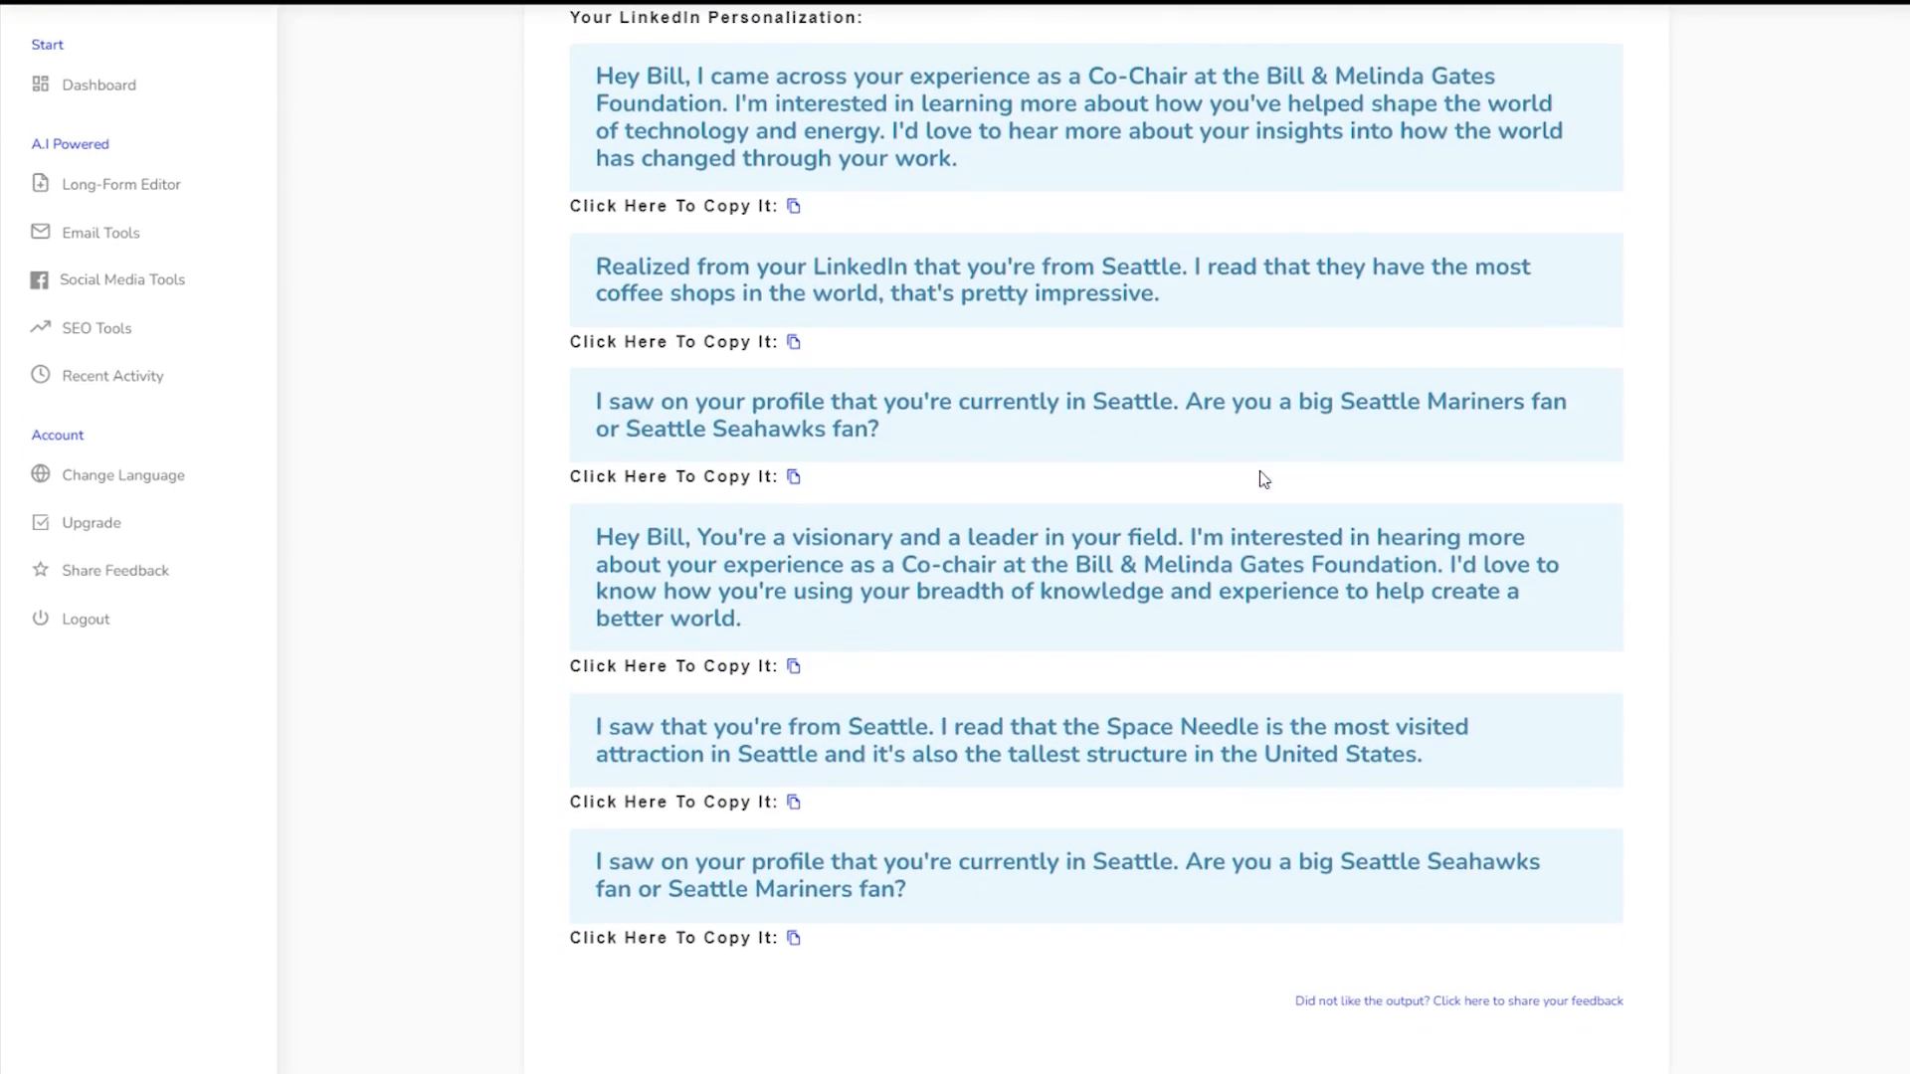
pyautogui.scroll(4, 1167, 547)
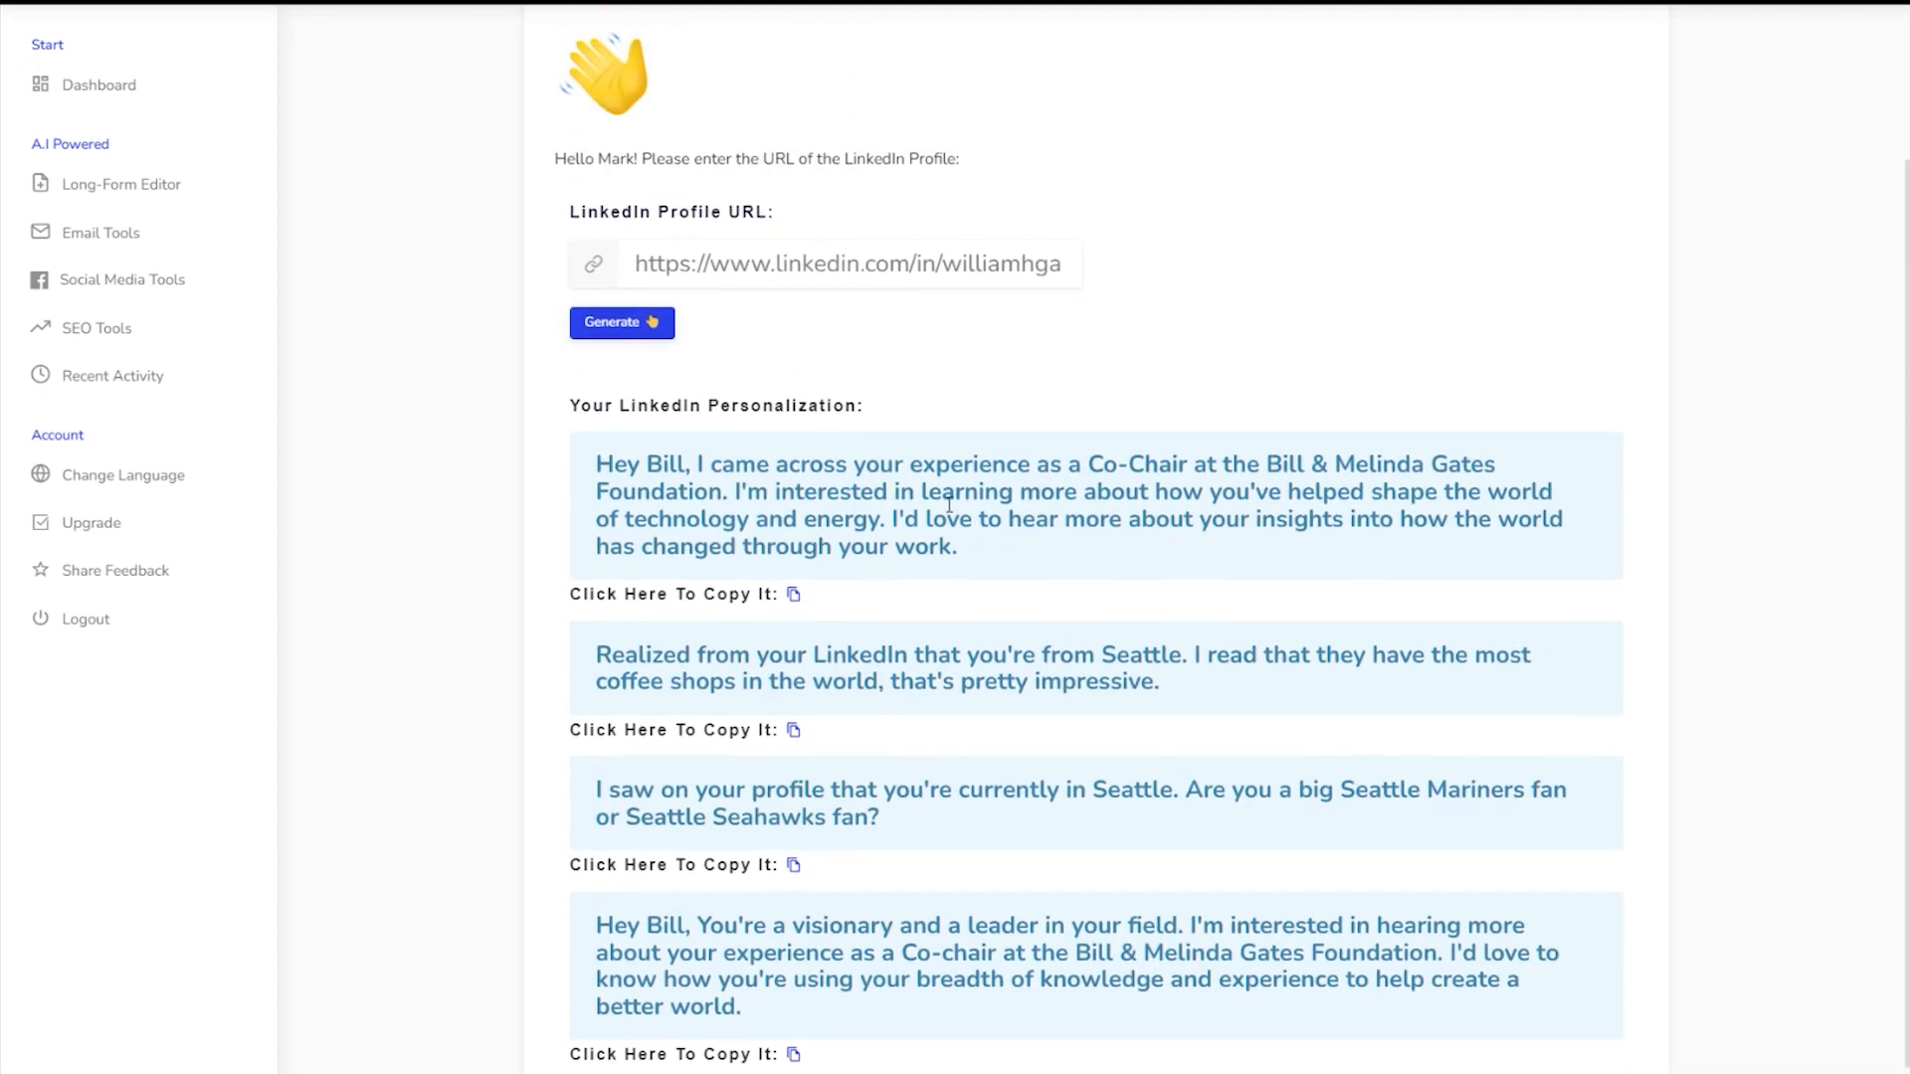
pyautogui.scroll(-2, 970, 507)
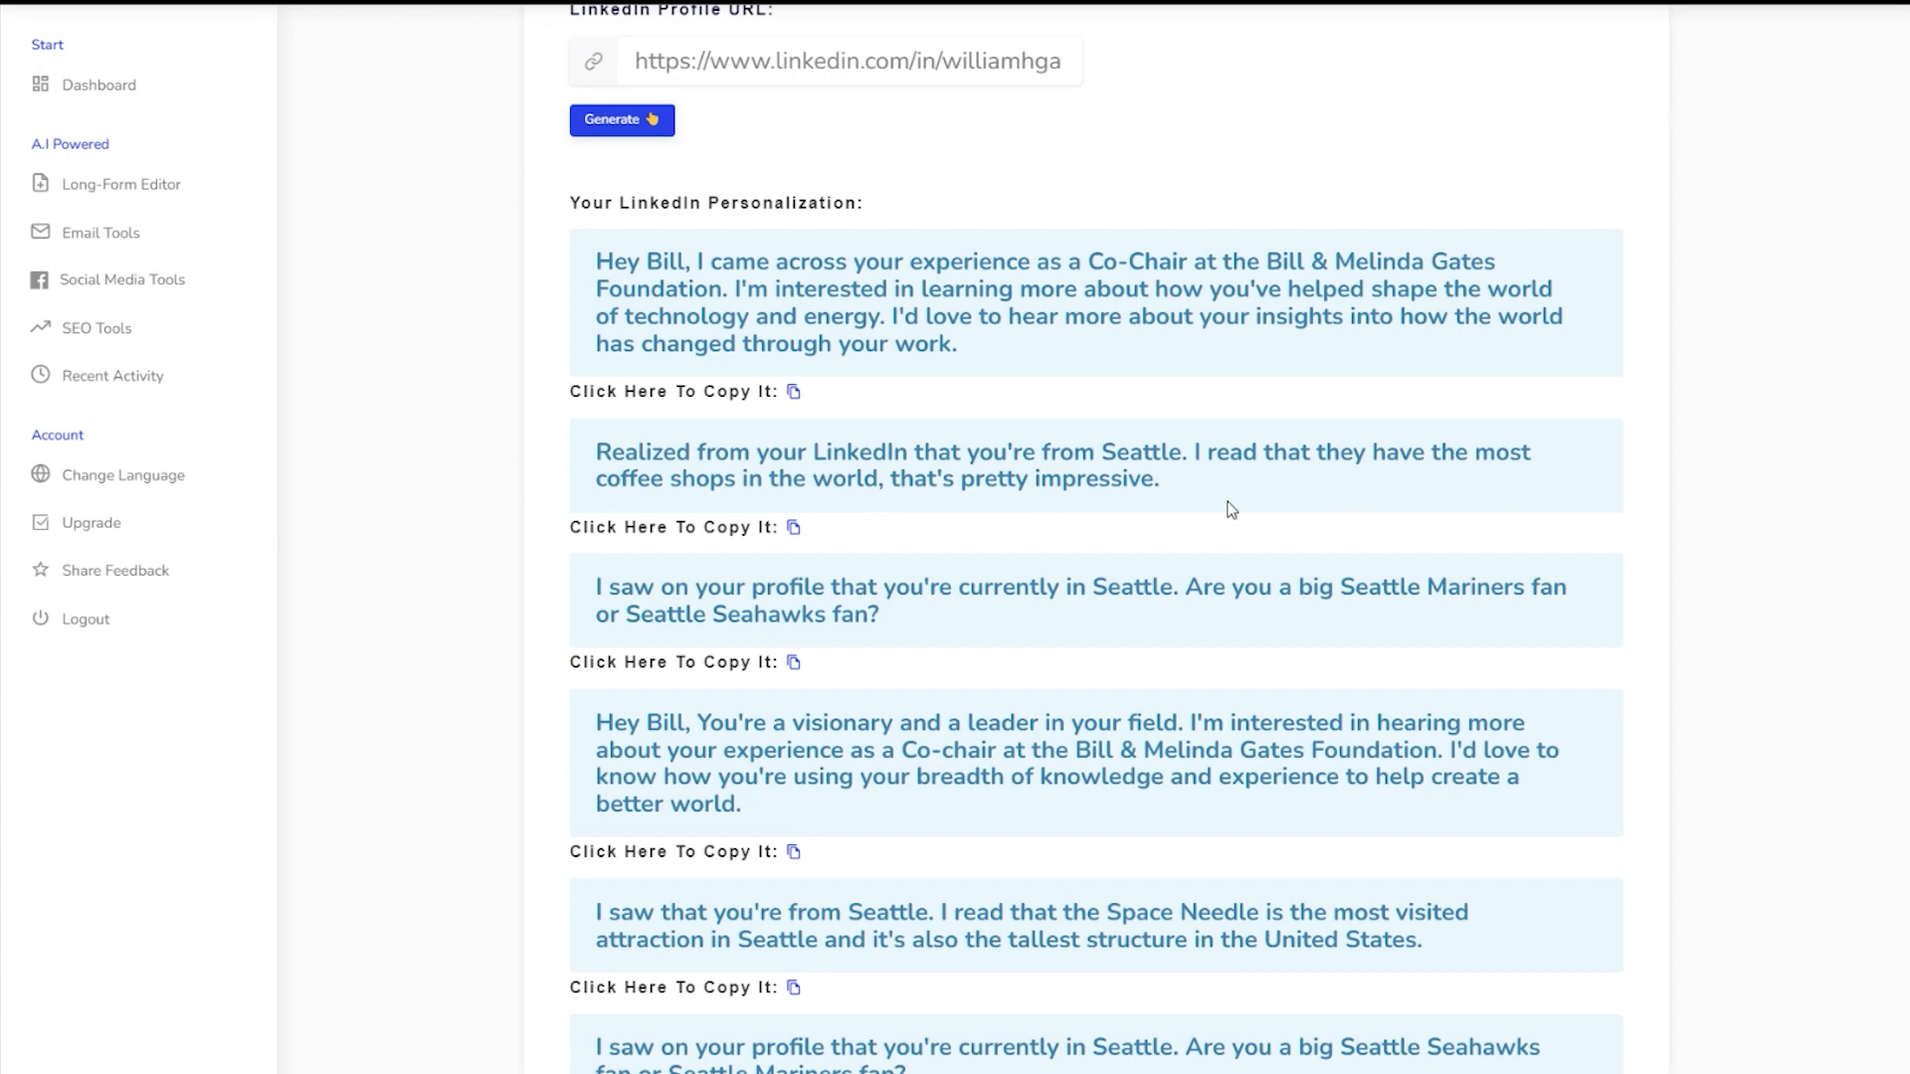
pyautogui.scroll(-2, 689, 521)
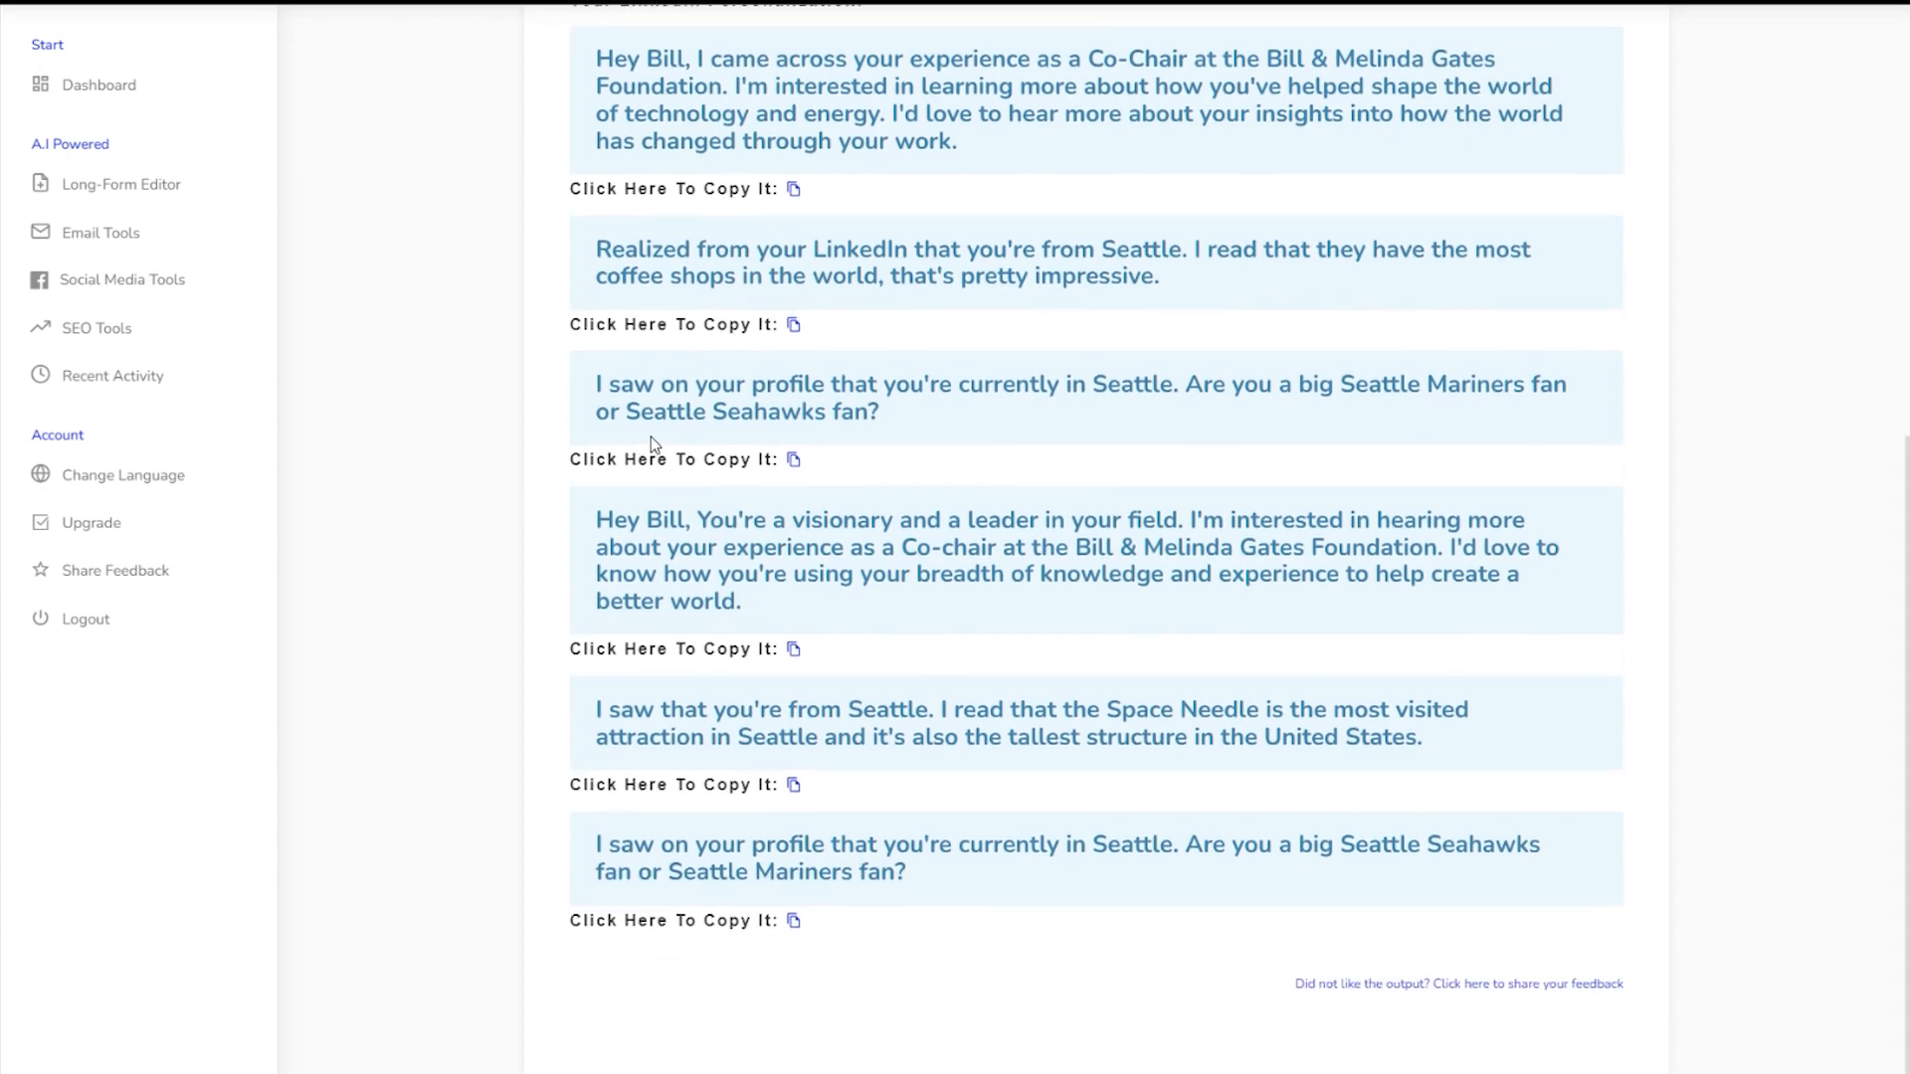
# - Copy the generated LinkedIn intro about Seattle having the most coffee shops
pyautogui.click(793, 324)
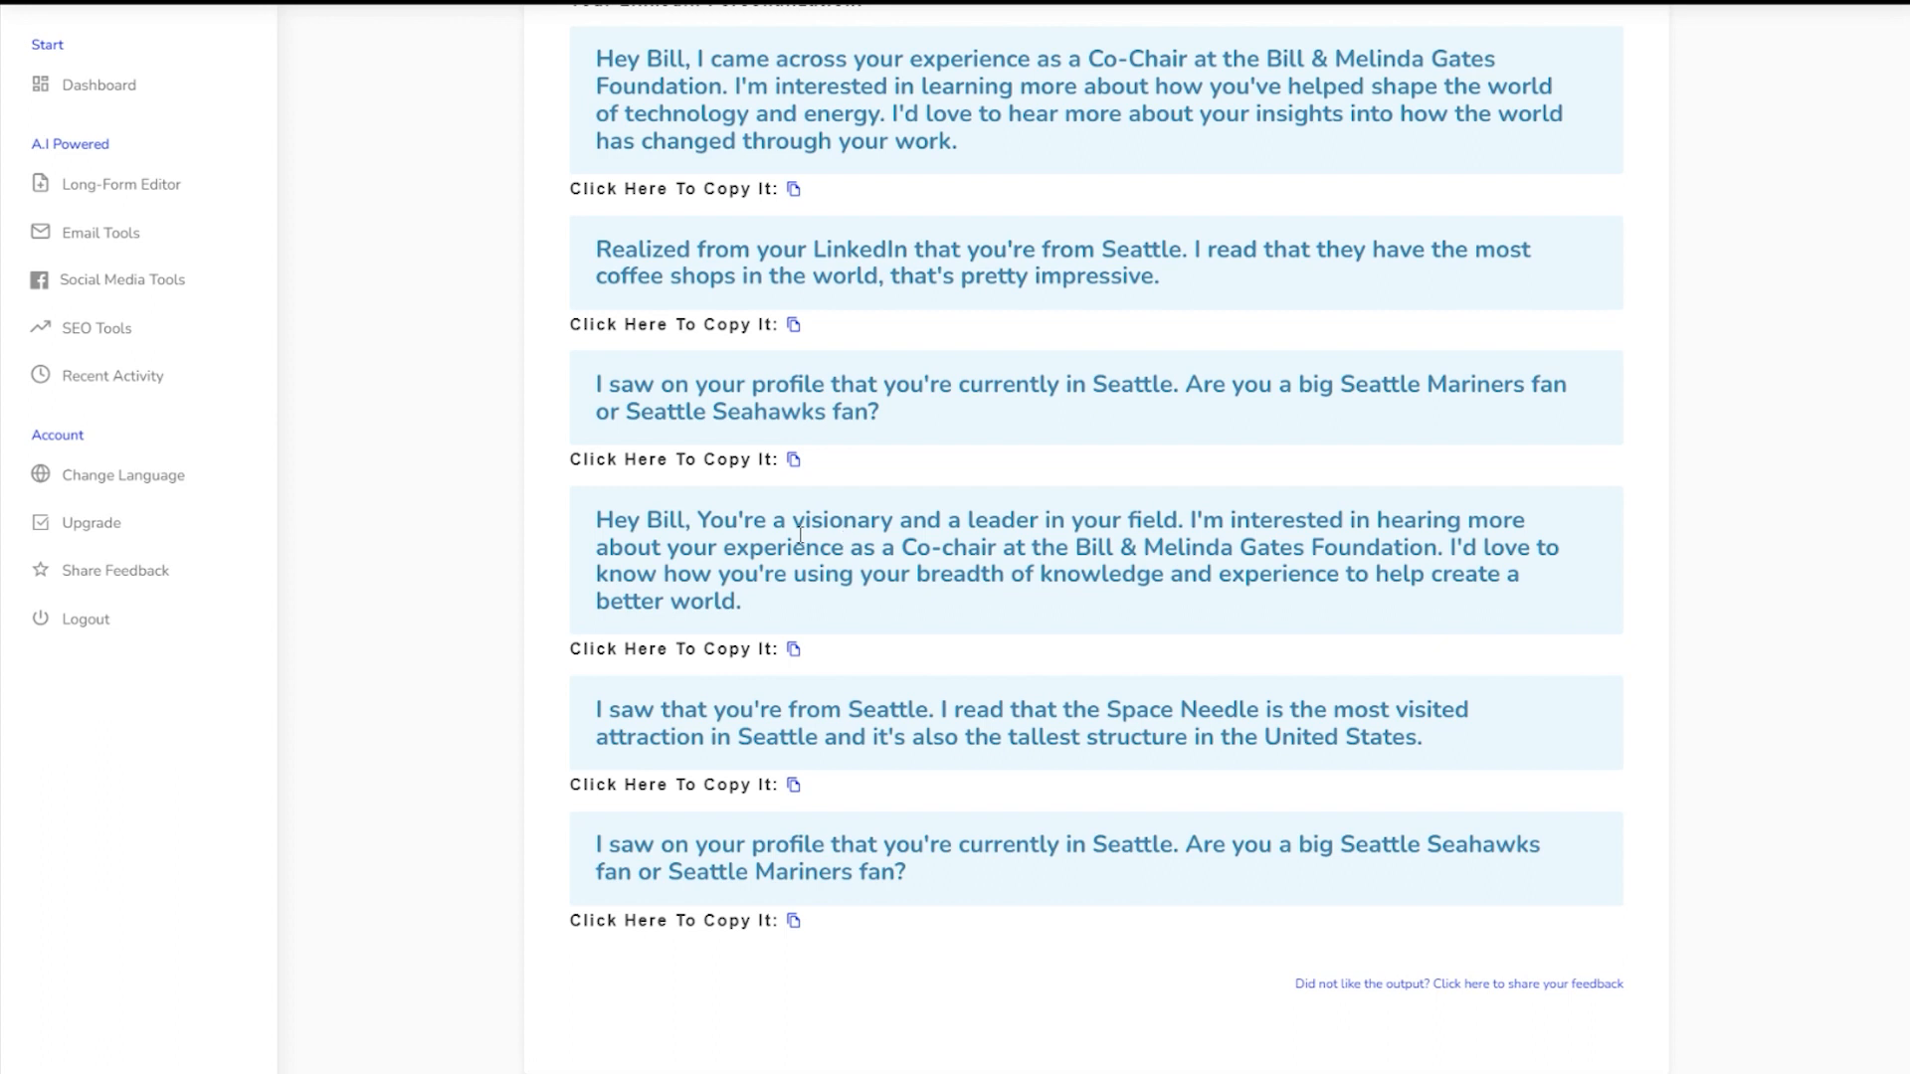
pyautogui.scroll(2, 789, 780)
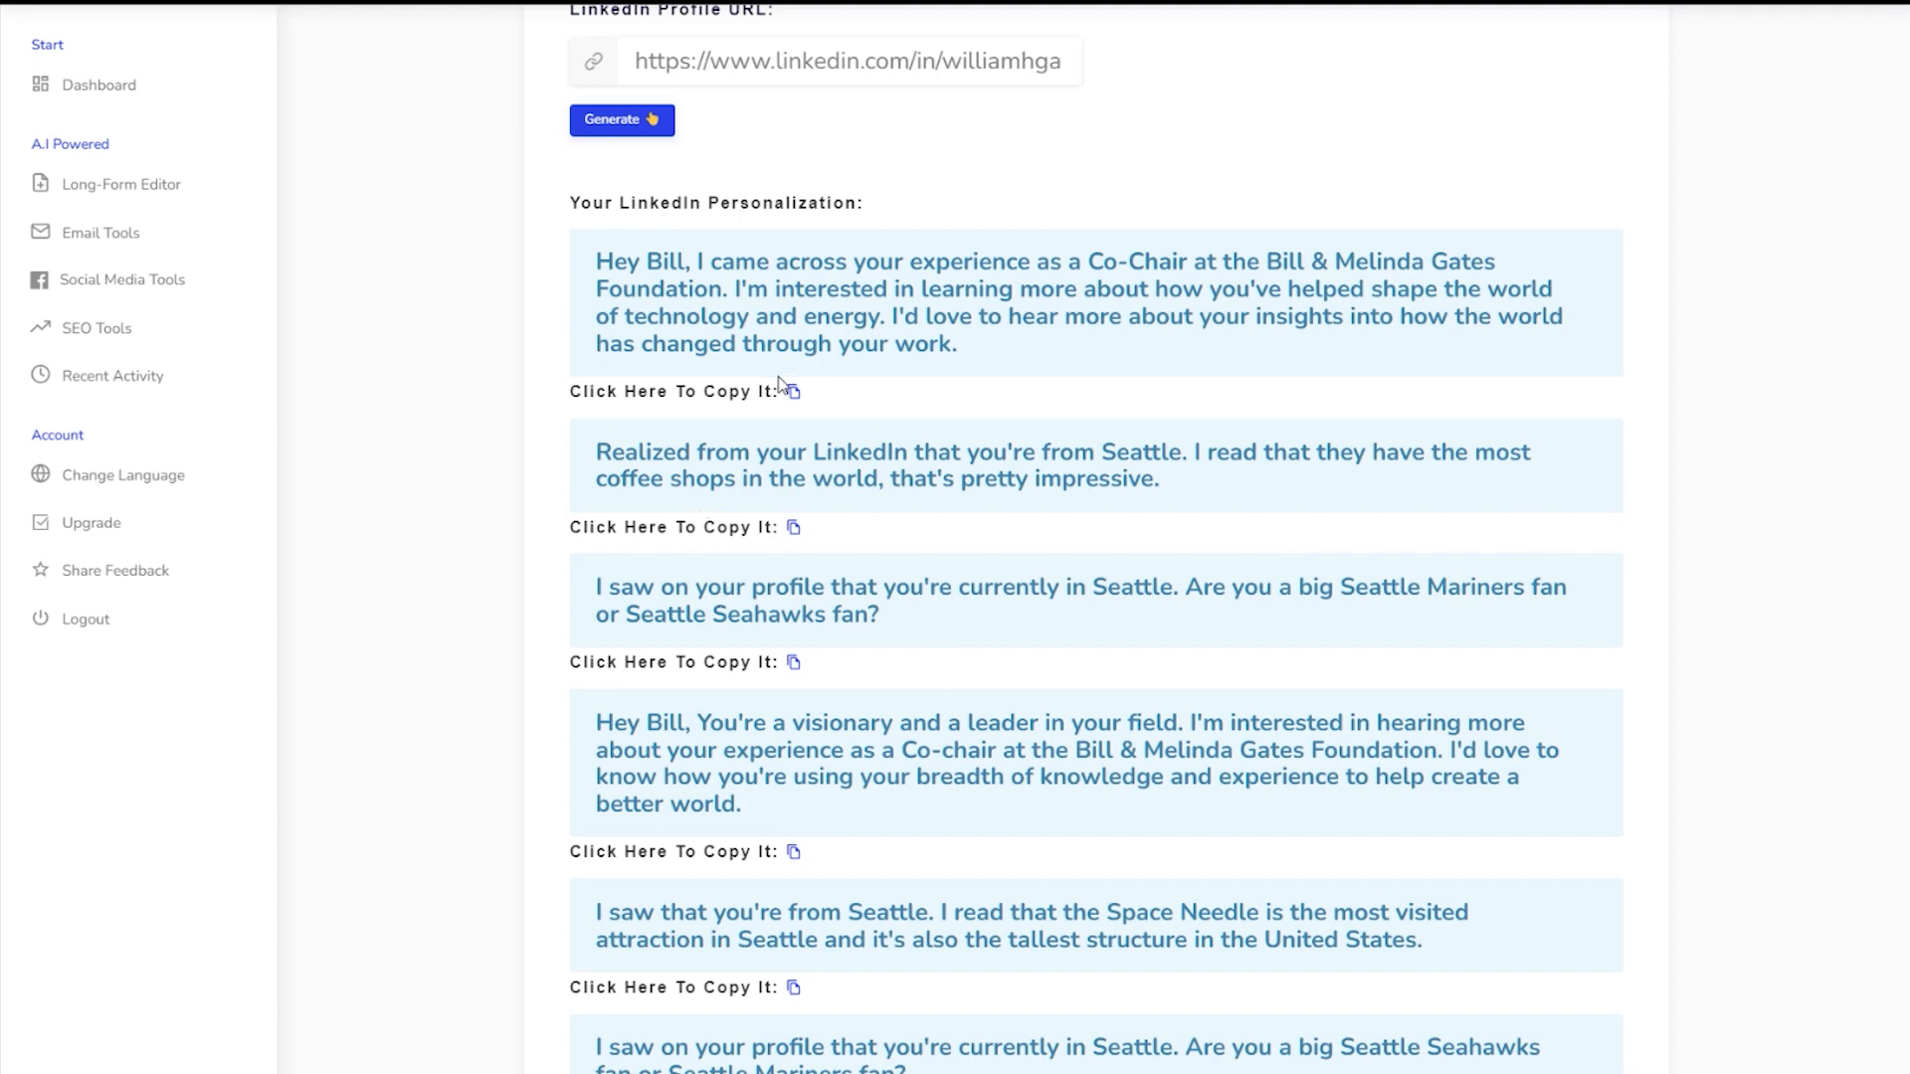
pyautogui.scroll(2, 782, 390)
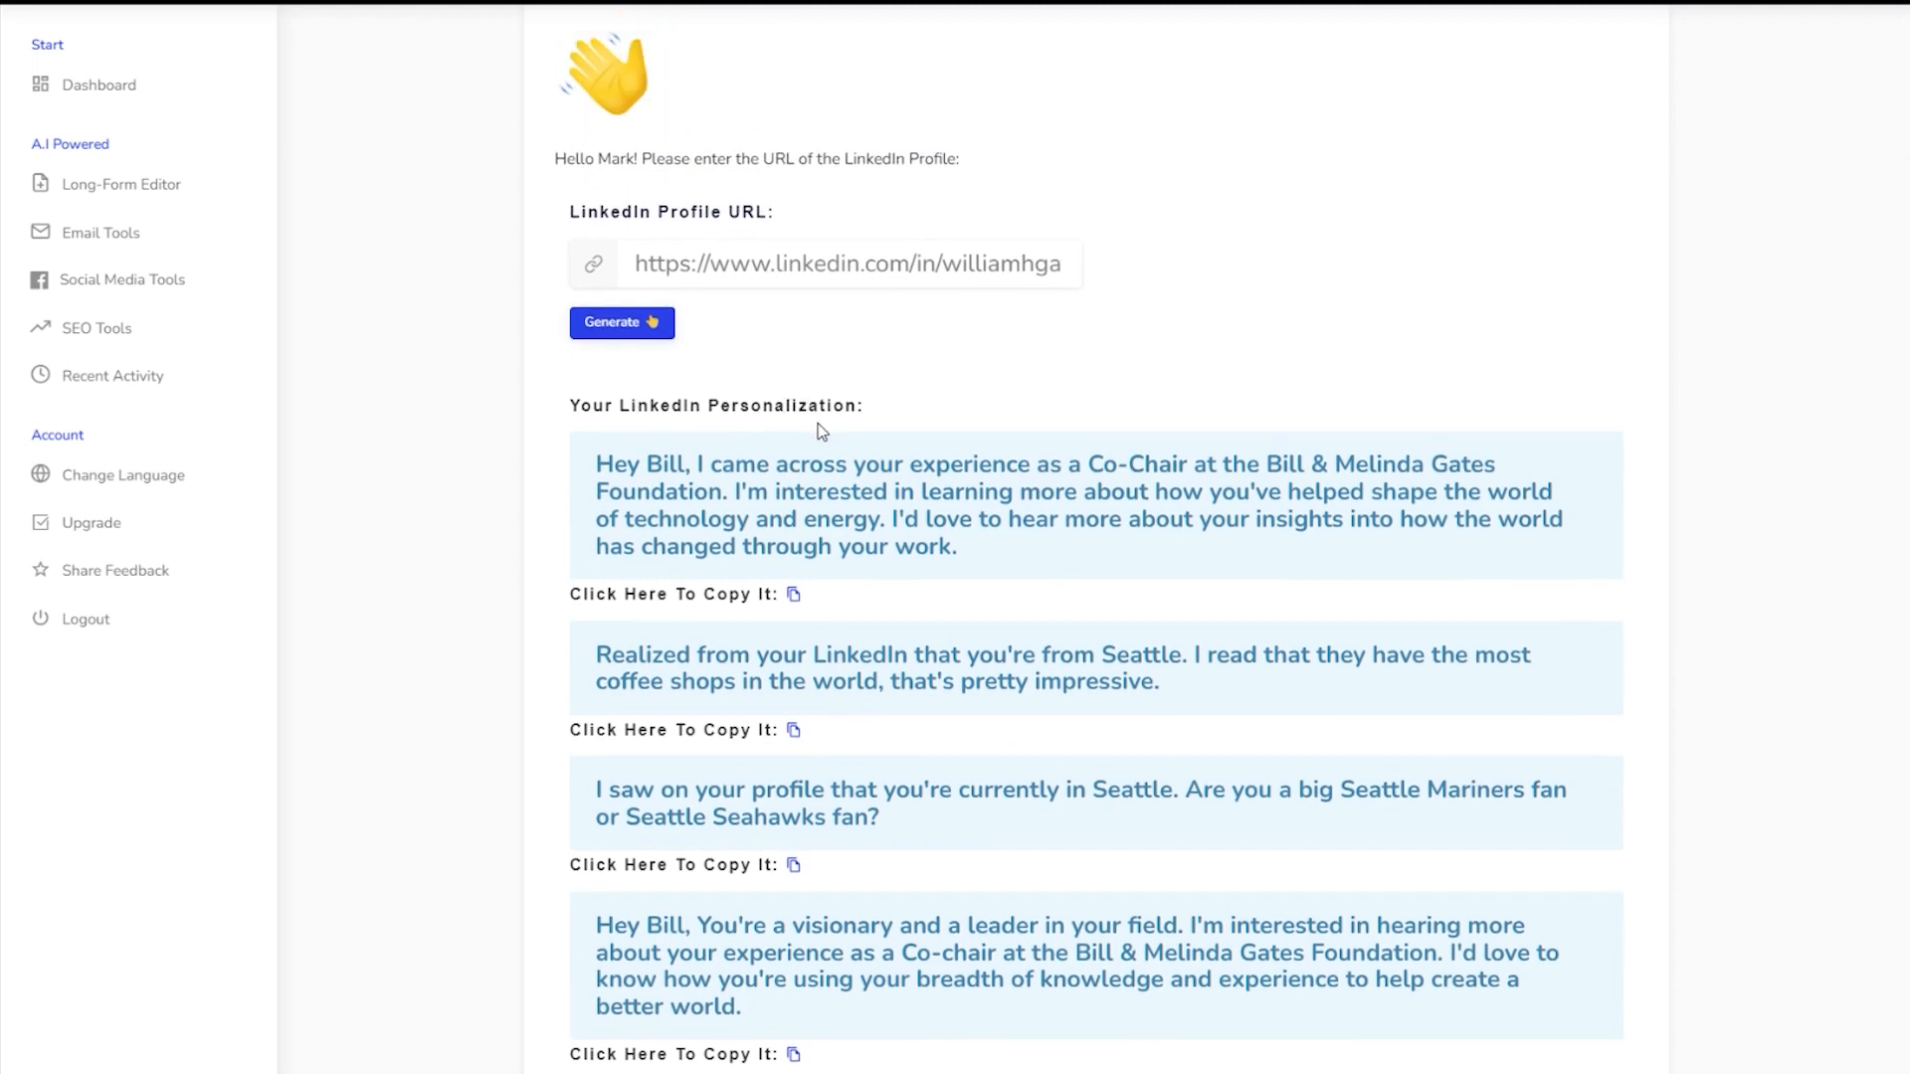
pyautogui.scroll(3, 822, 430)
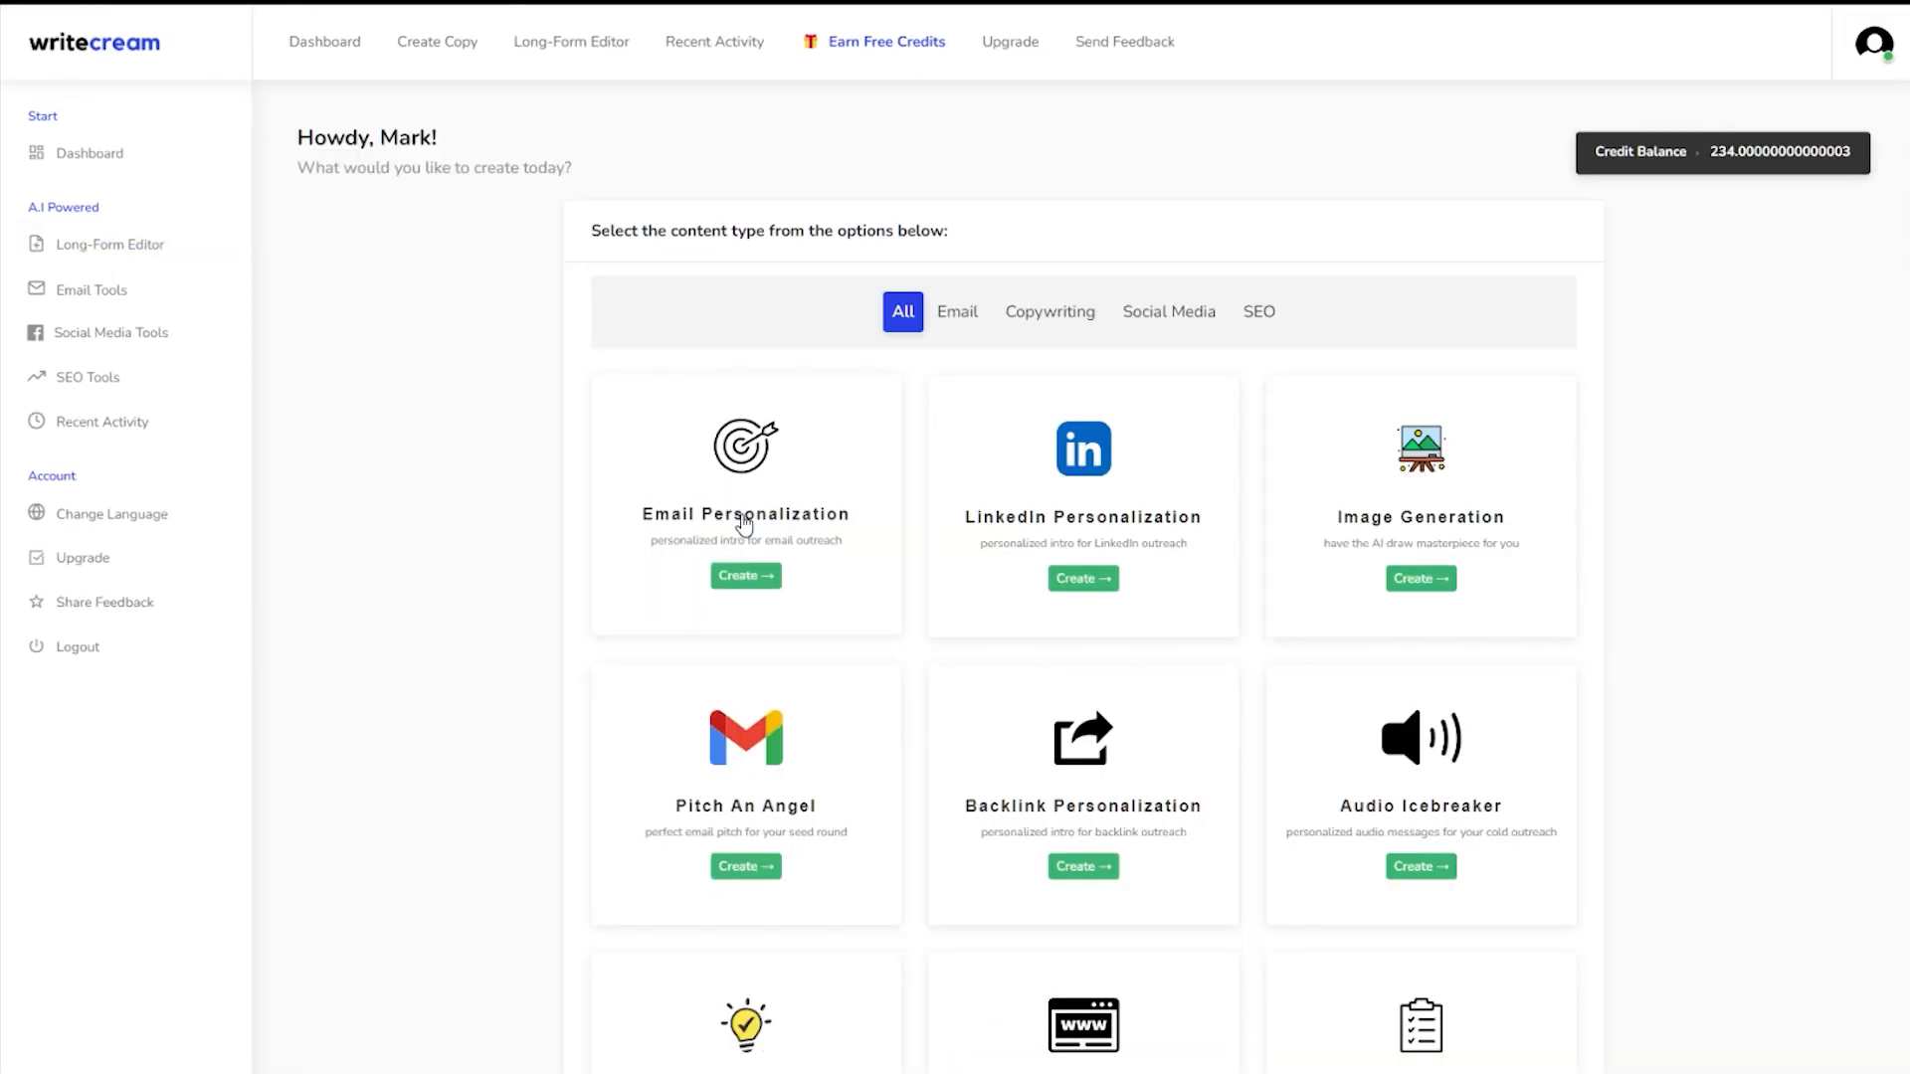
pyautogui.click(748, 506)
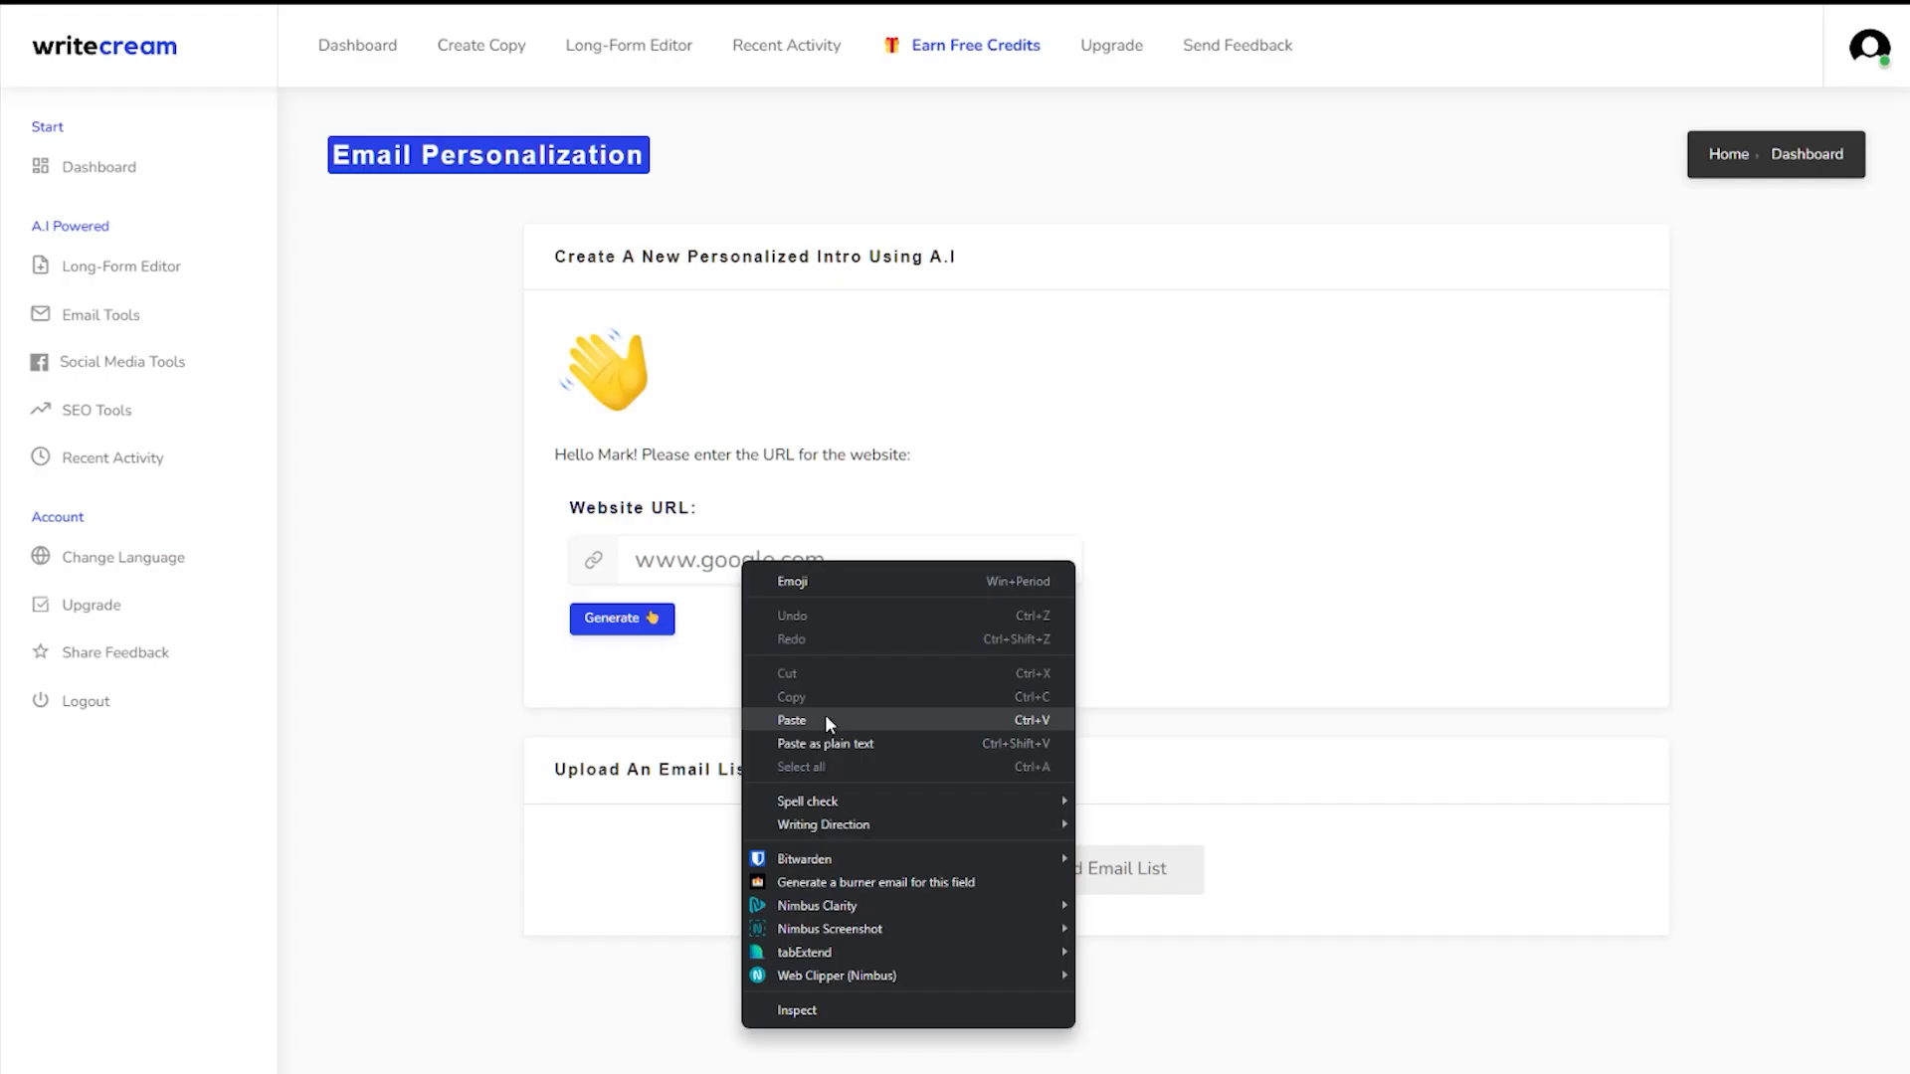
pyautogui.click(832, 716)
pyautogui.click(623, 618)
pyautogui.scroll(-2, 1550, 648)
pyautogui.scroll(-5, 1548, 448)
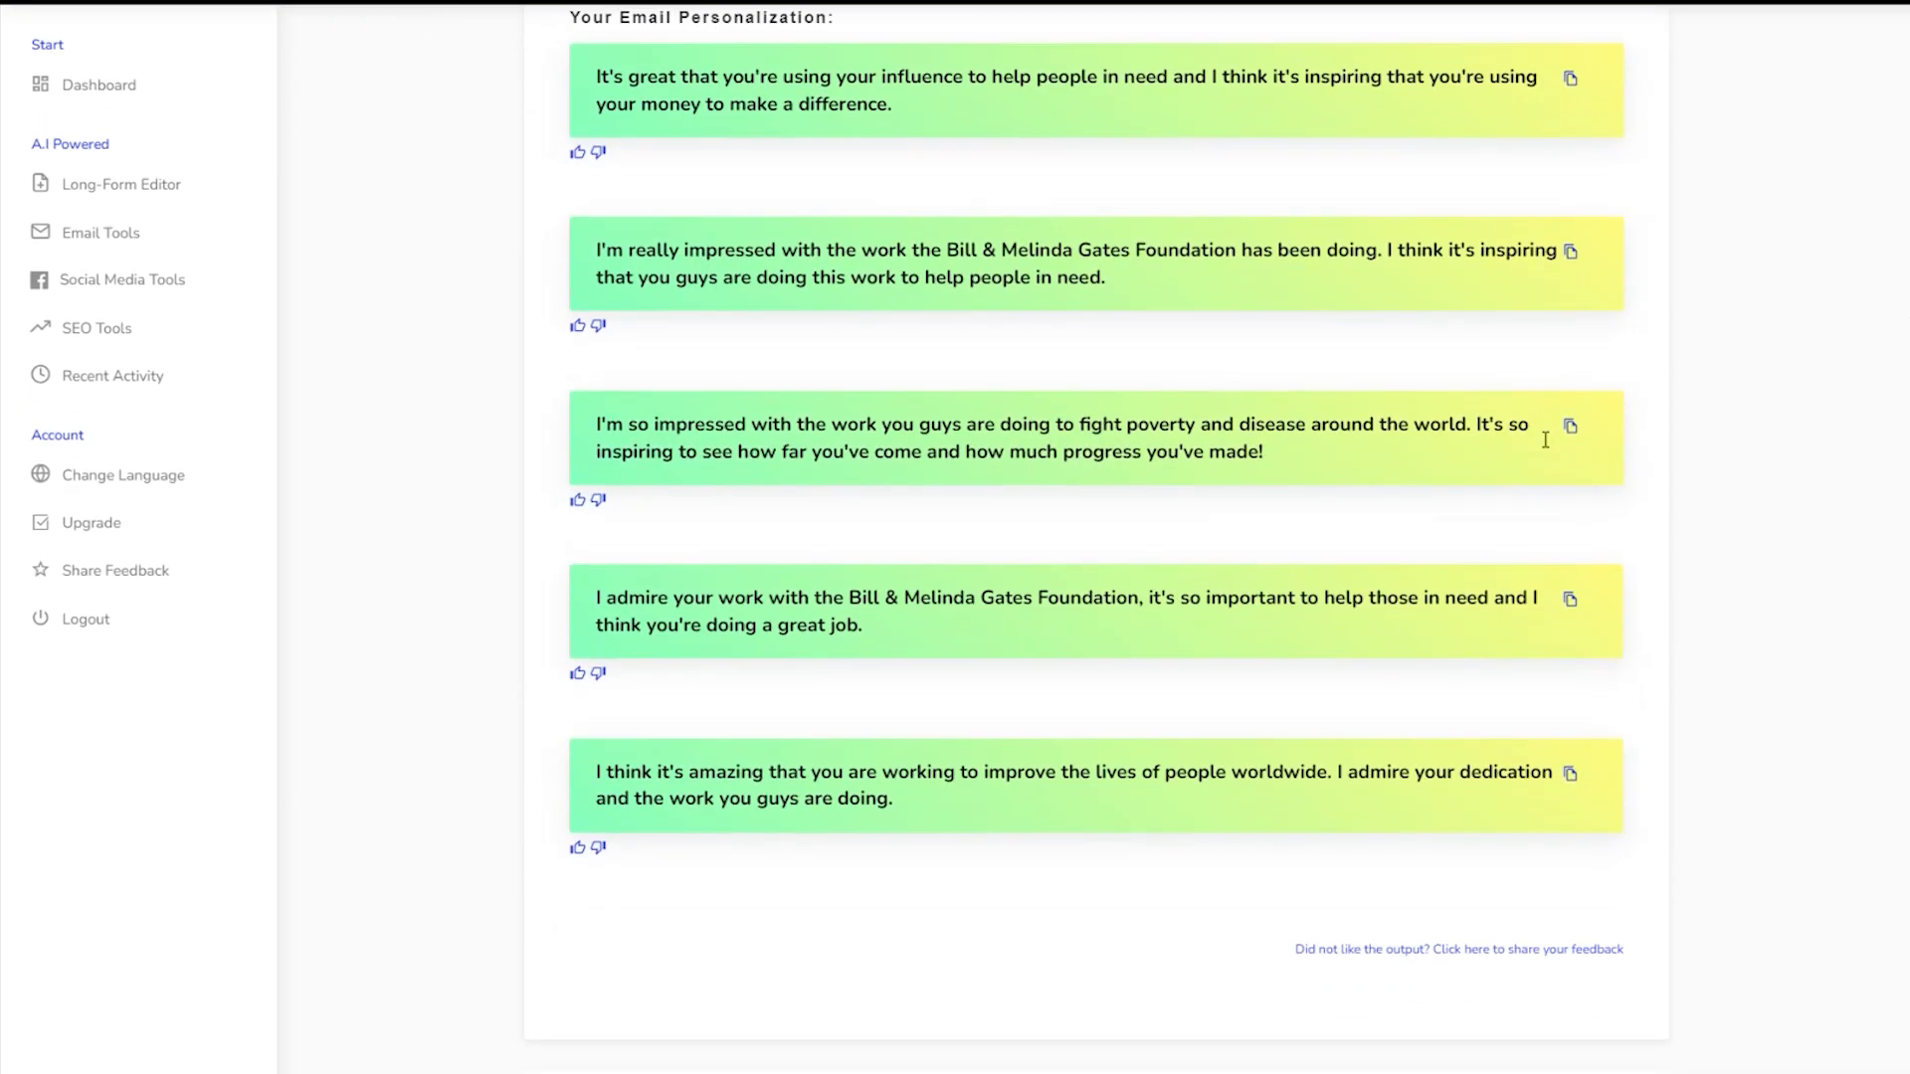
pyautogui.scroll(4, 1611, 434)
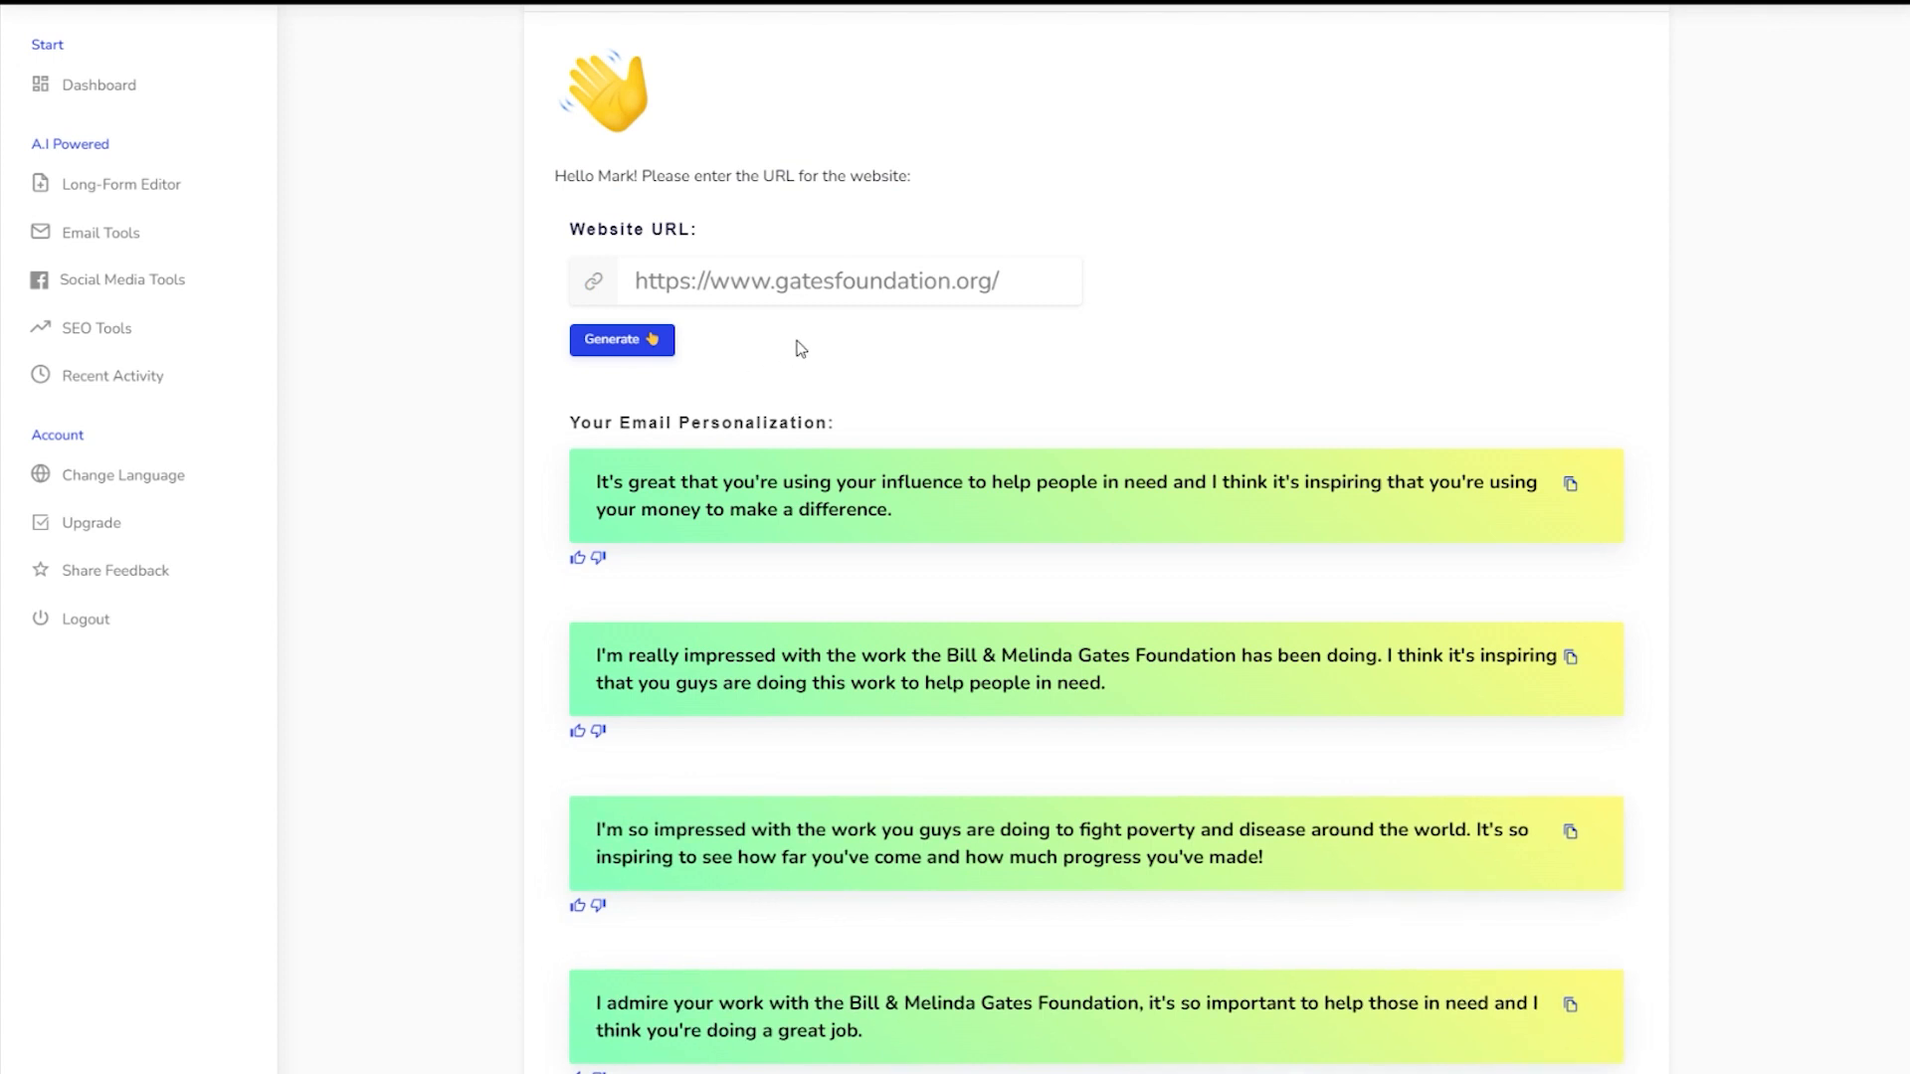
pyautogui.scroll(-1, 801, 348)
pyautogui.hotkey('ctrl', 'a')
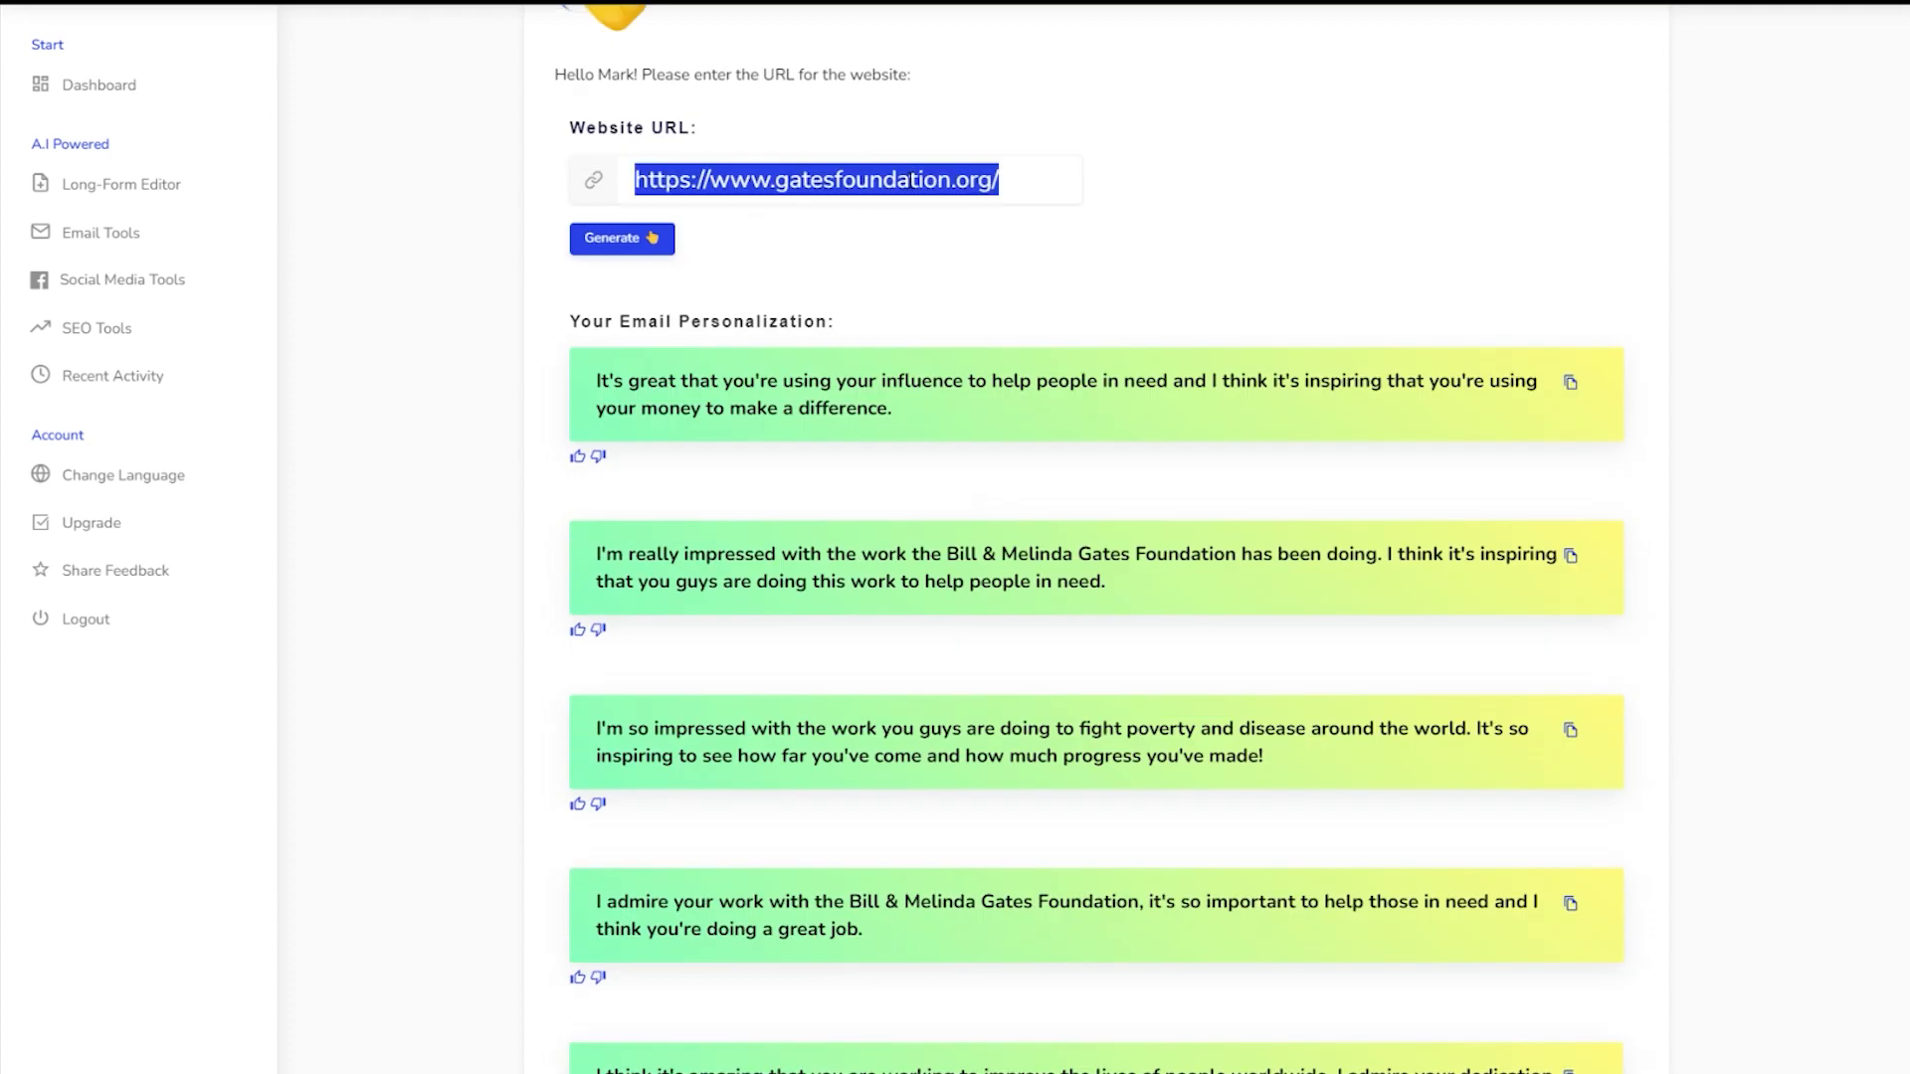
pyautogui.hotkey('ctrl', 'v')
pyautogui.click(586, 254)
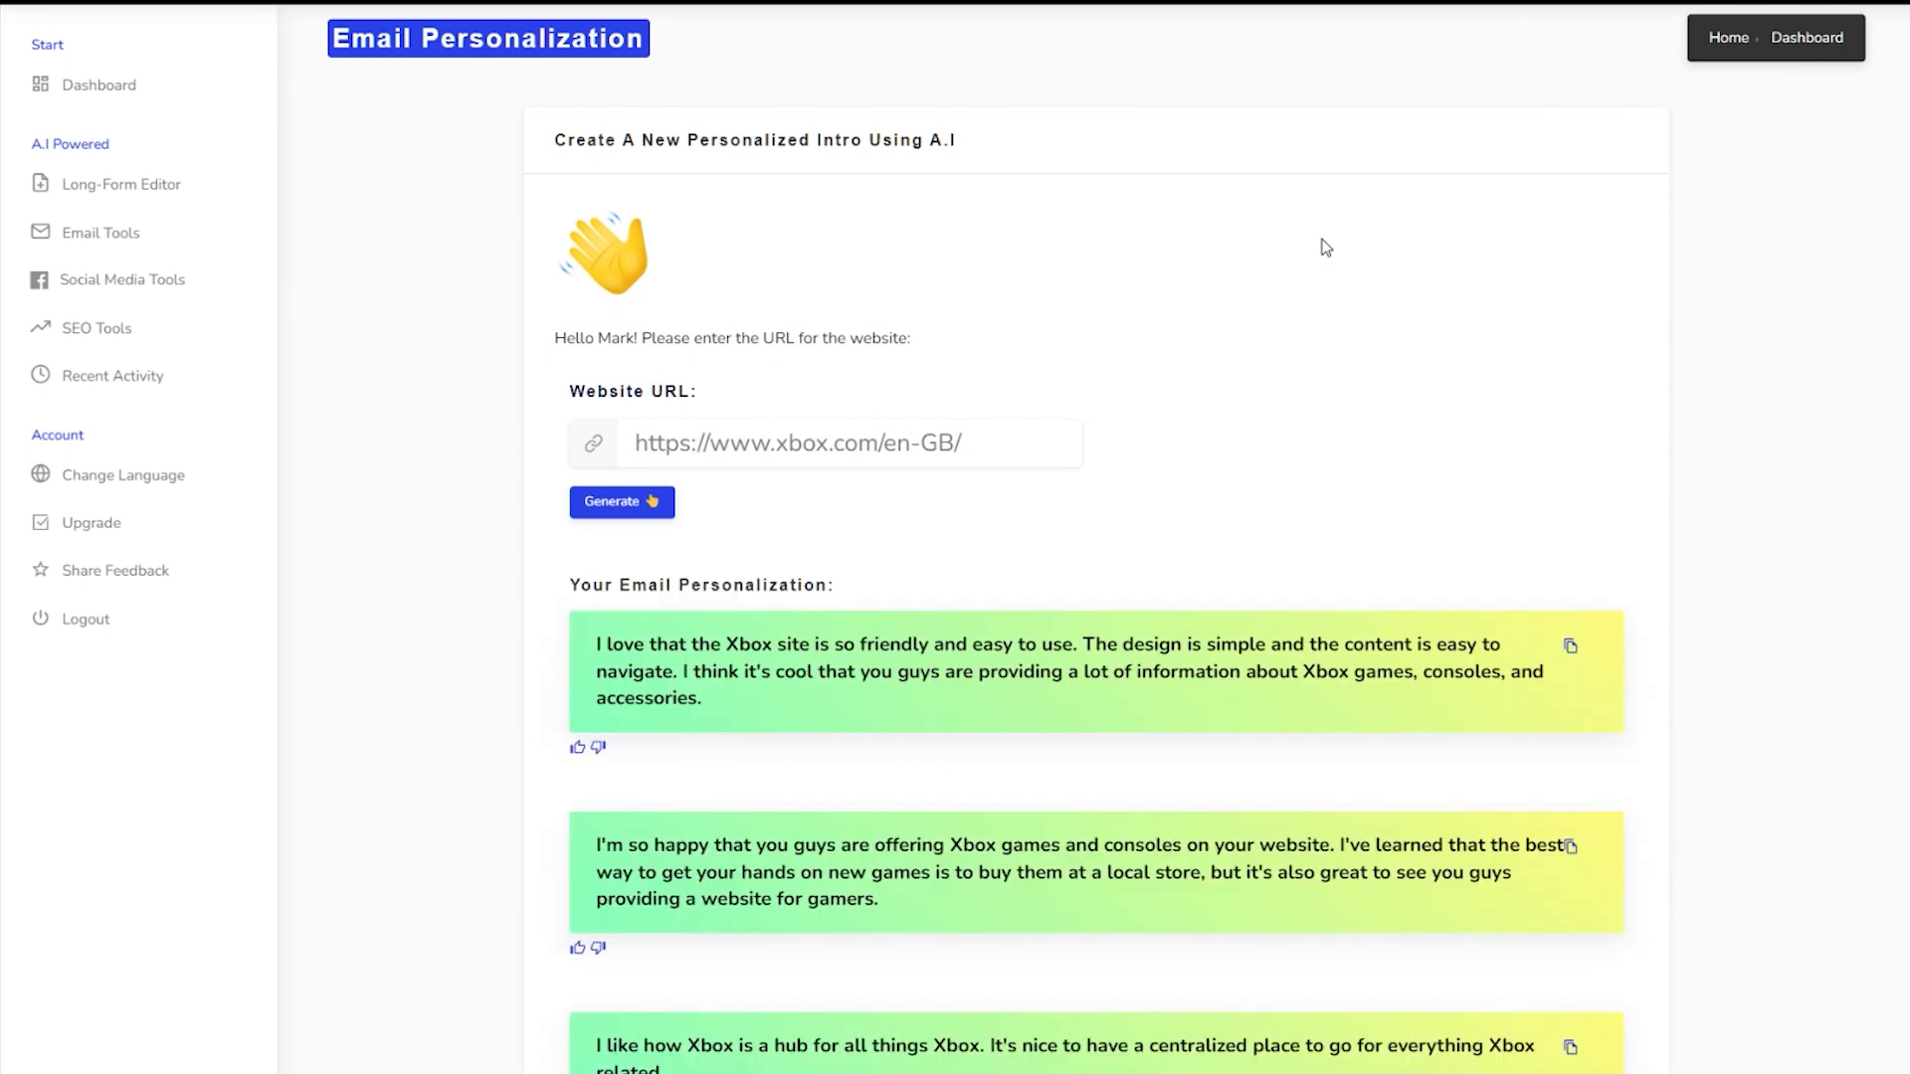
pyautogui.scroll(-2, 1326, 247)
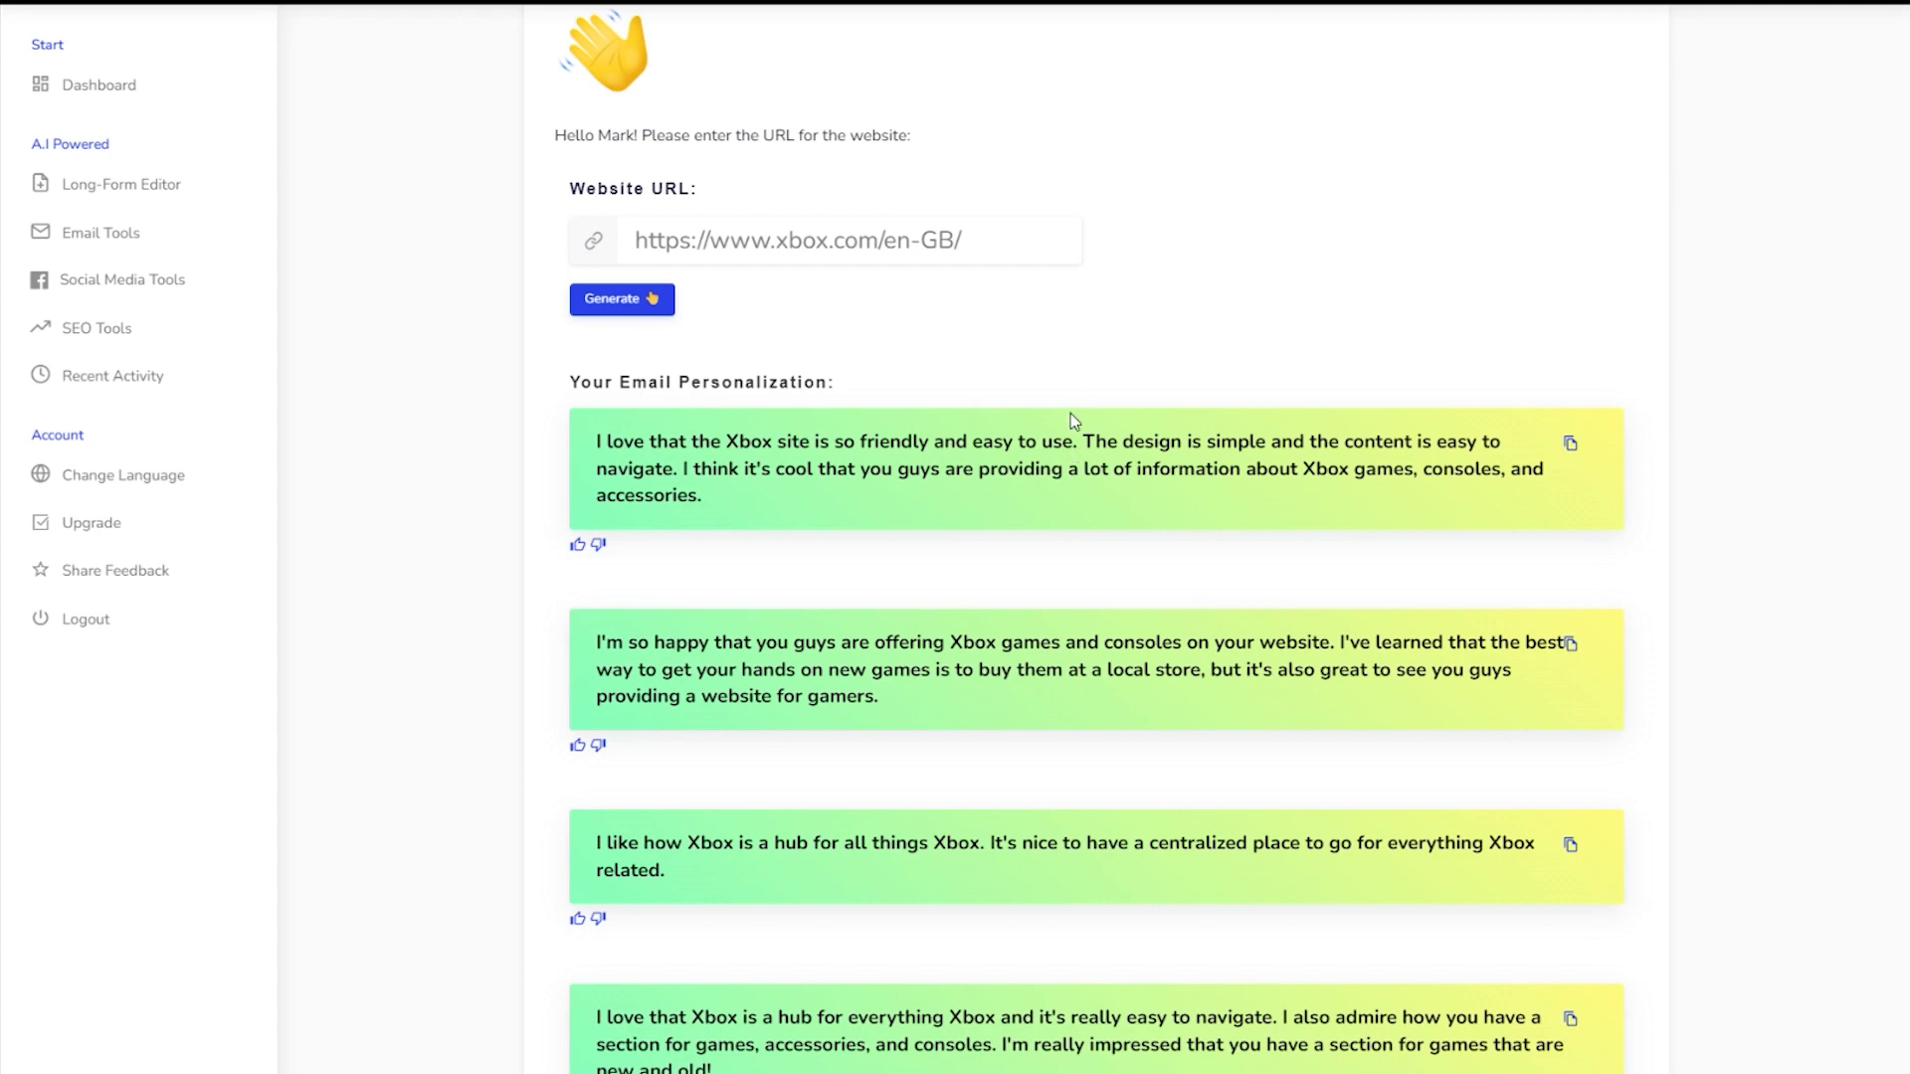
pyautogui.scroll(2, 1070, 413)
# - Generate a Pitch An Angel email for the brand "writecream", described as an AI writing tool for outreach emails, LinkedIn connection requests and blog posts
pyautogui.click(98, 88)
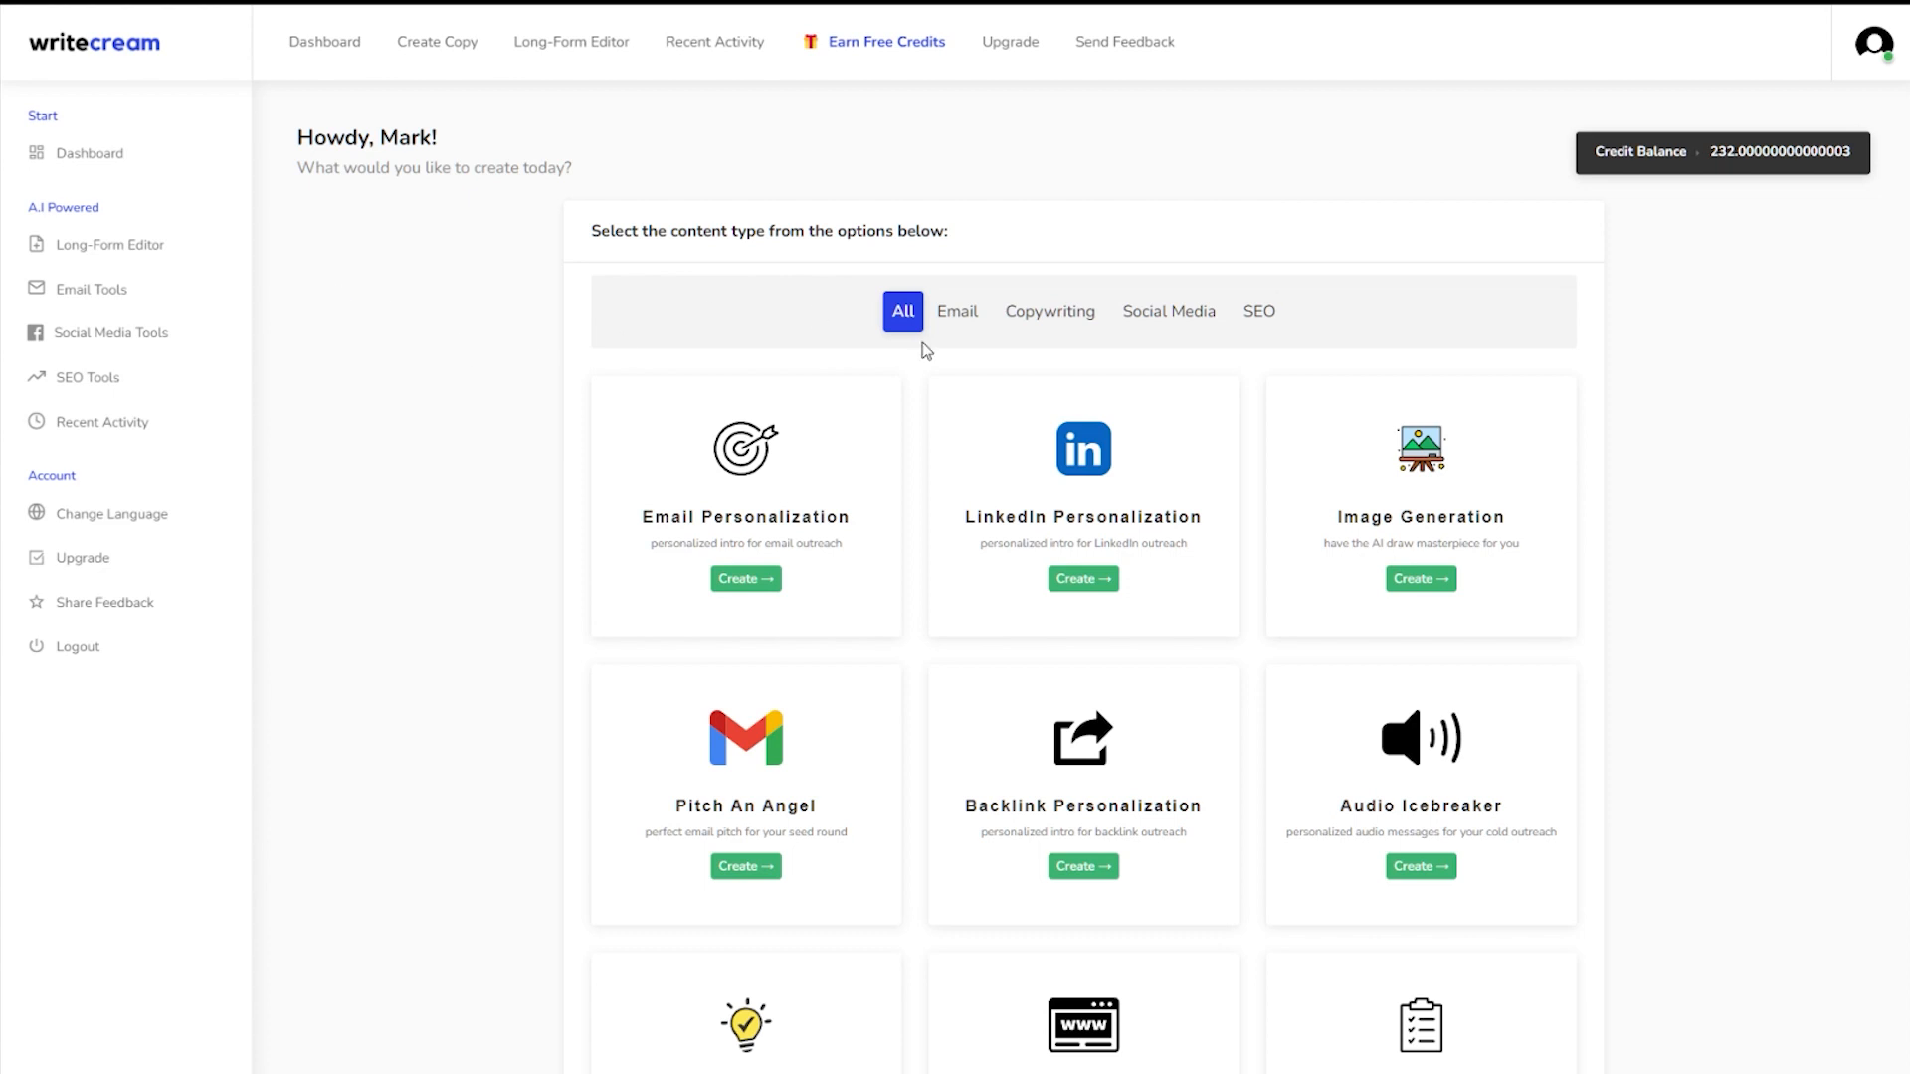
pyautogui.click(775, 785)
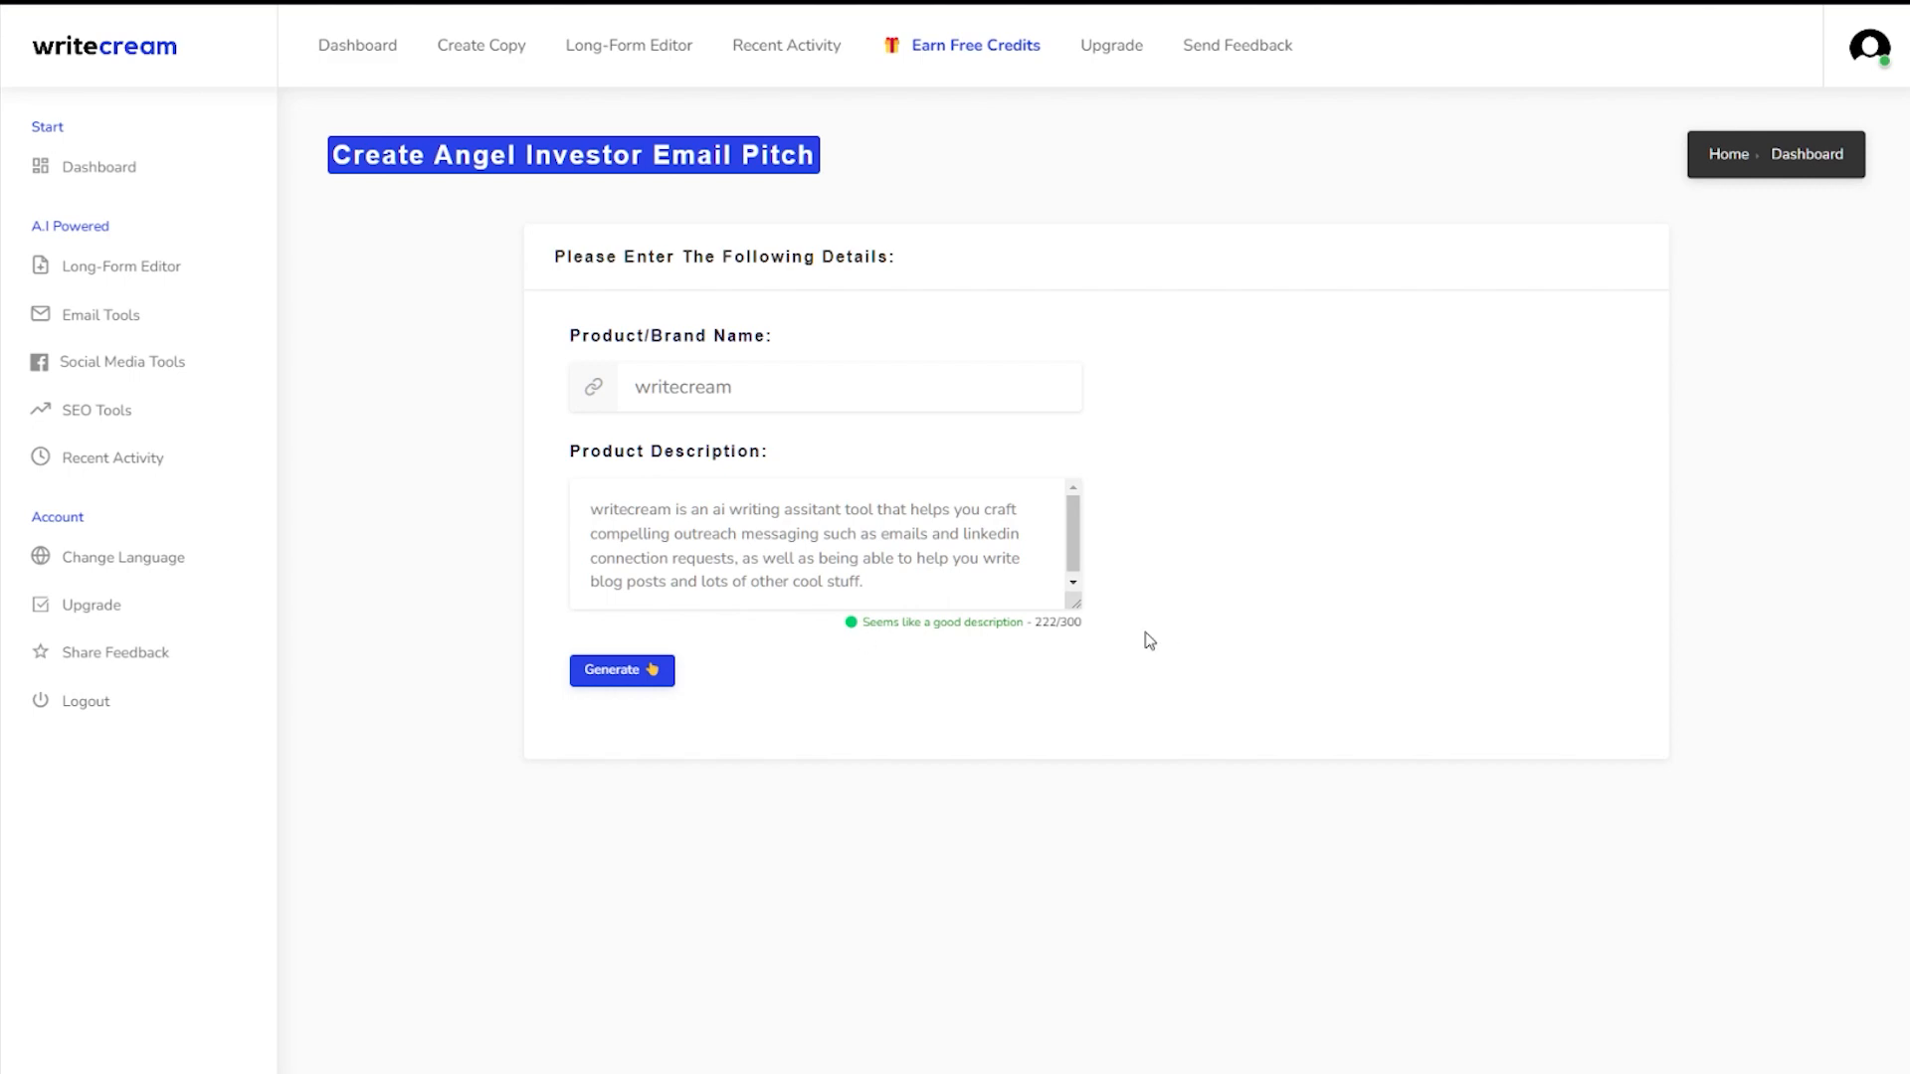
pyautogui.click(591, 670)
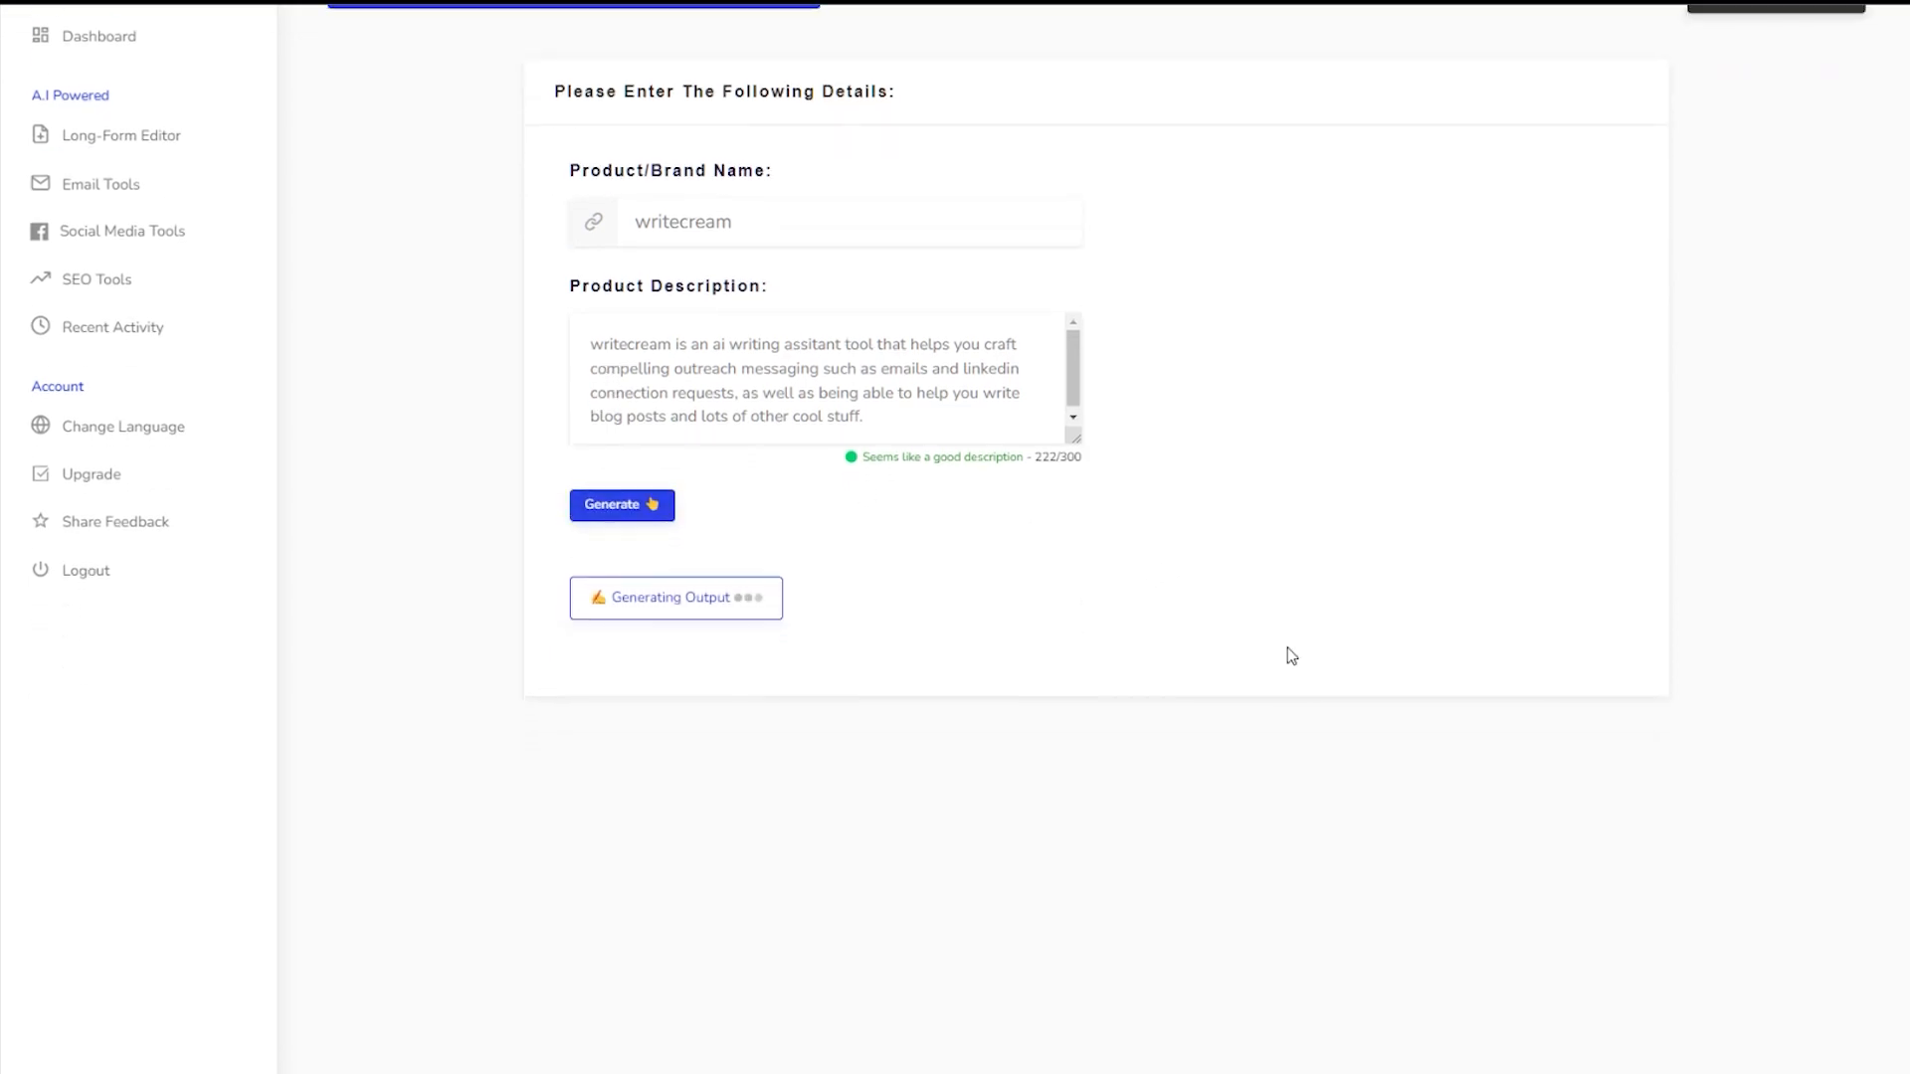
pyautogui.scroll(-6, 782, 650)
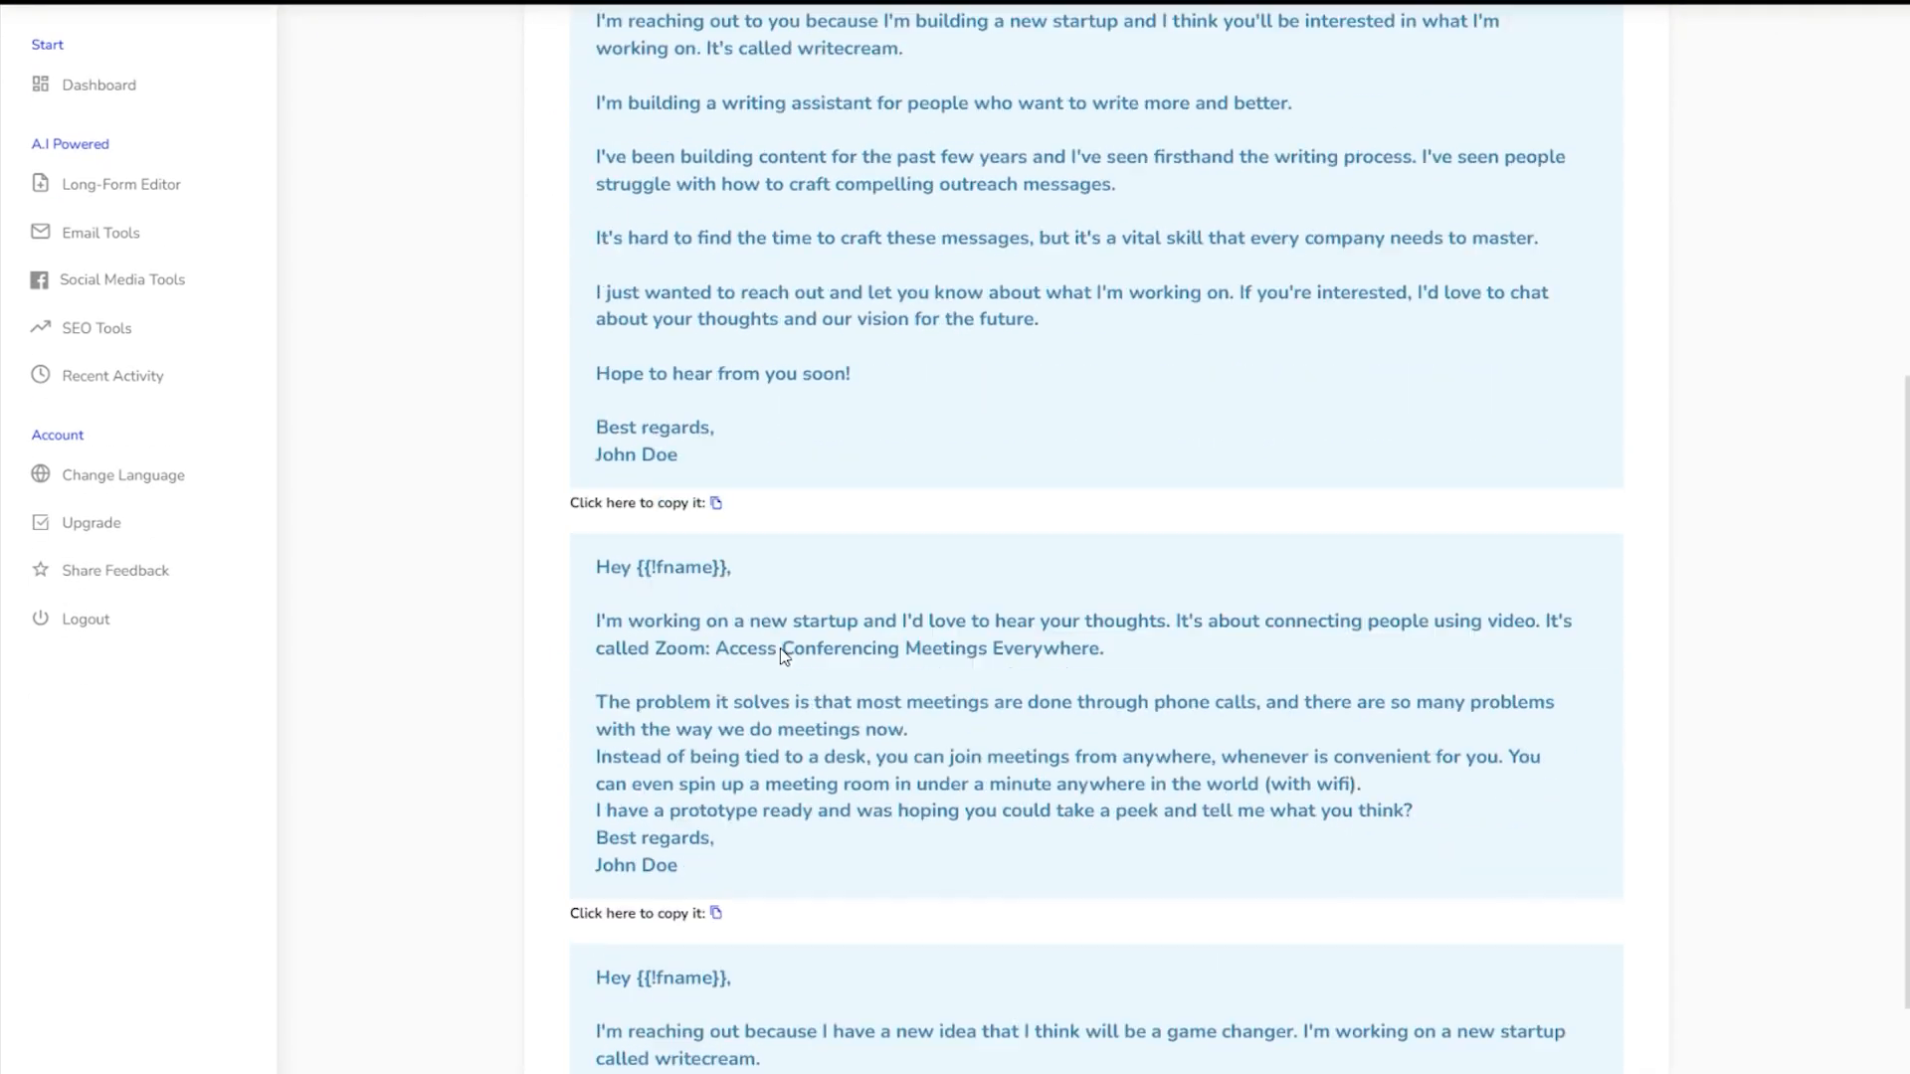
# - Review the generated Pitch An Angel email variations for writecream
pyautogui.scroll(-5, 782, 652)
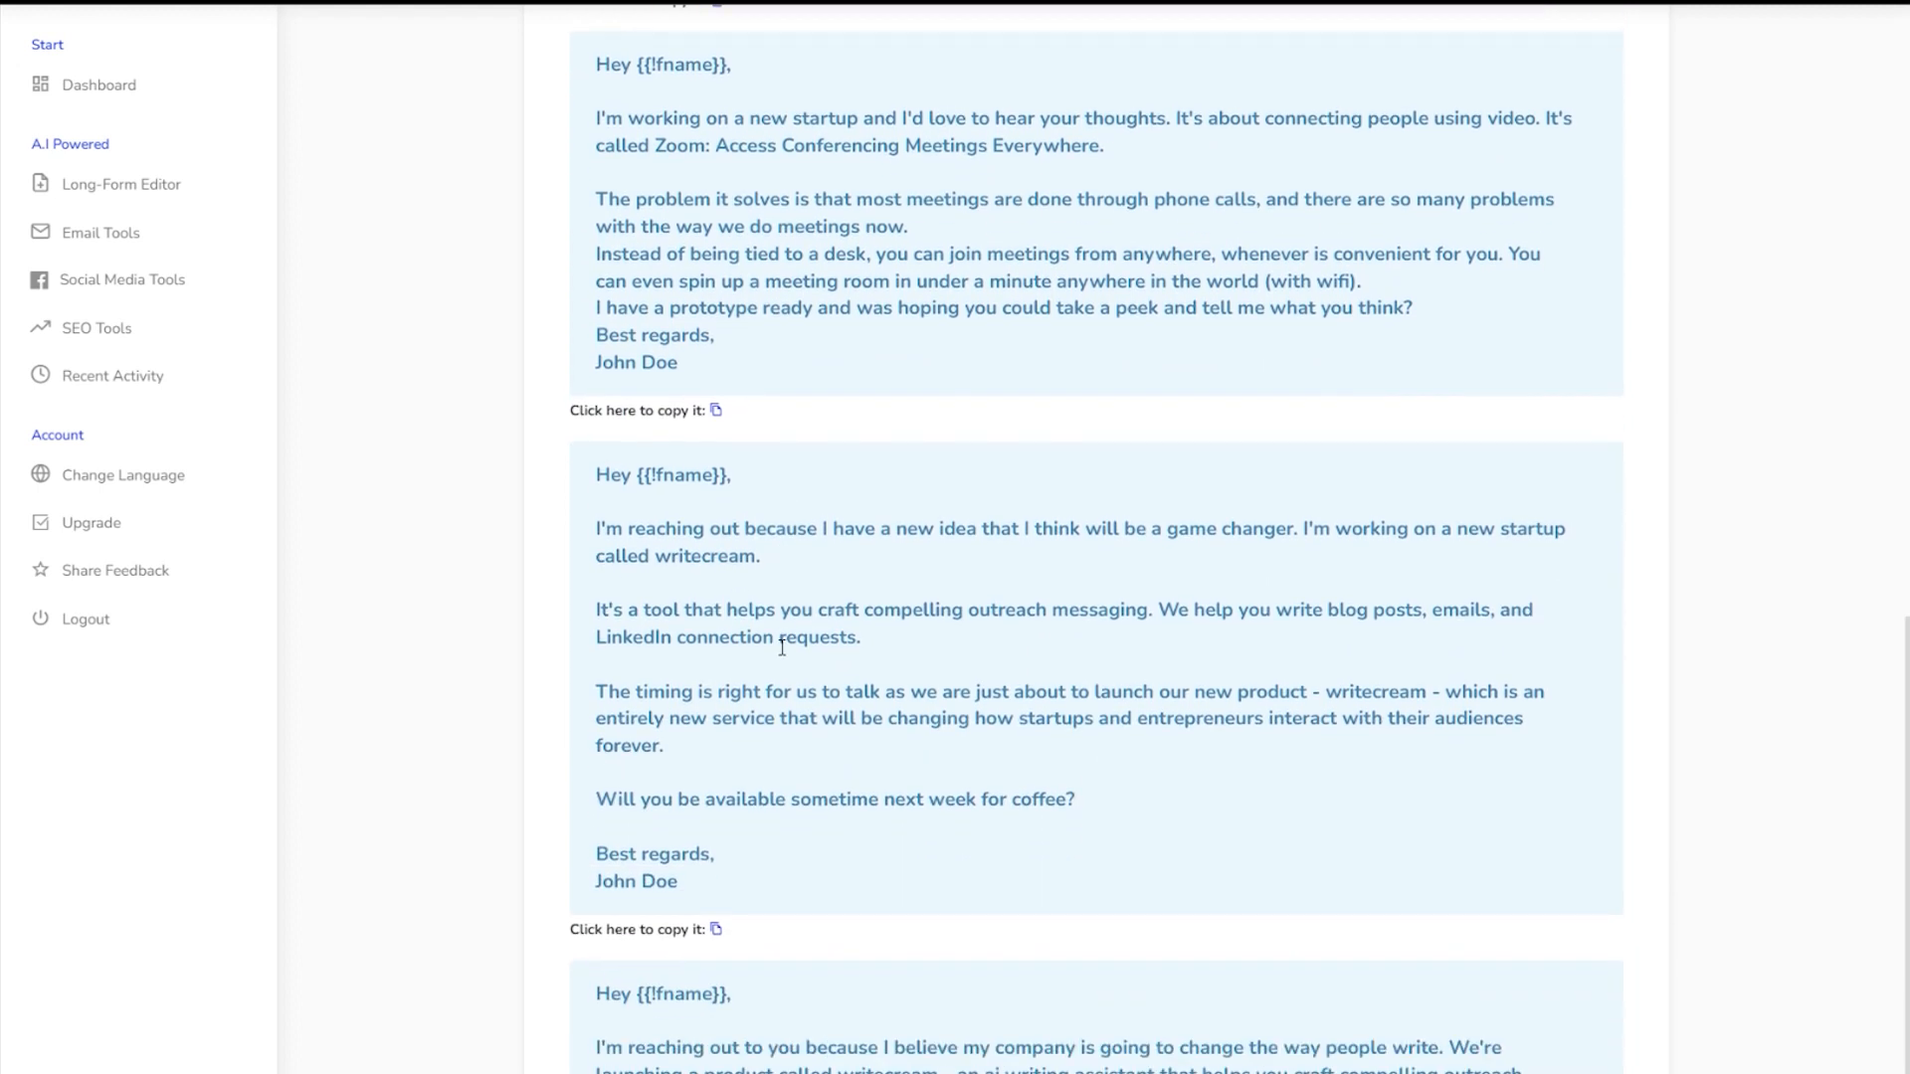
pyautogui.scroll(-2, 782, 648)
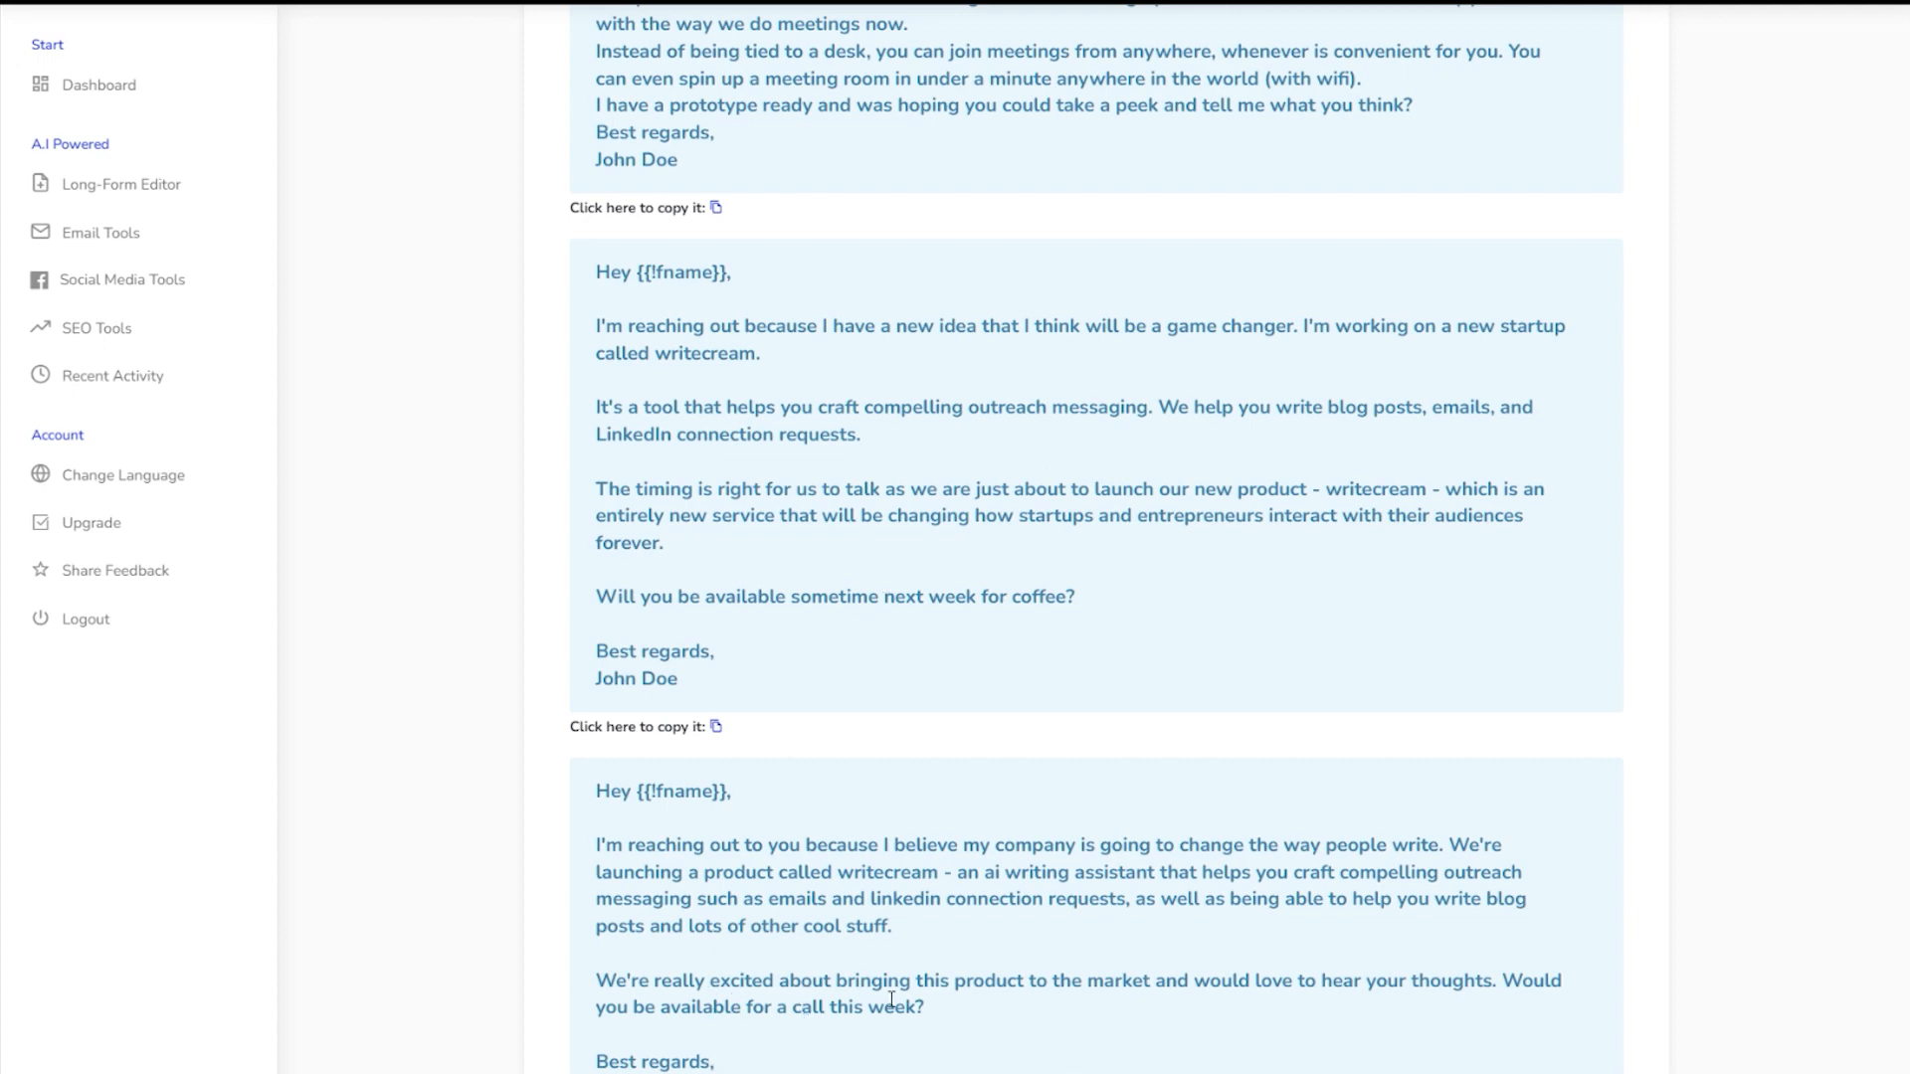
pyautogui.scroll(4, 891, 1000)
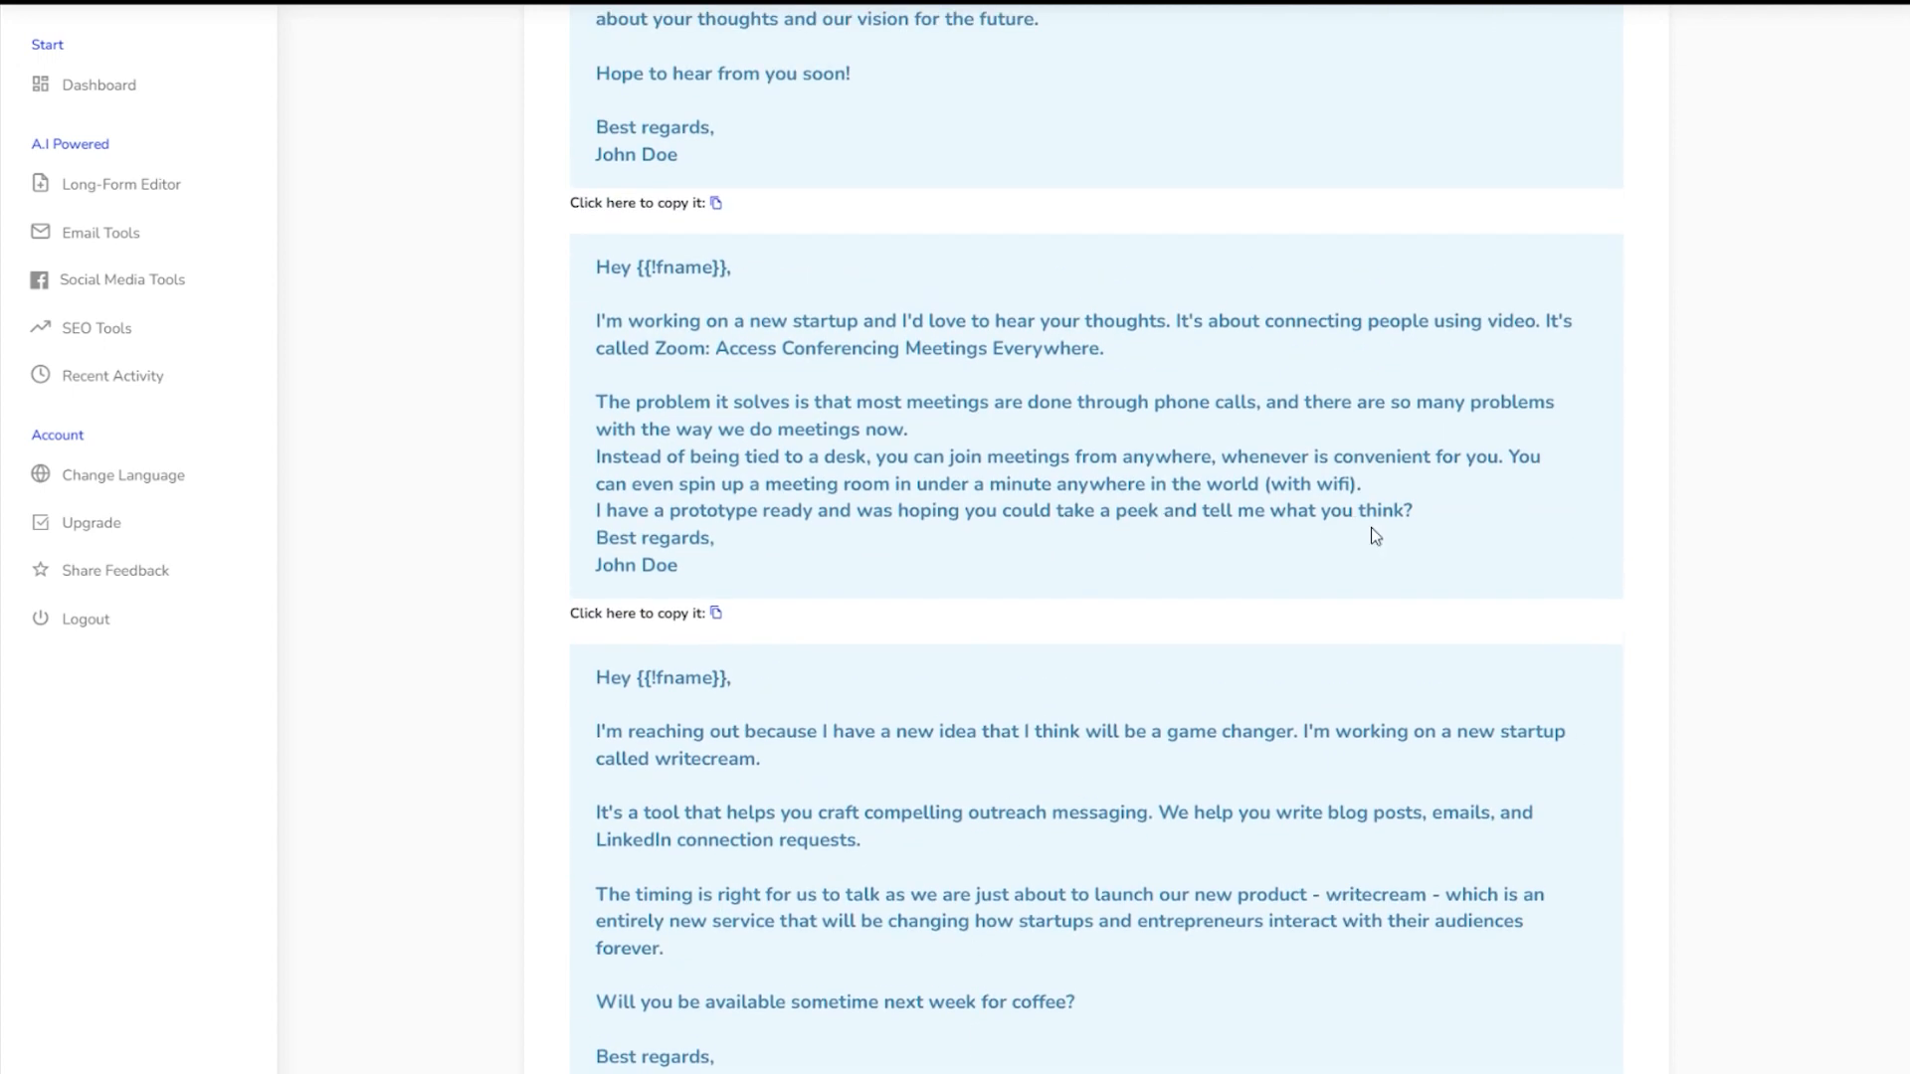
pyautogui.scroll(4, 1371, 527)
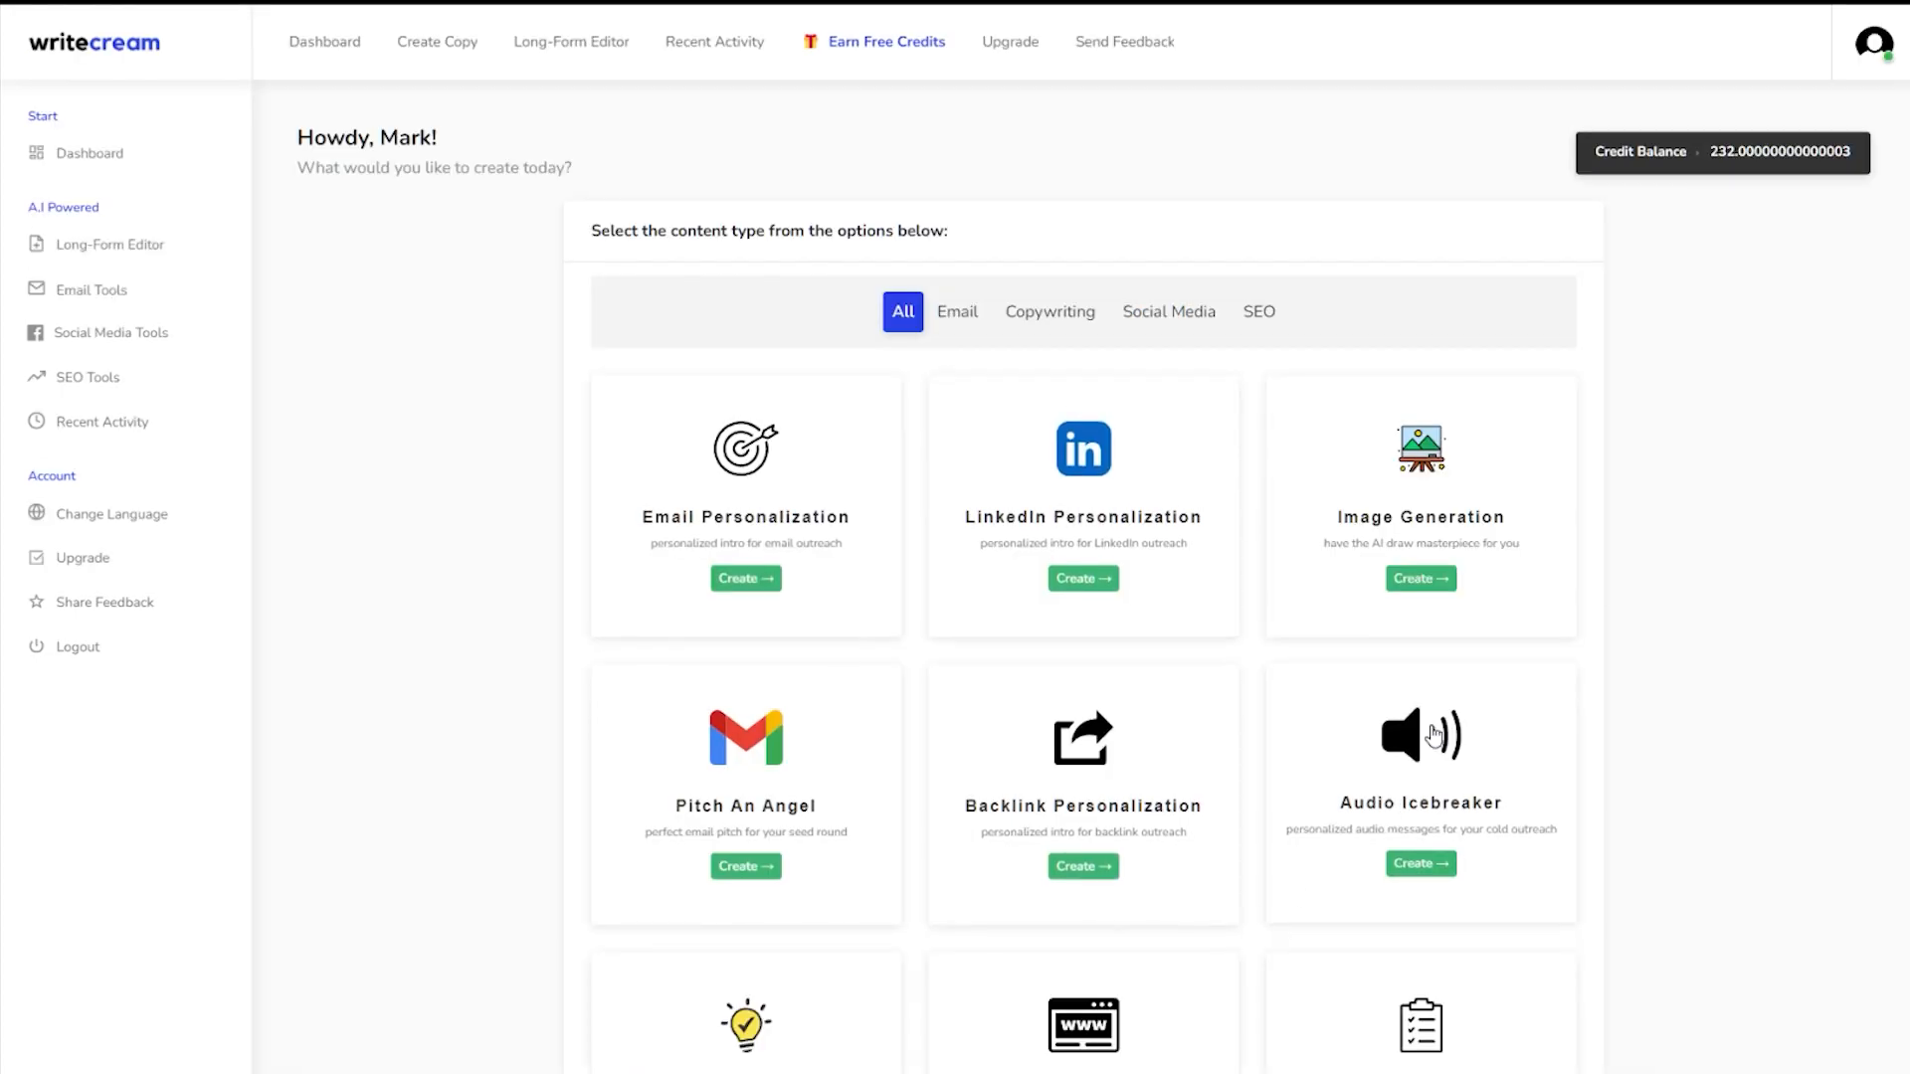
pyautogui.click(1428, 749)
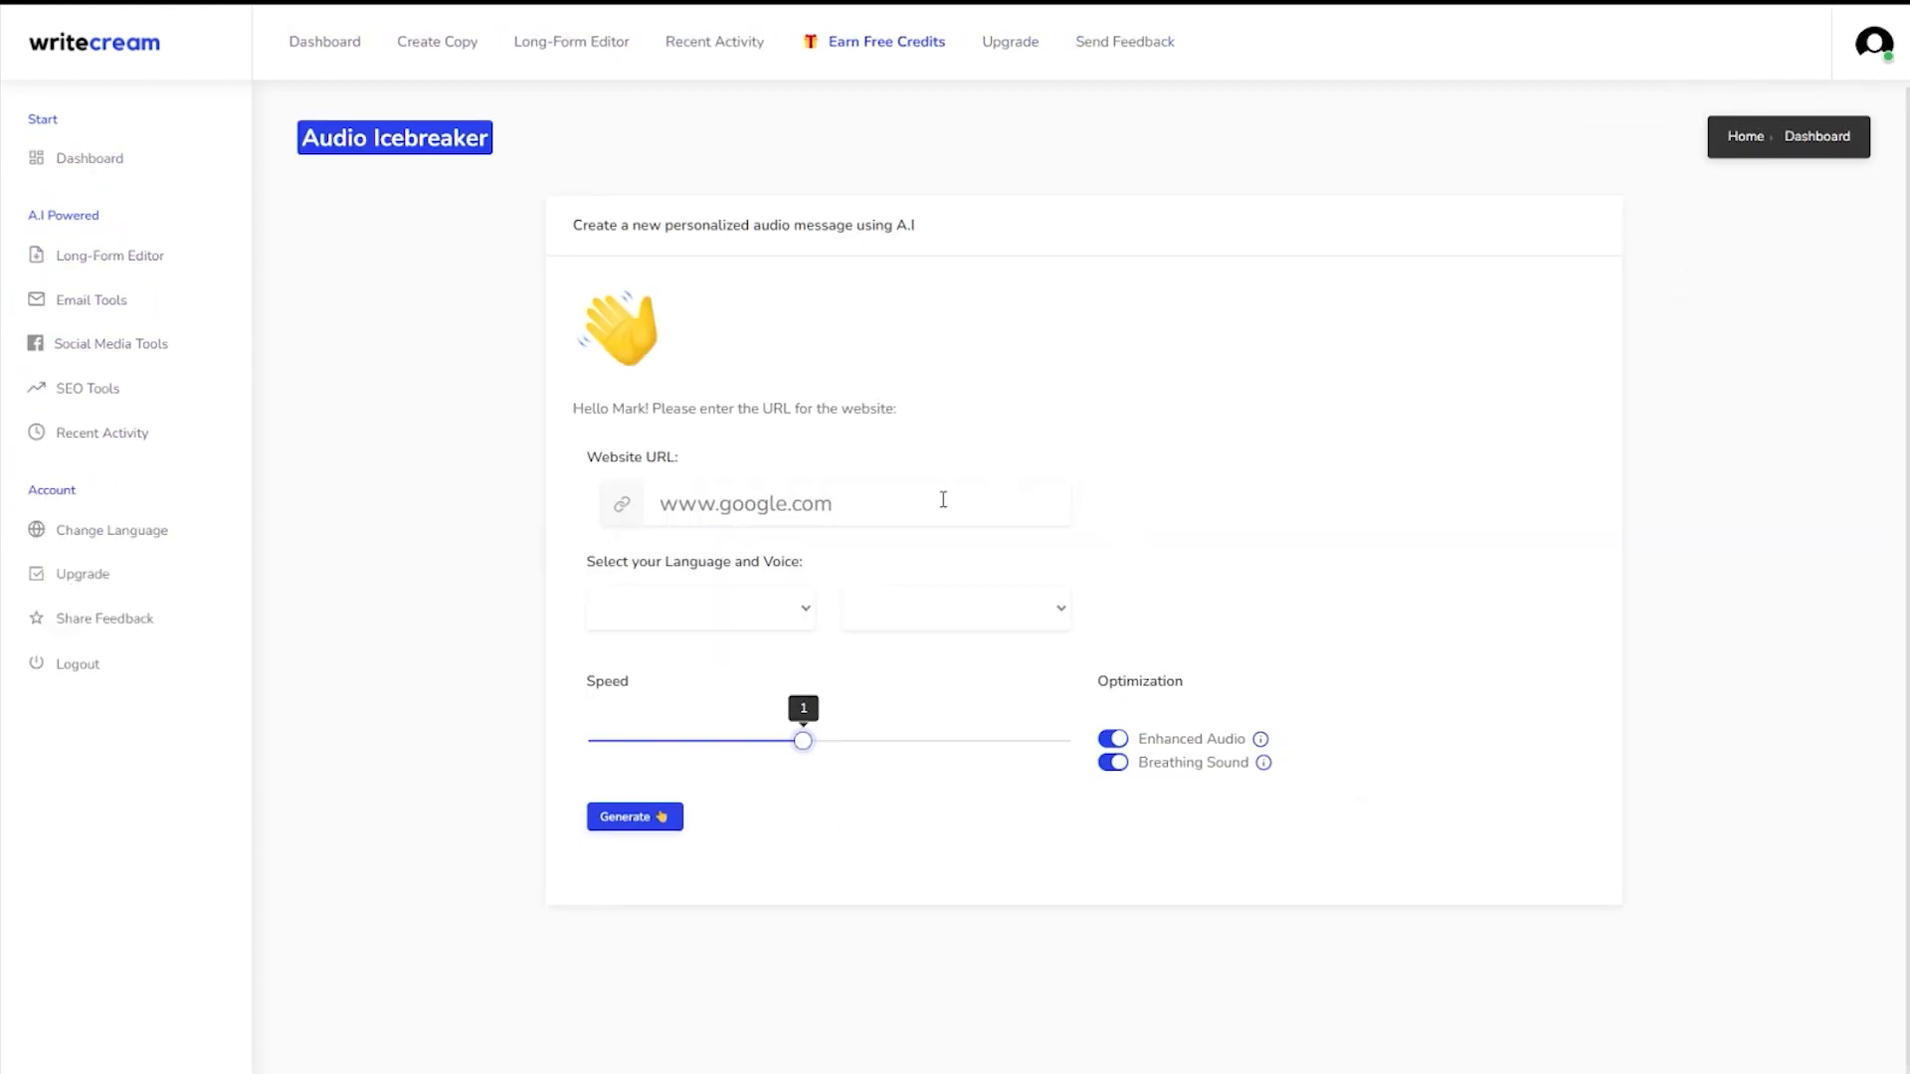
pyautogui.click(783, 504)
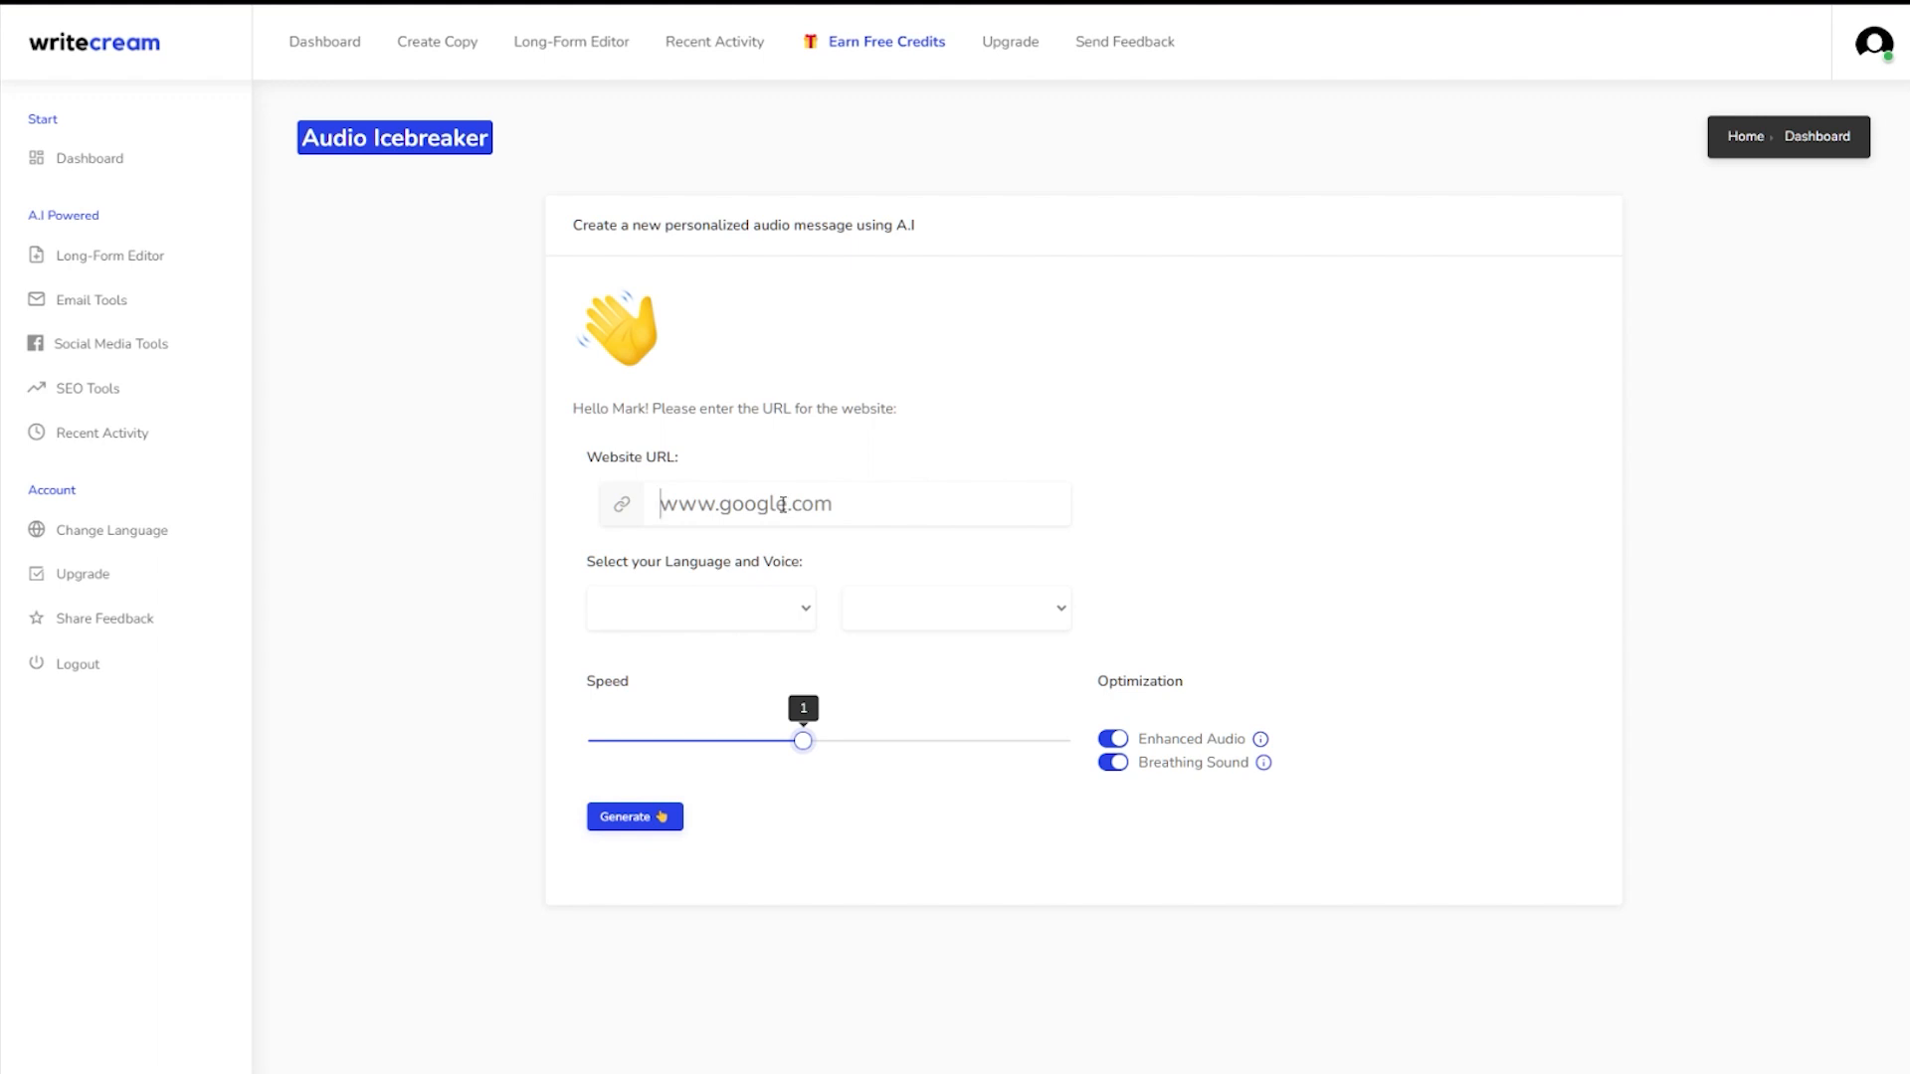
pyautogui.hotkey('ctrl', 'v')
pyautogui.click(737, 618)
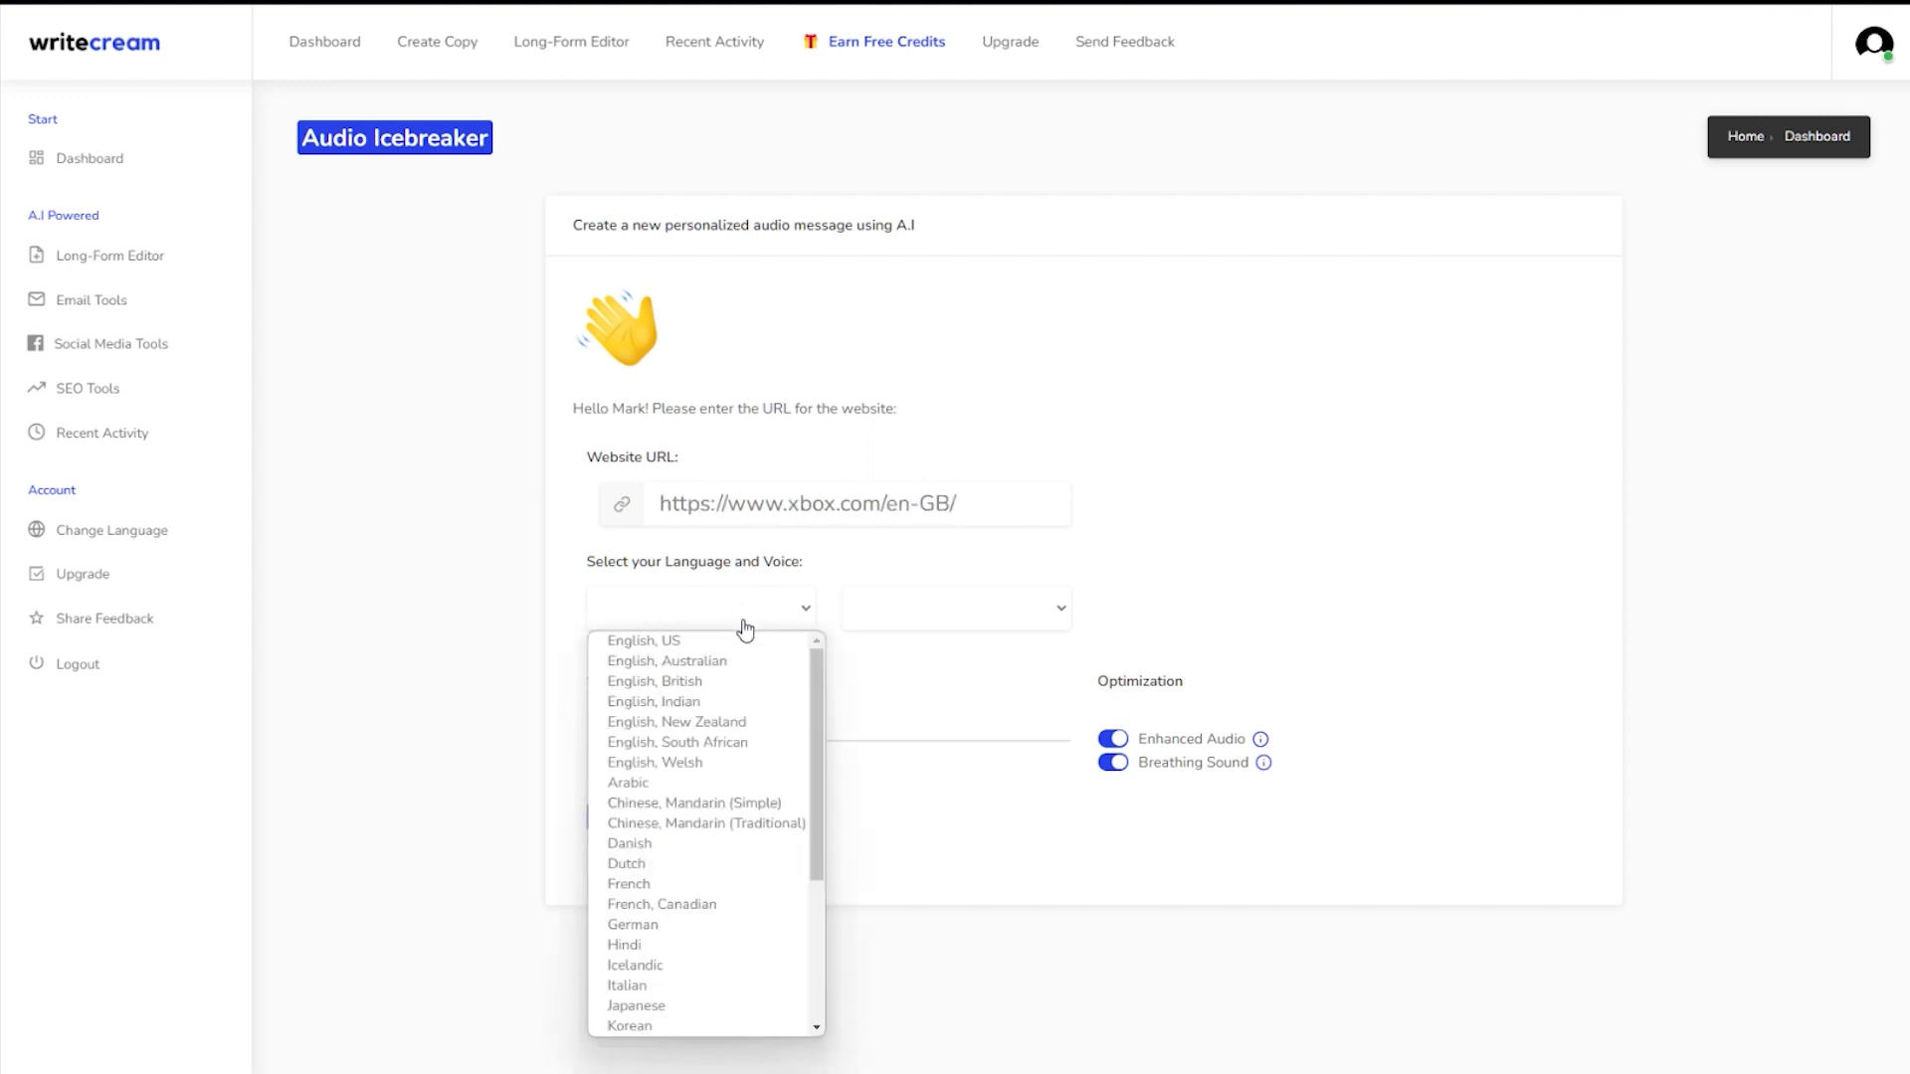
pyautogui.click(733, 687)
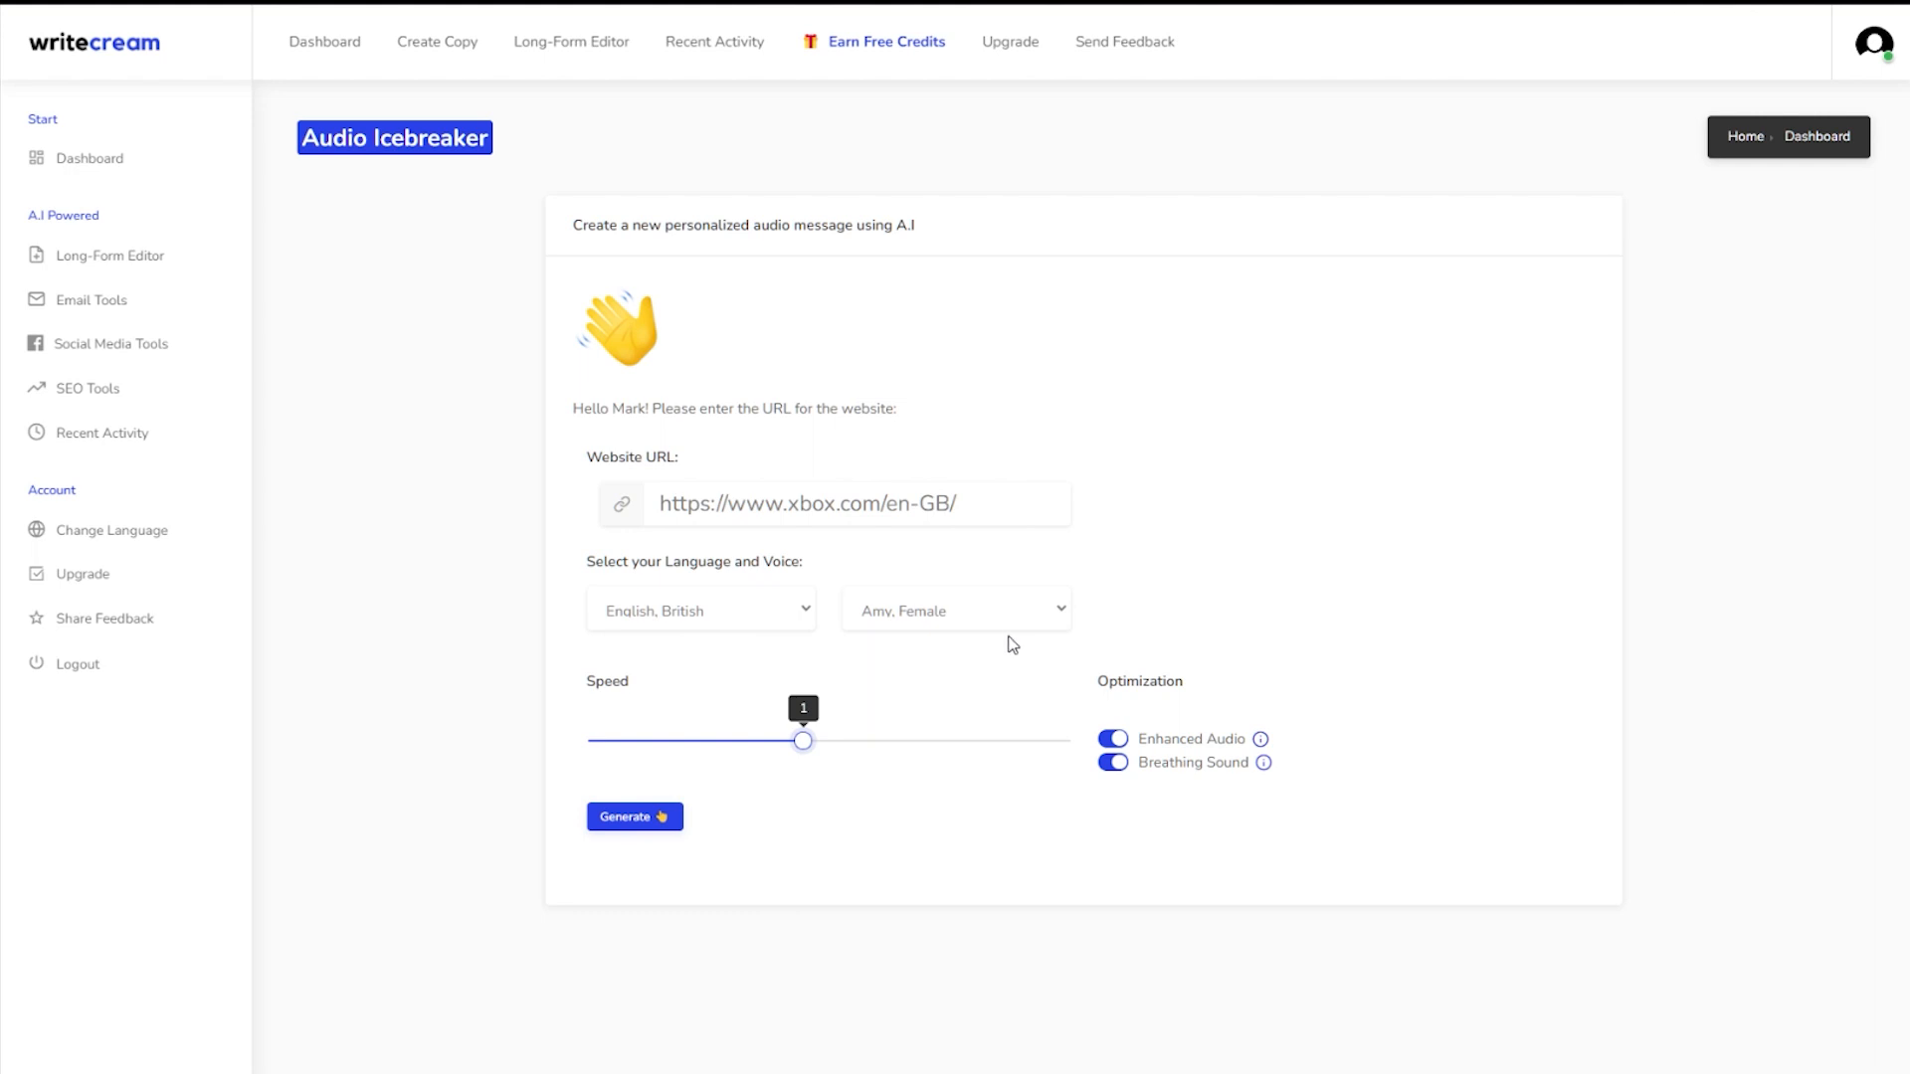
pyautogui.click(1022, 610)
pyautogui.click(1005, 683)
pyautogui.click(630, 818)
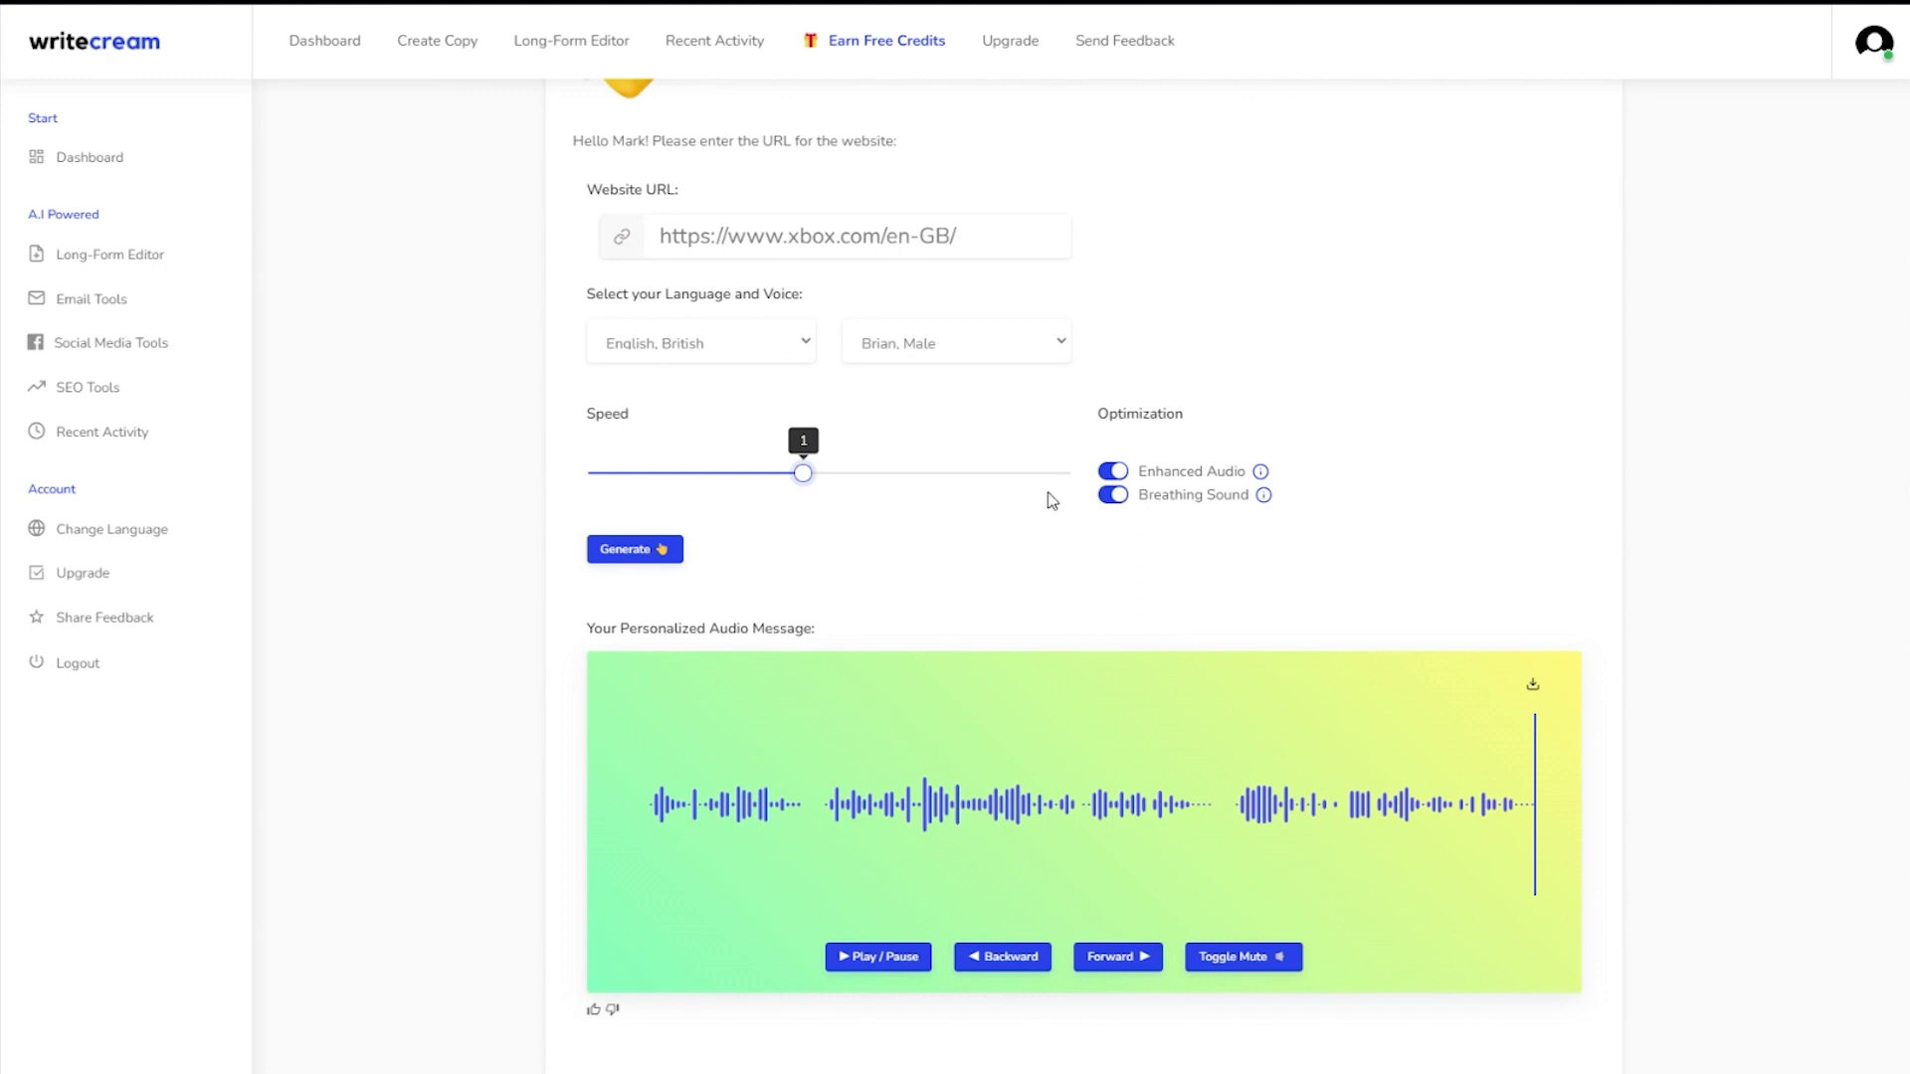
# - Examine the voice and language choices available for the personalized audio message
pyautogui.click(908, 344)
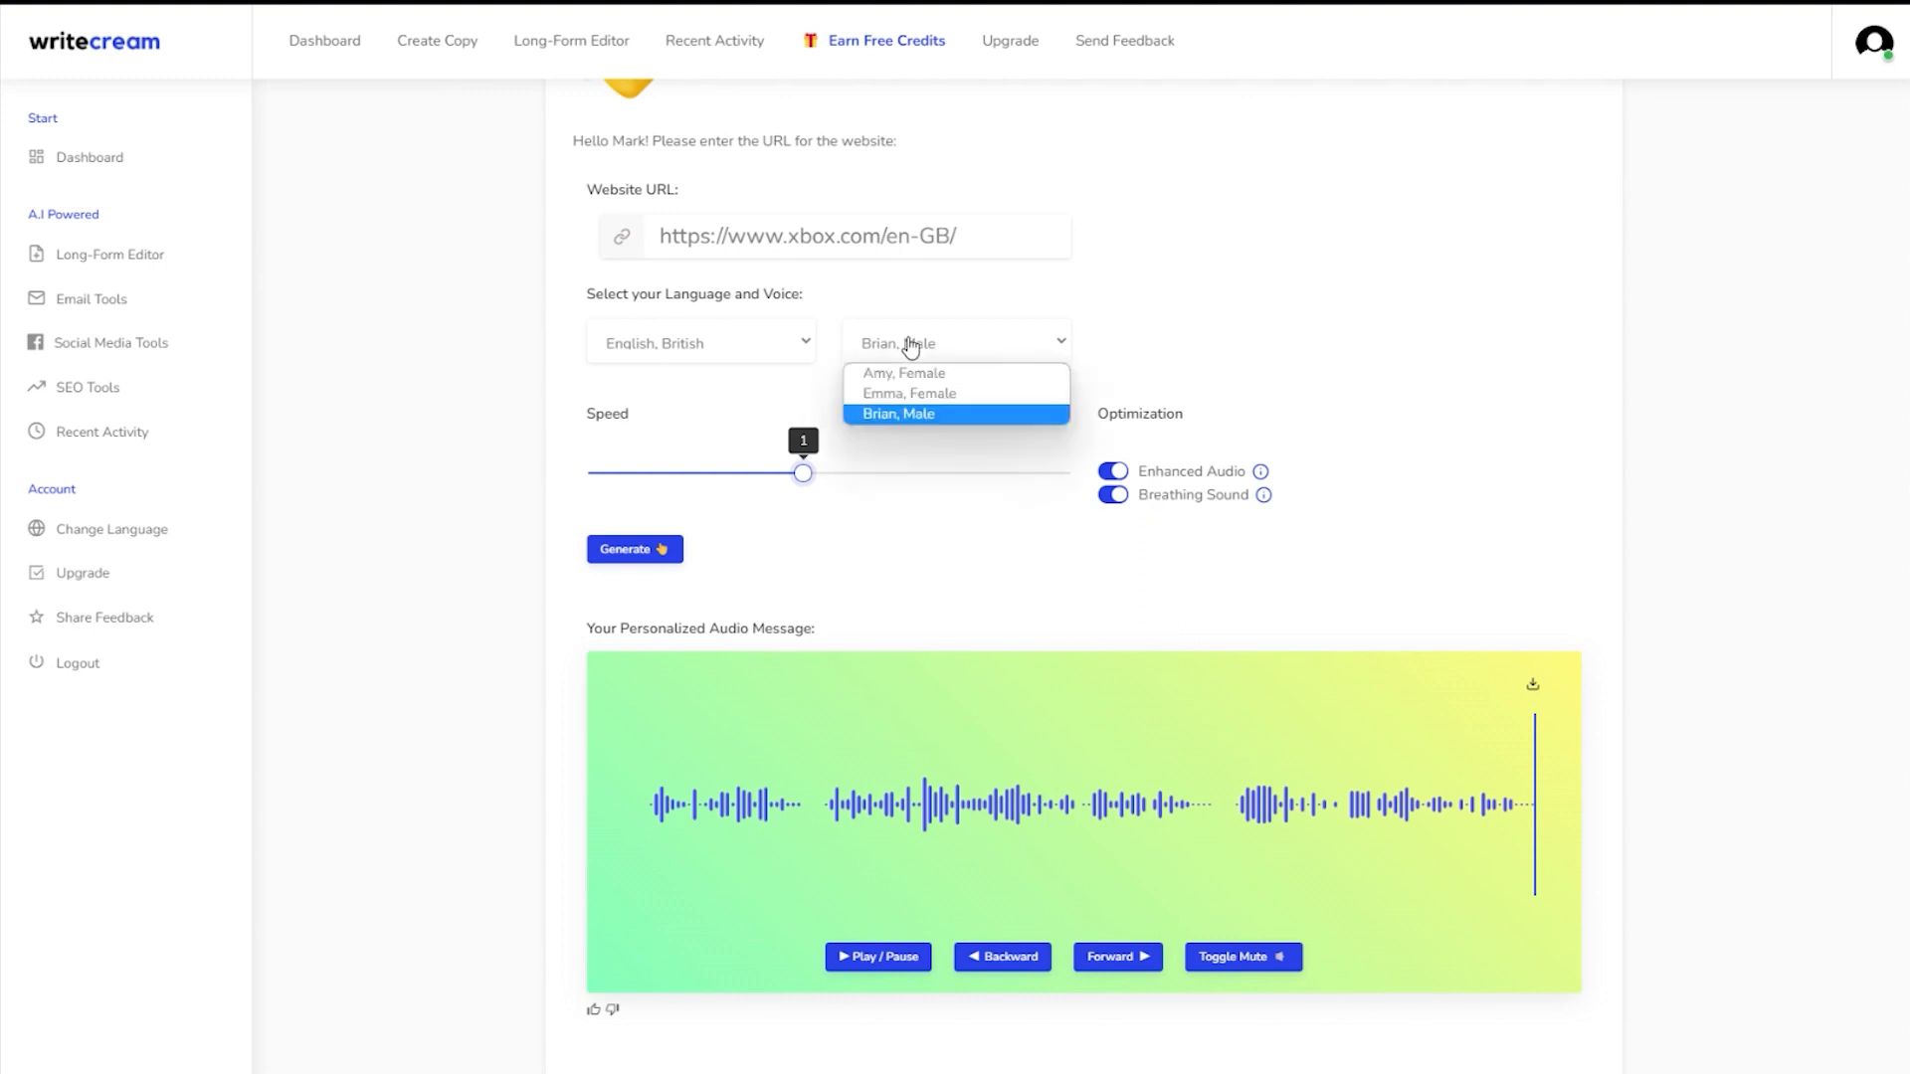
pyautogui.click(696, 343)
pyautogui.scroll(-3, 676, 492)
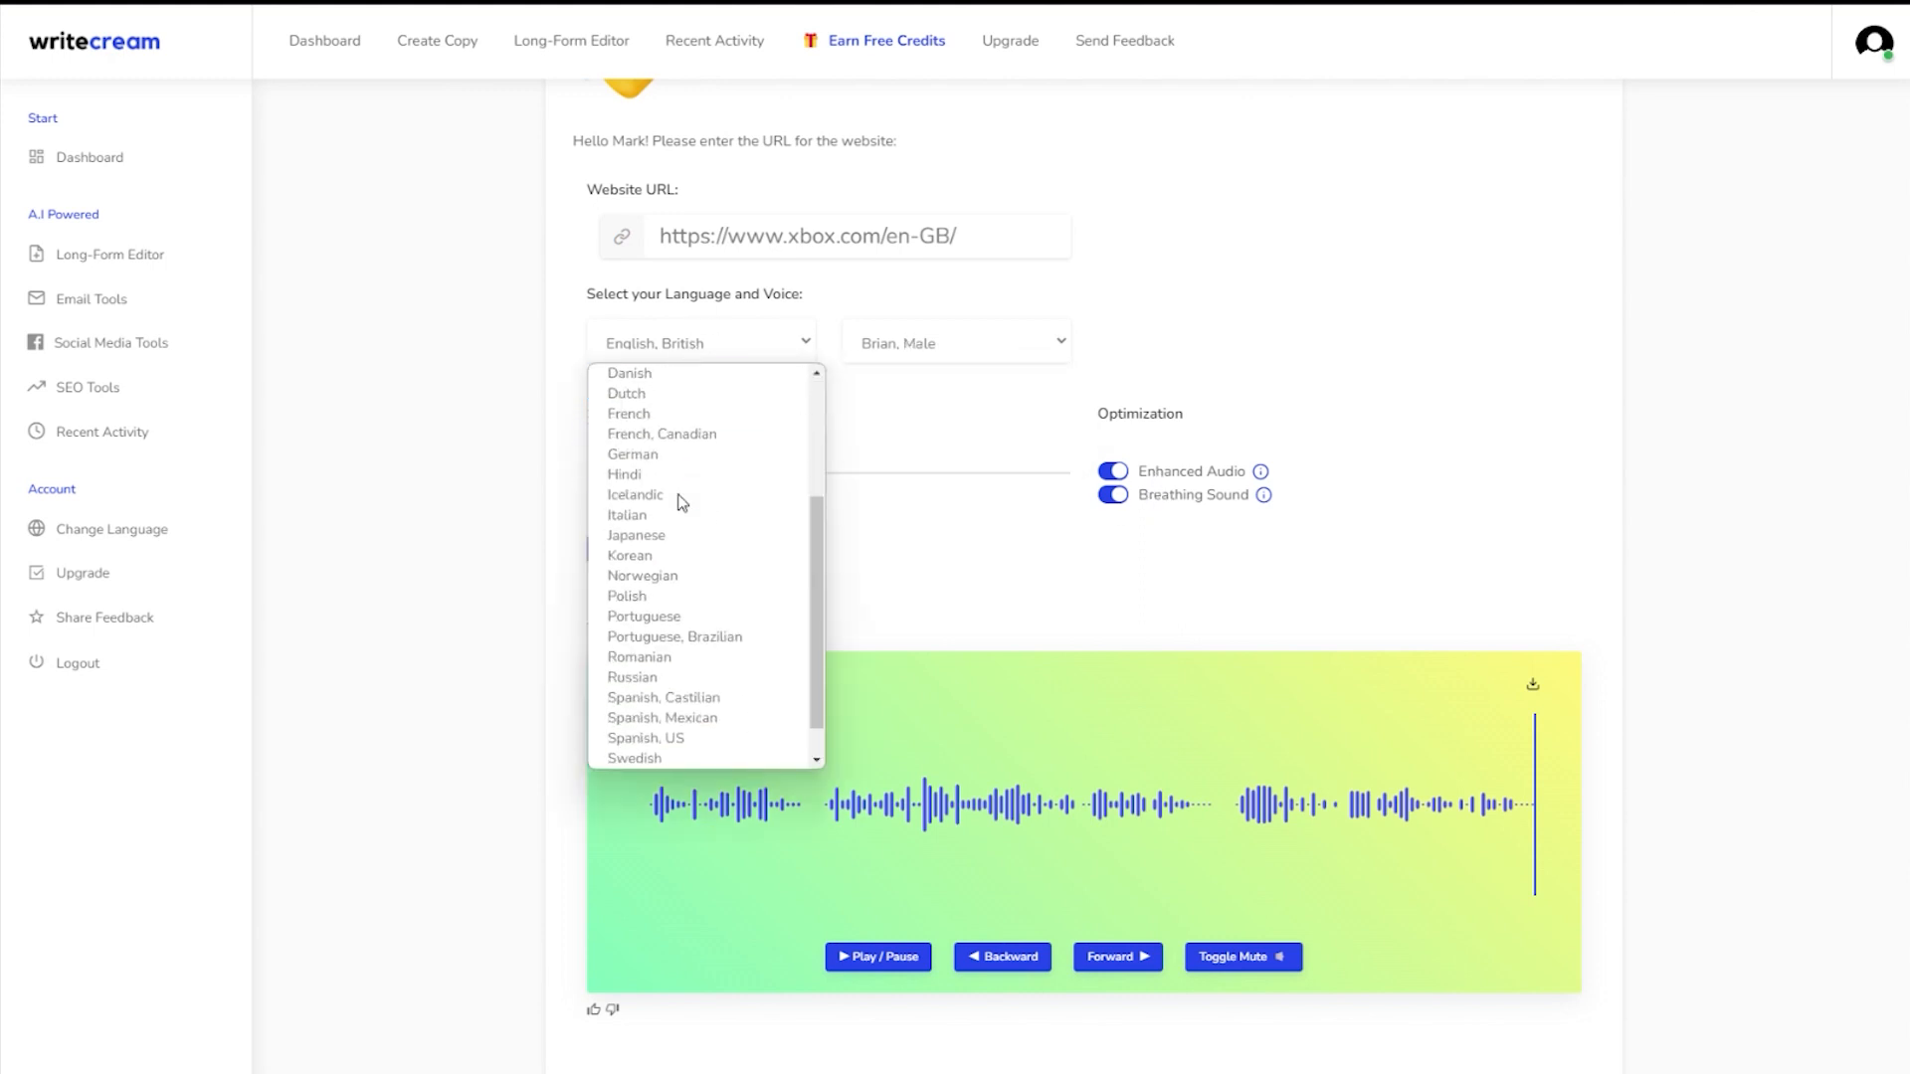
pyautogui.scroll(3, 708, 691)
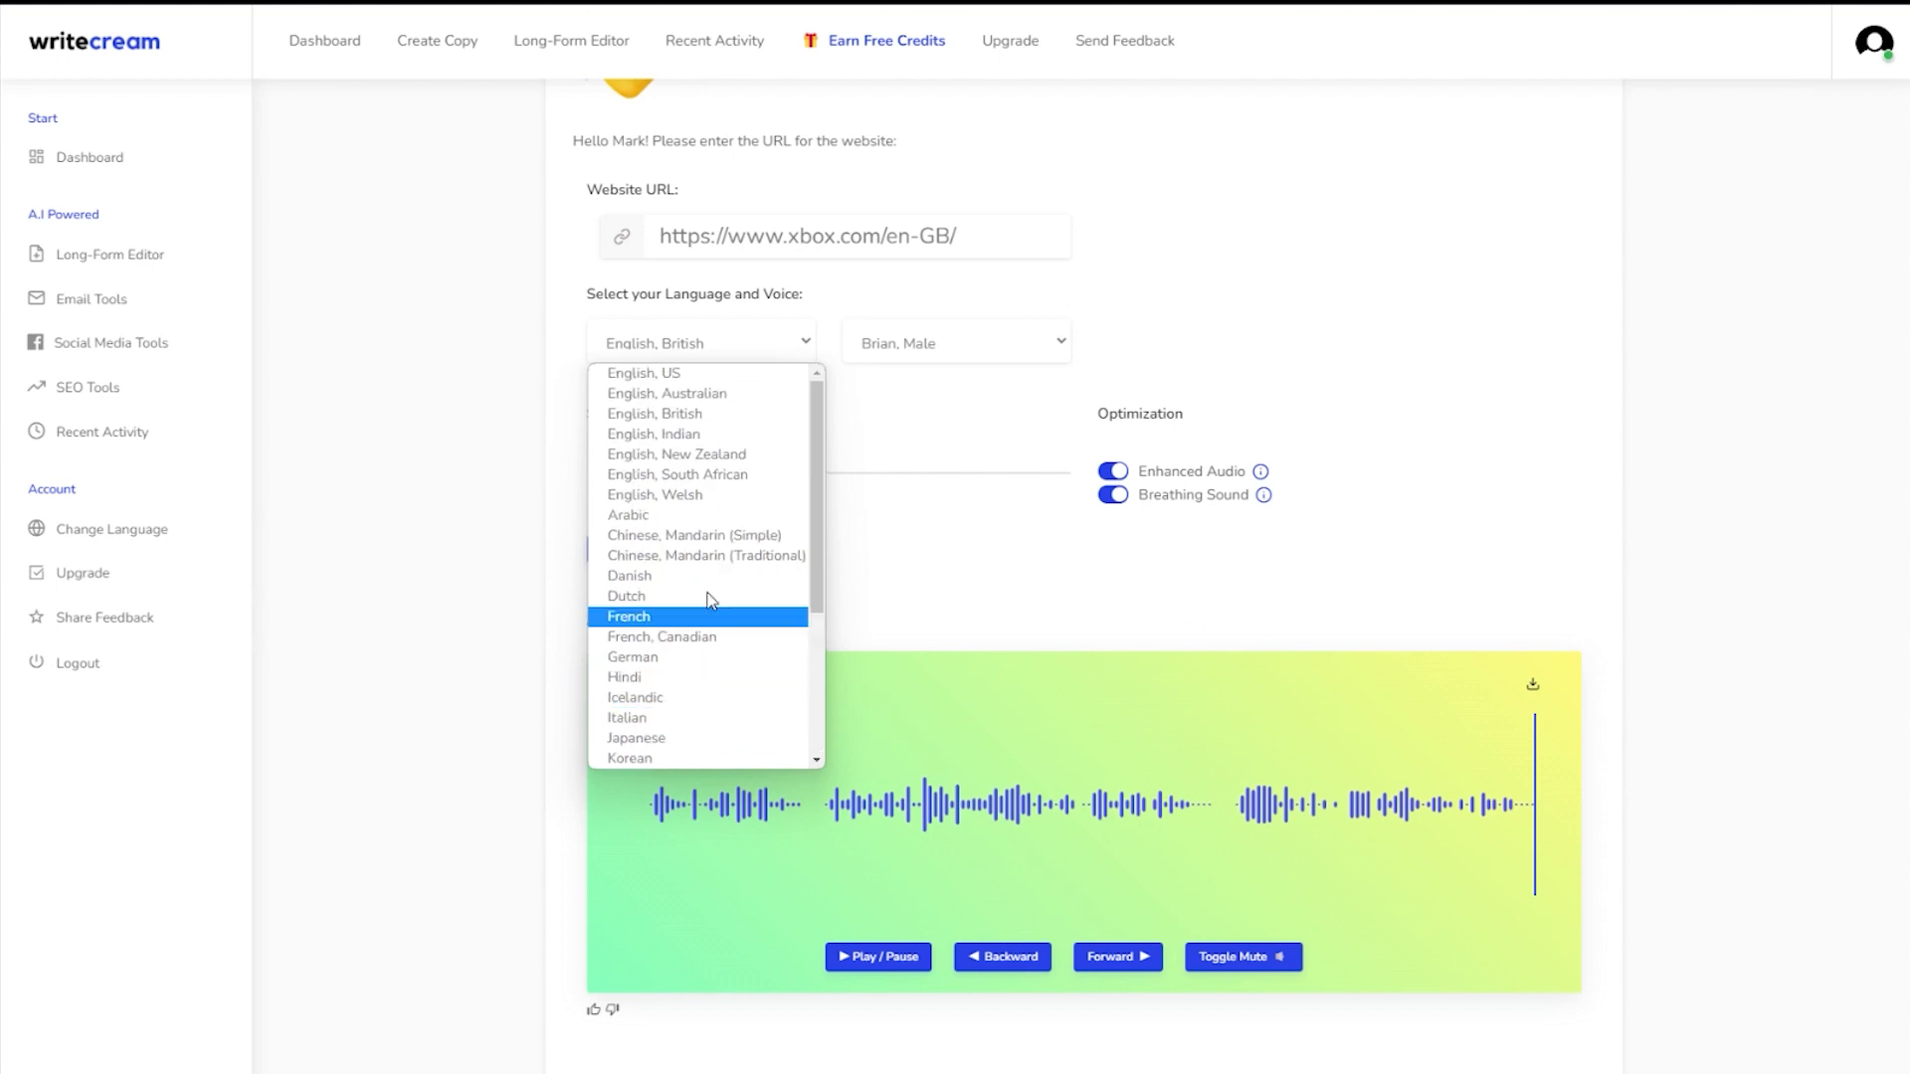
pyautogui.click(917, 346)
pyautogui.click(958, 602)
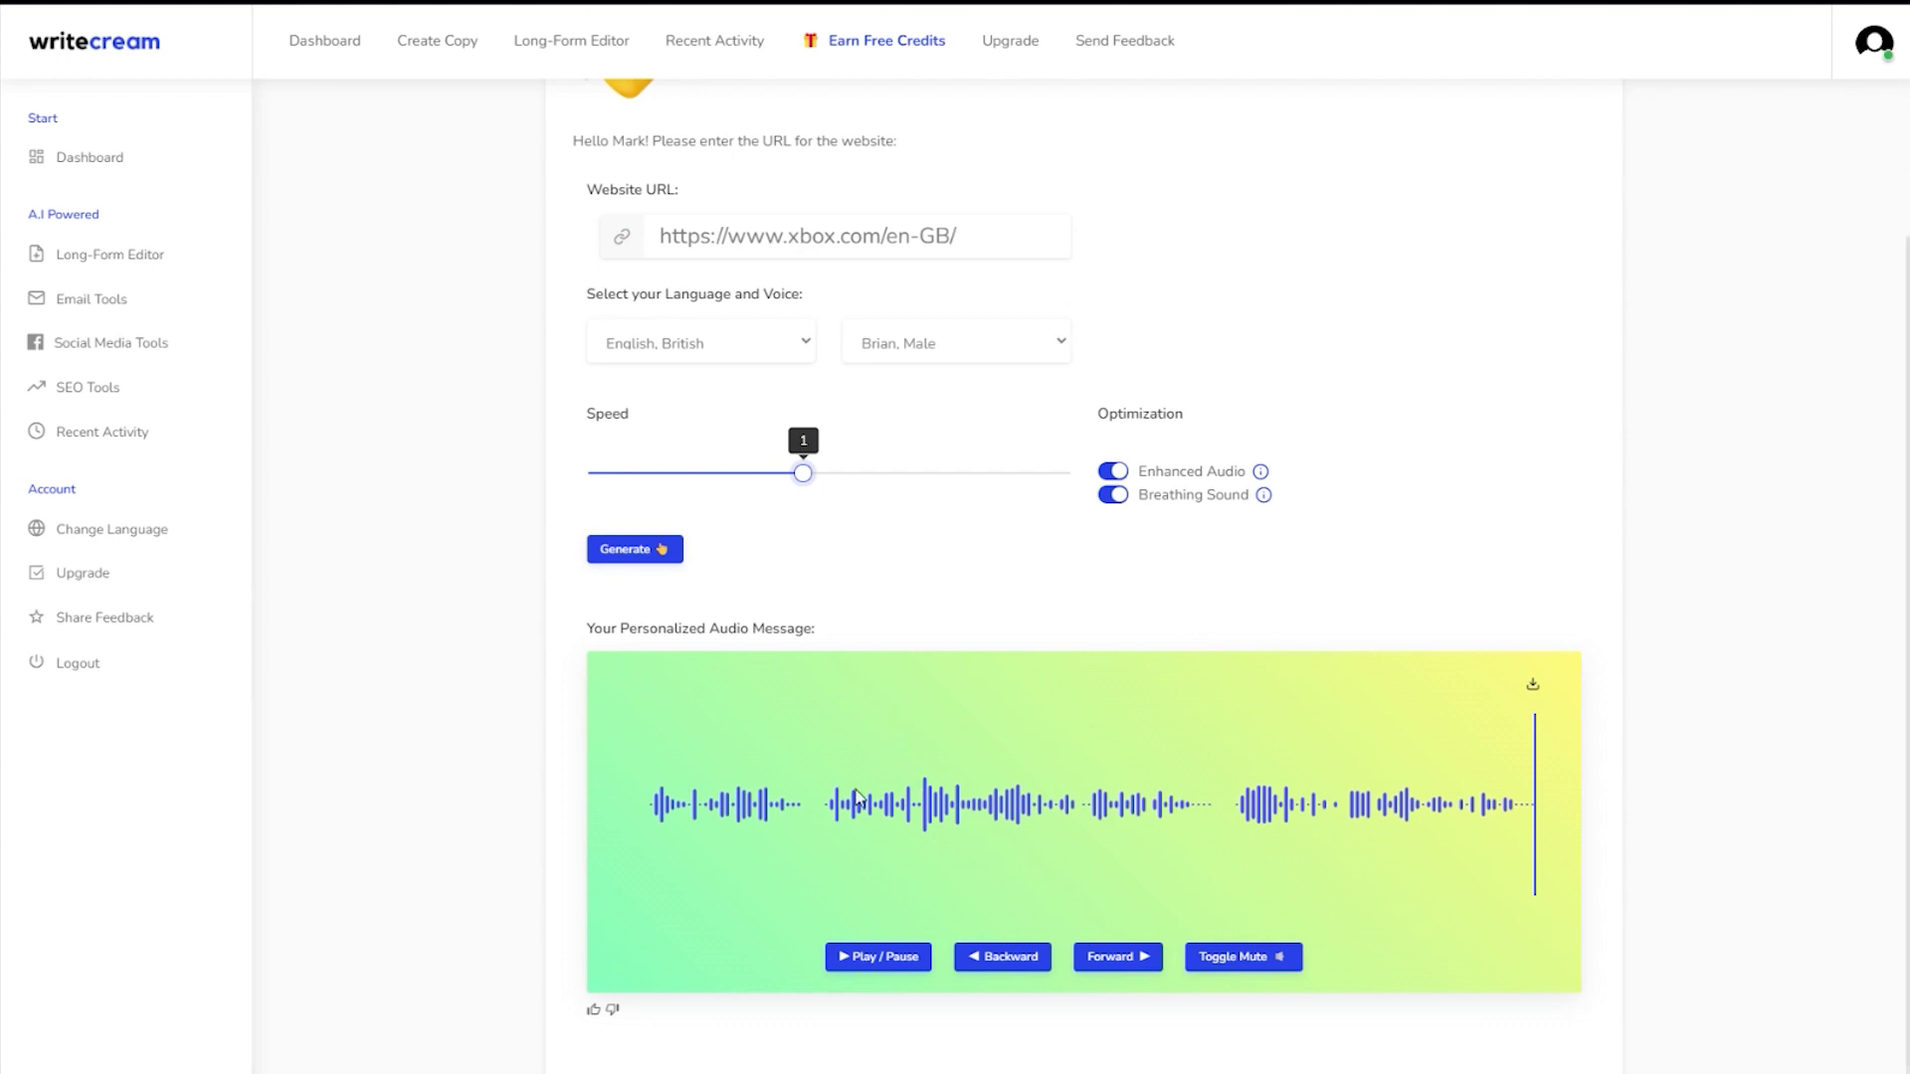
pyautogui.scroll(2, 1114, 520)
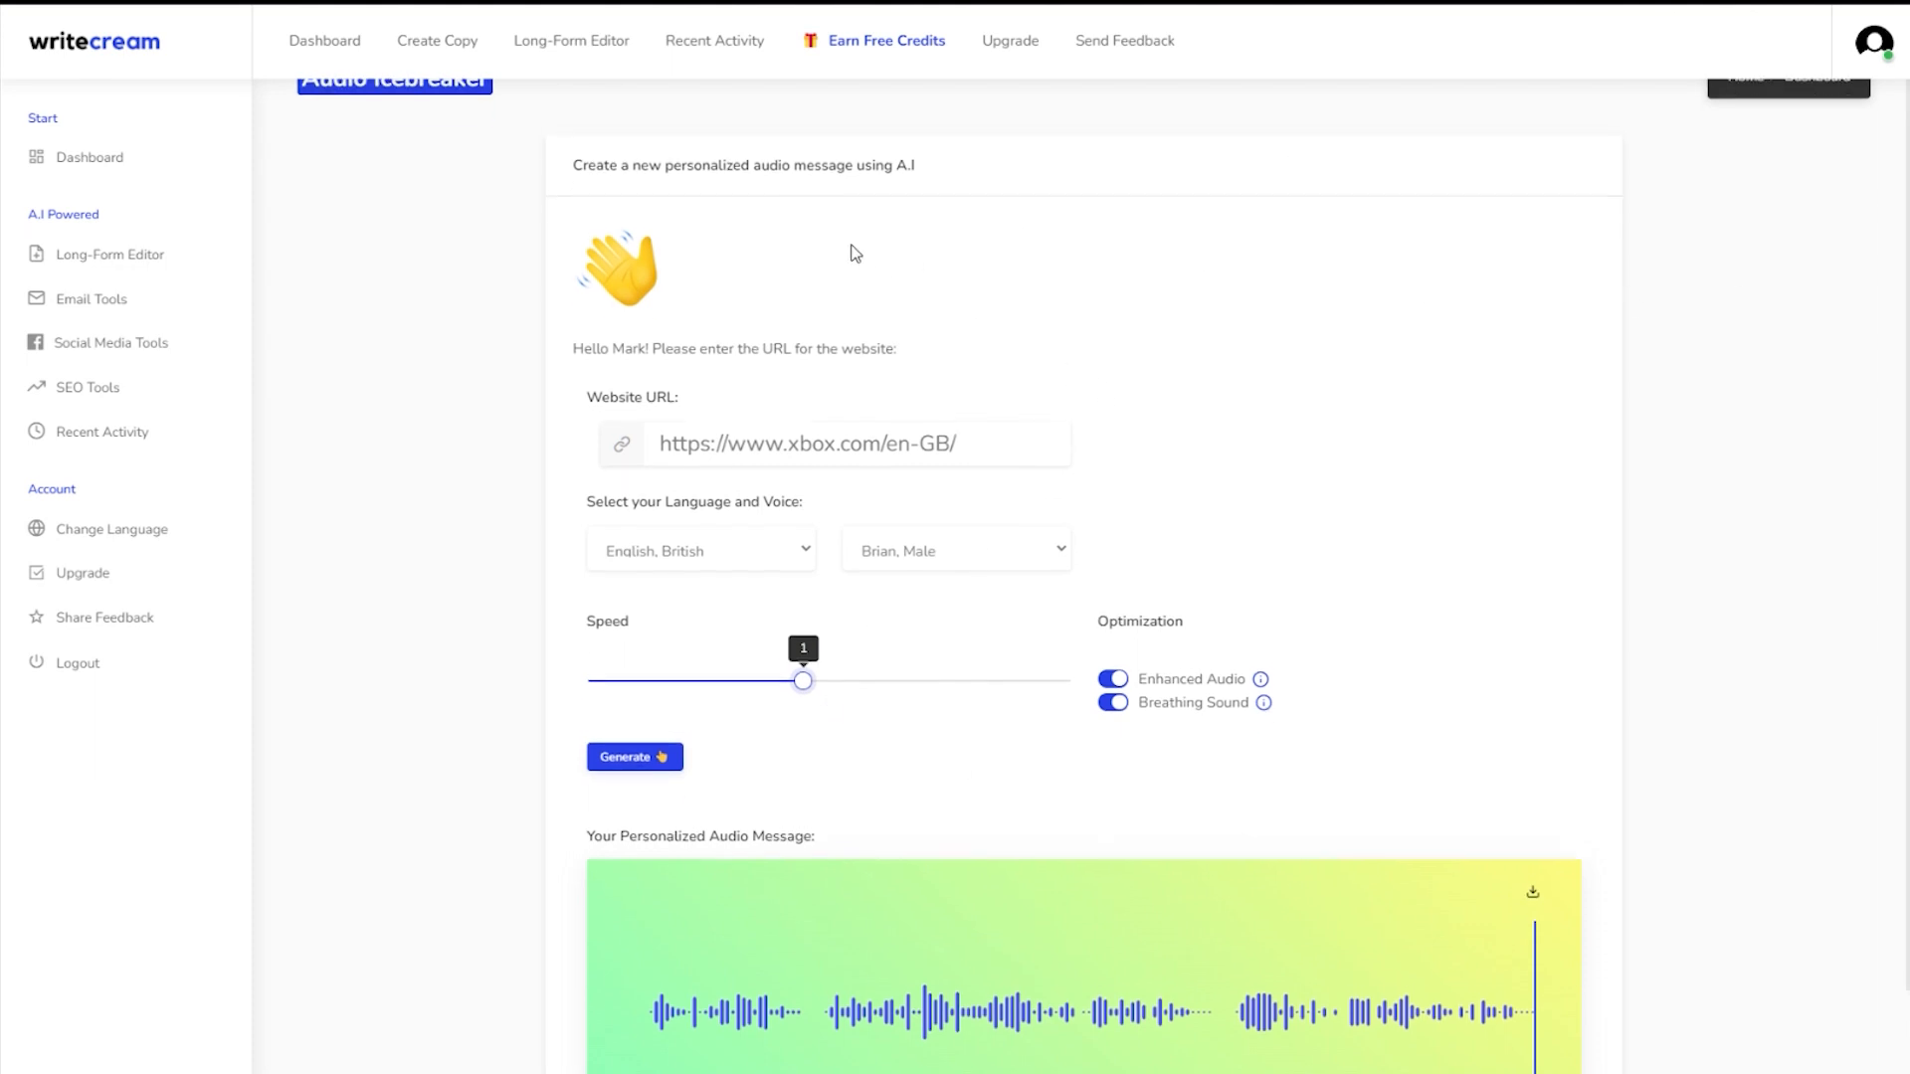
pyautogui.scroll(1, 838, 252)
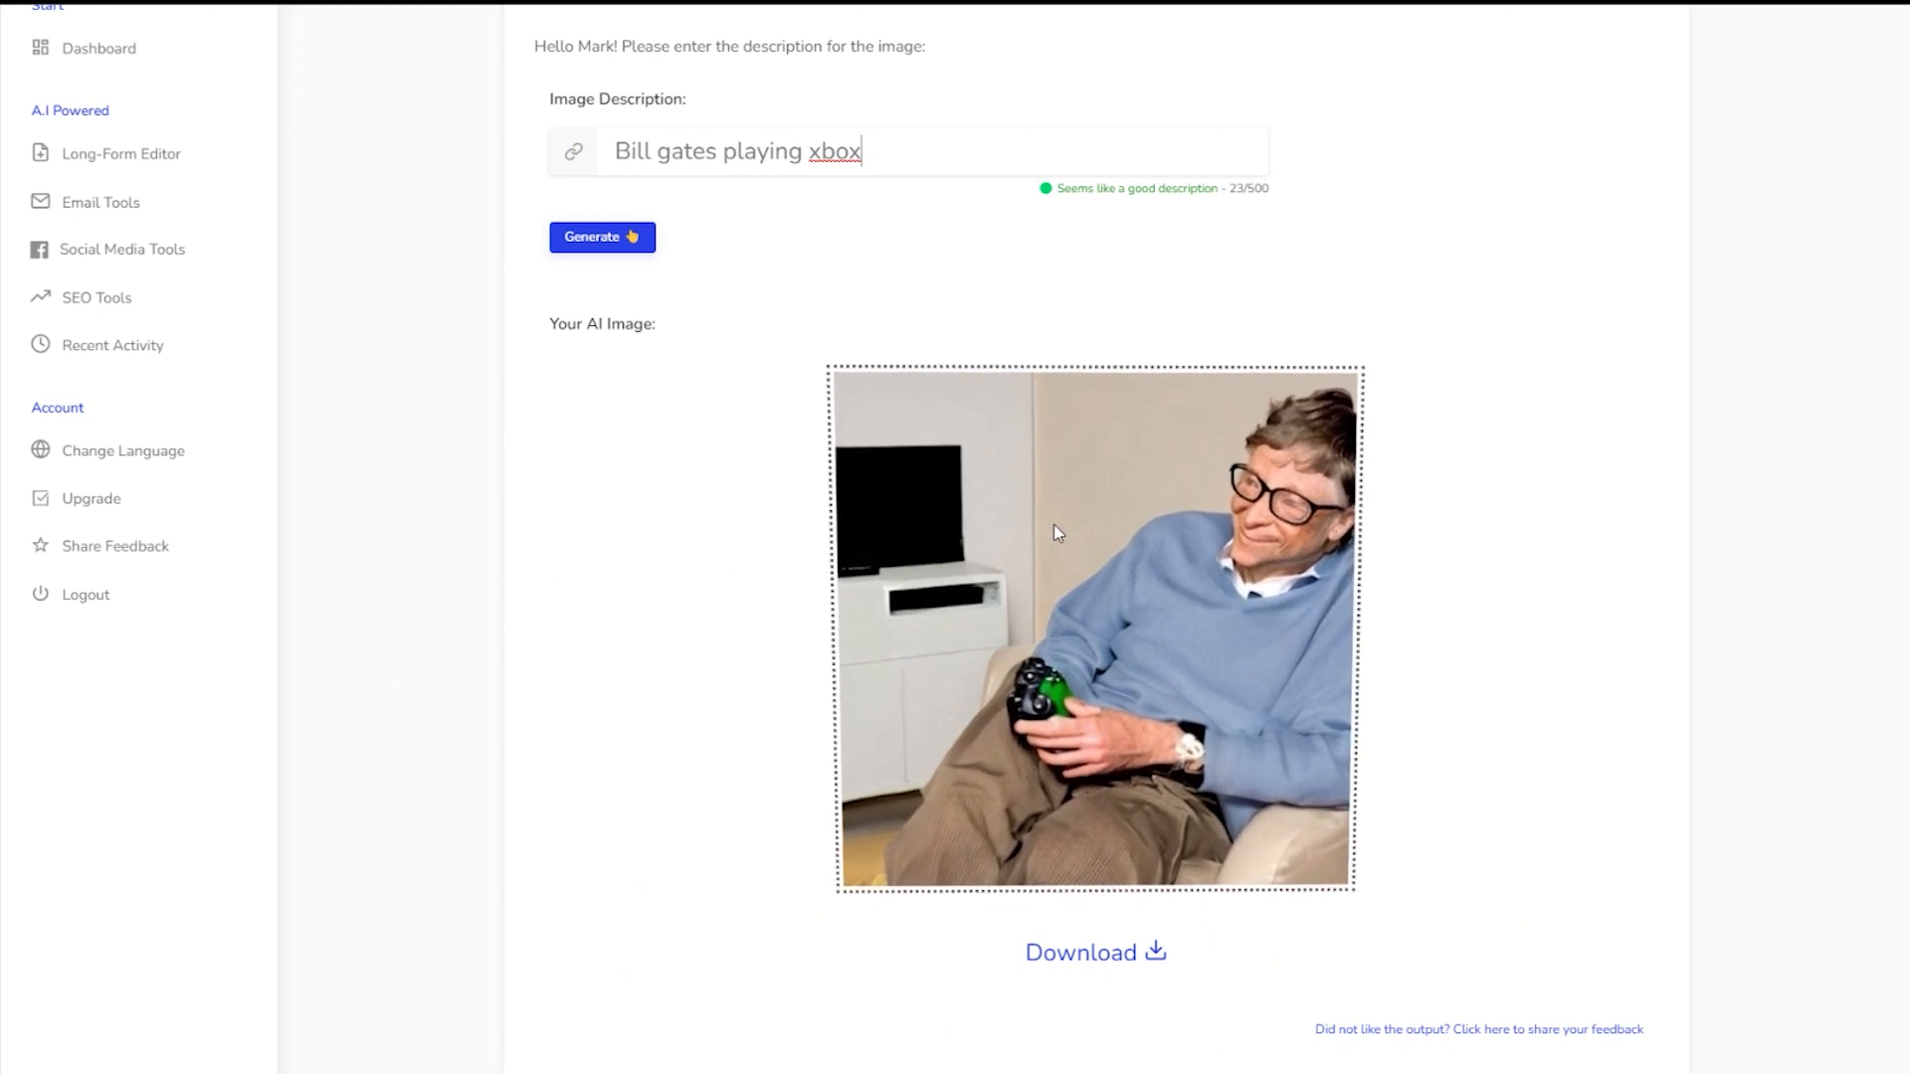
# - Review the AI image generated from the description "Bill gates playing xbox" and download it
pyautogui.scroll(2, 1055, 525)
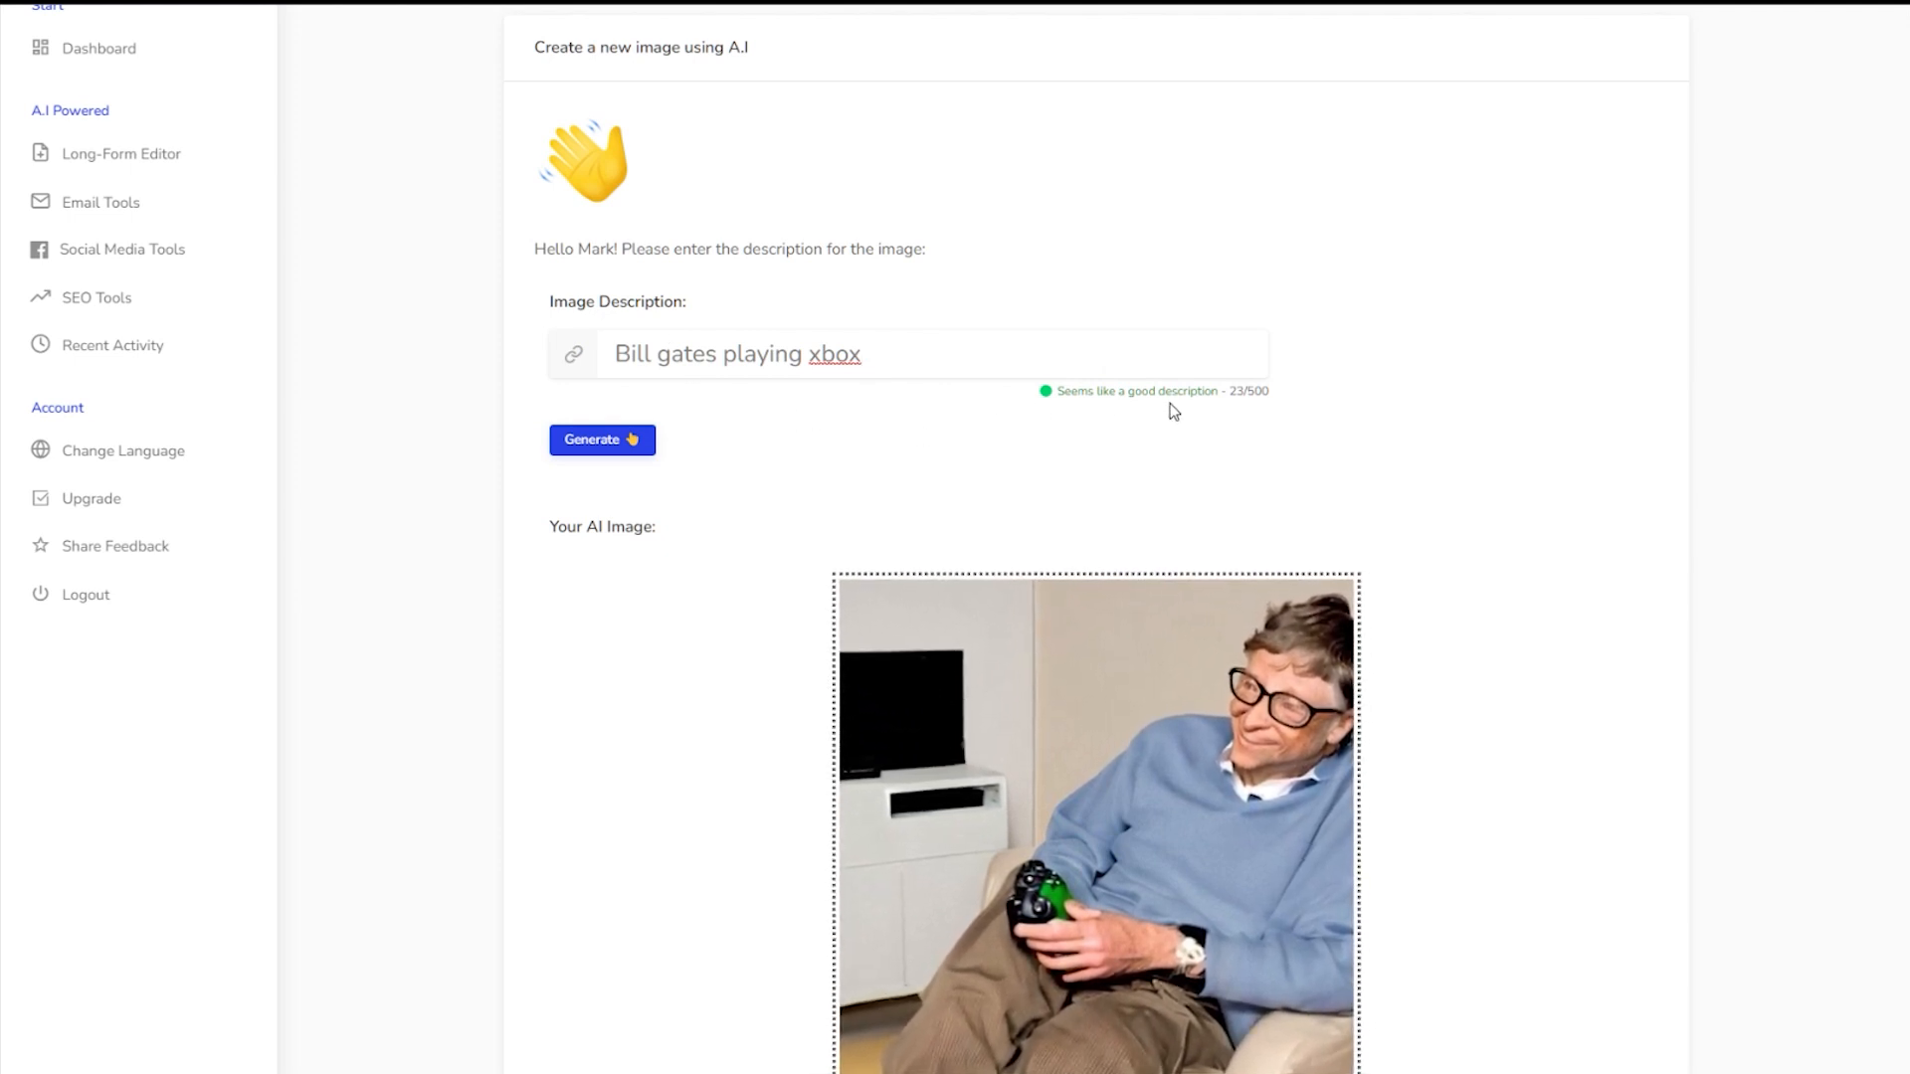
pyautogui.click(1116, 335)
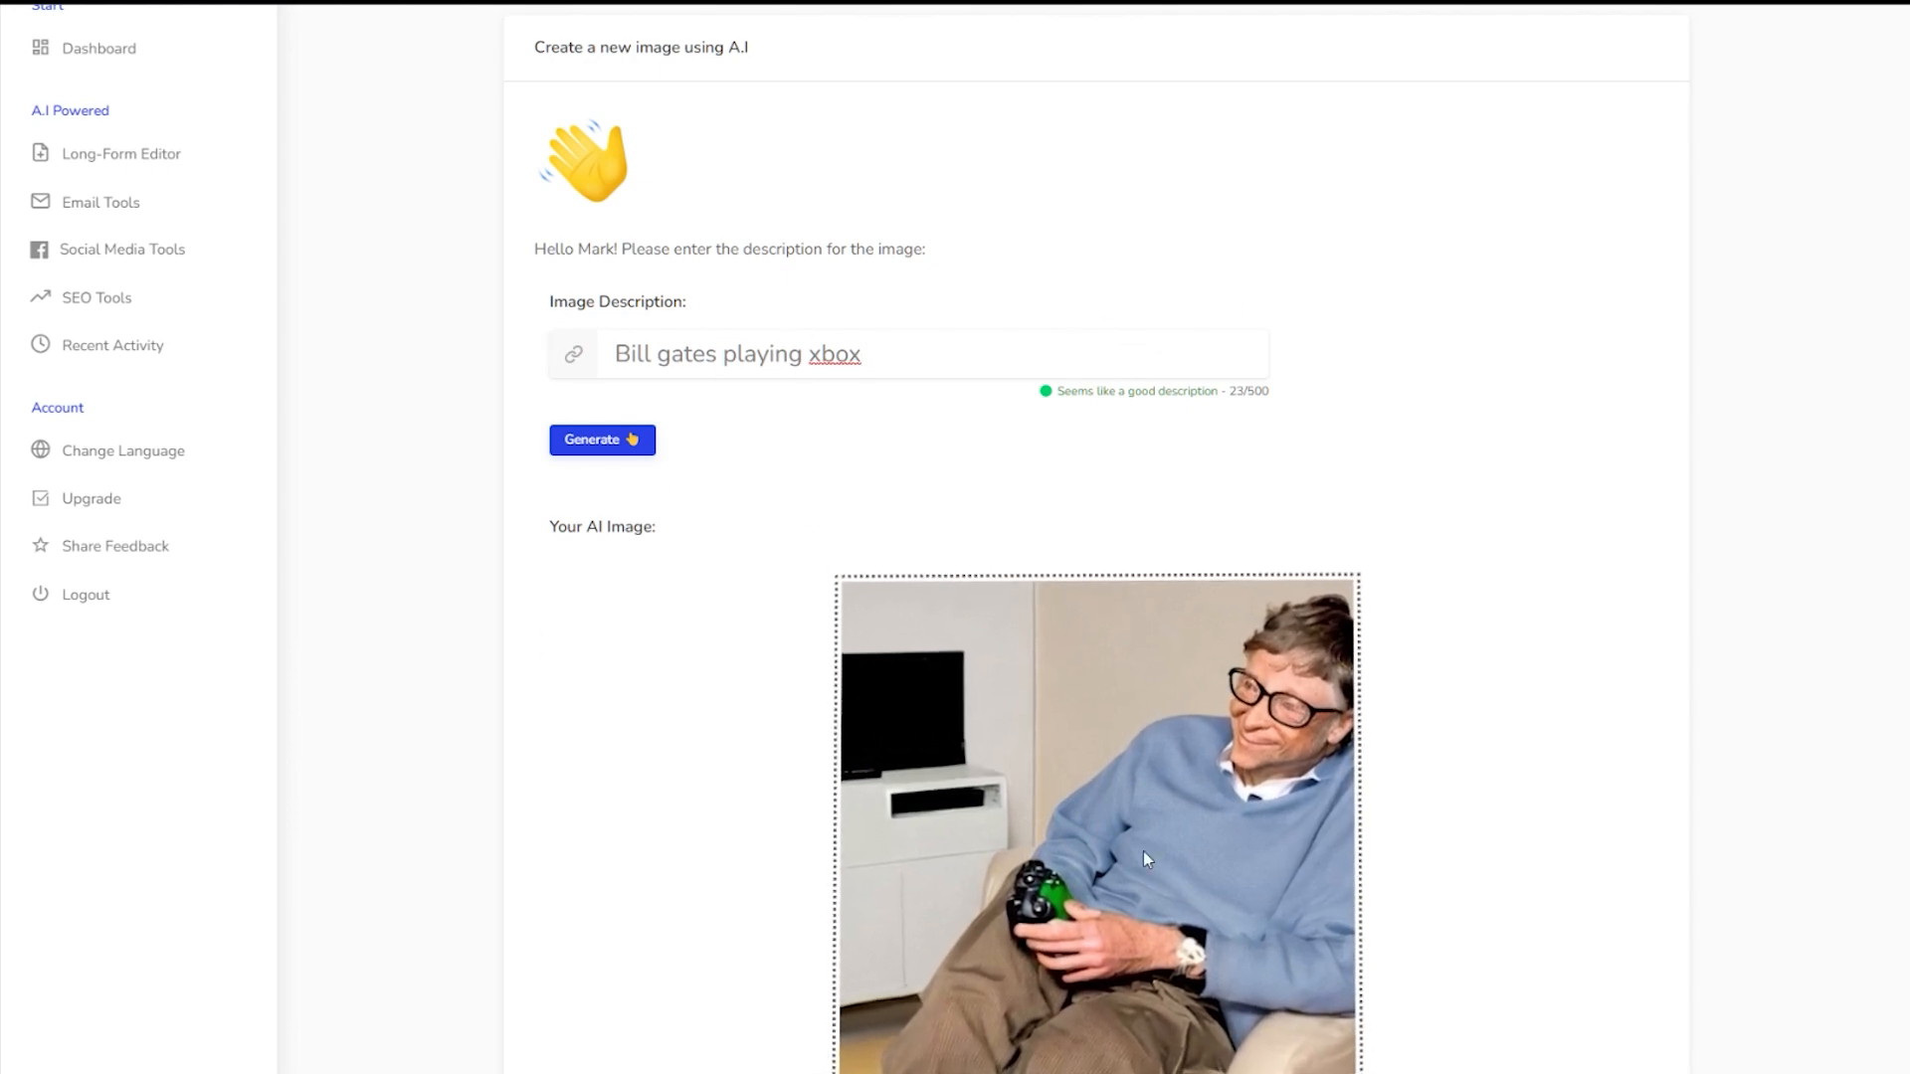
pyautogui.scroll(-1, 1112, 838)
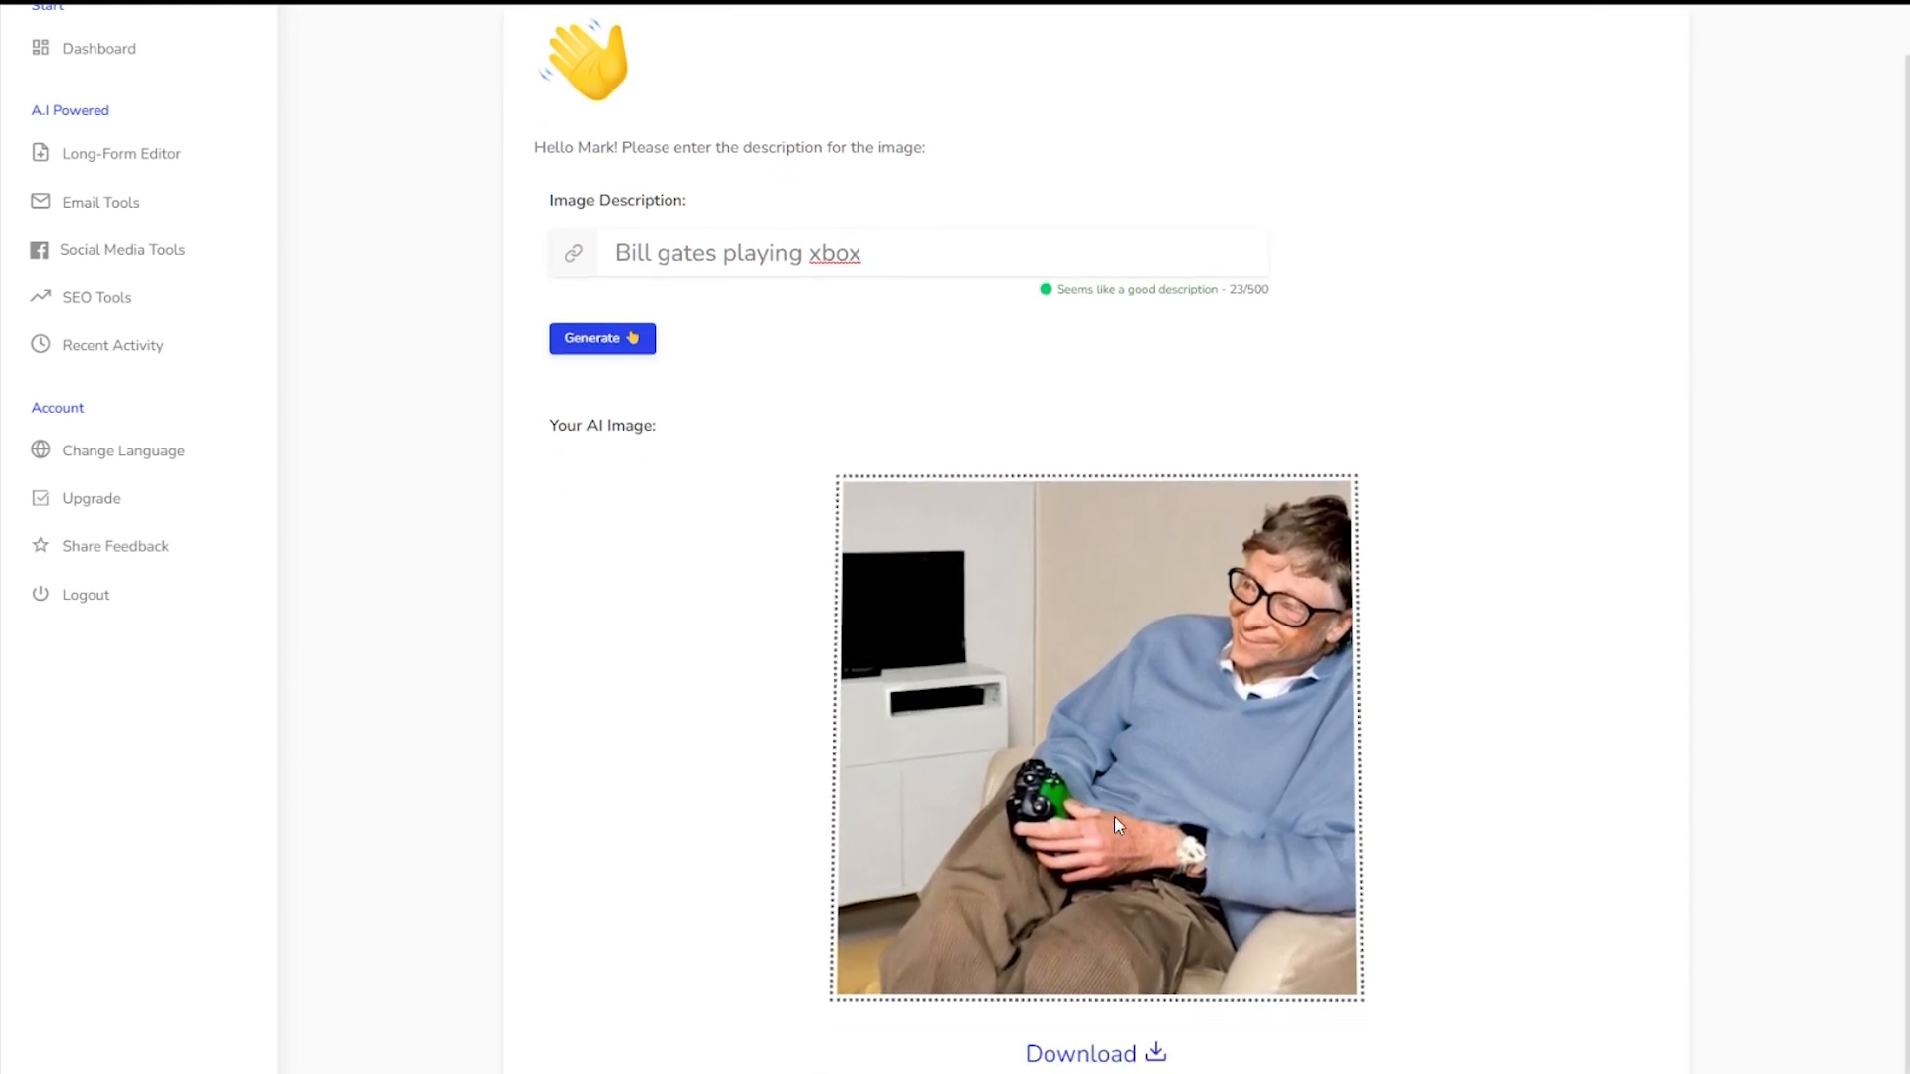
pyautogui.click(1057, 1054)
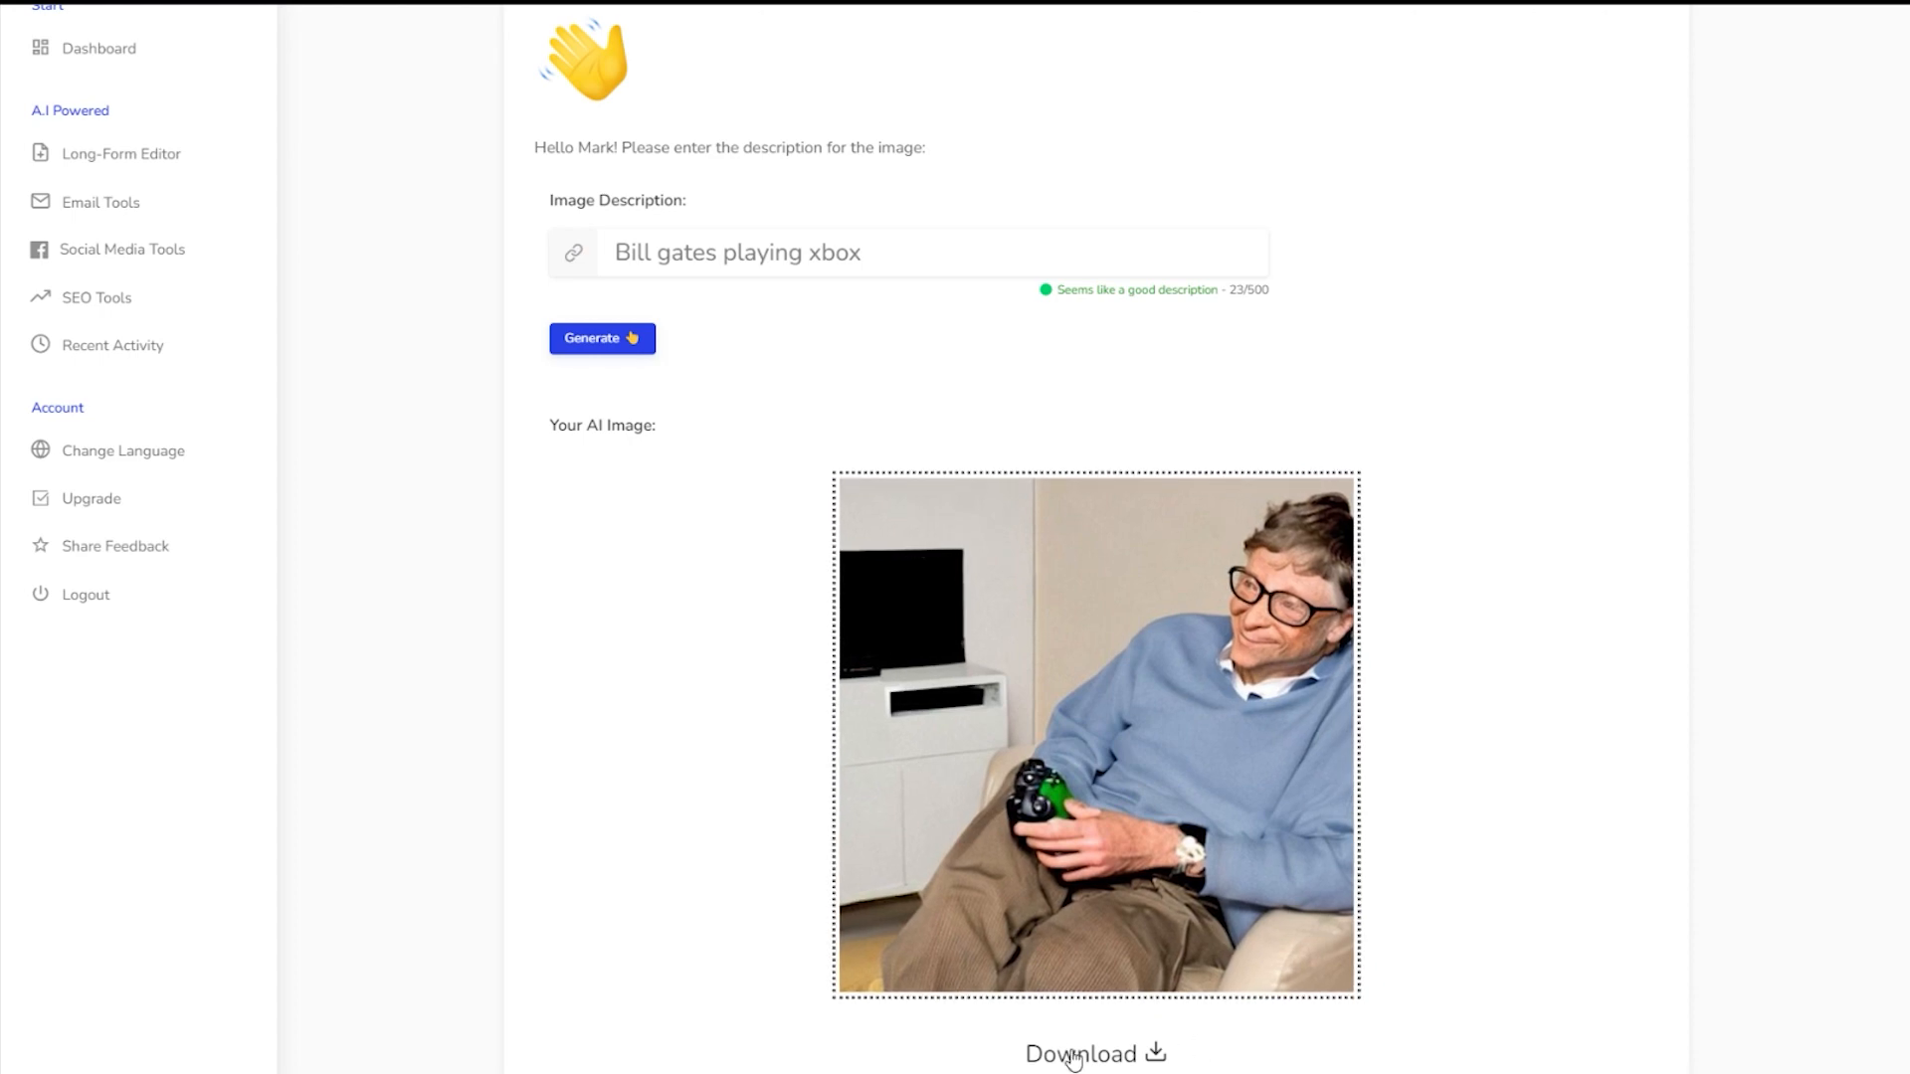
pyautogui.scroll(1, 1072, 1057)
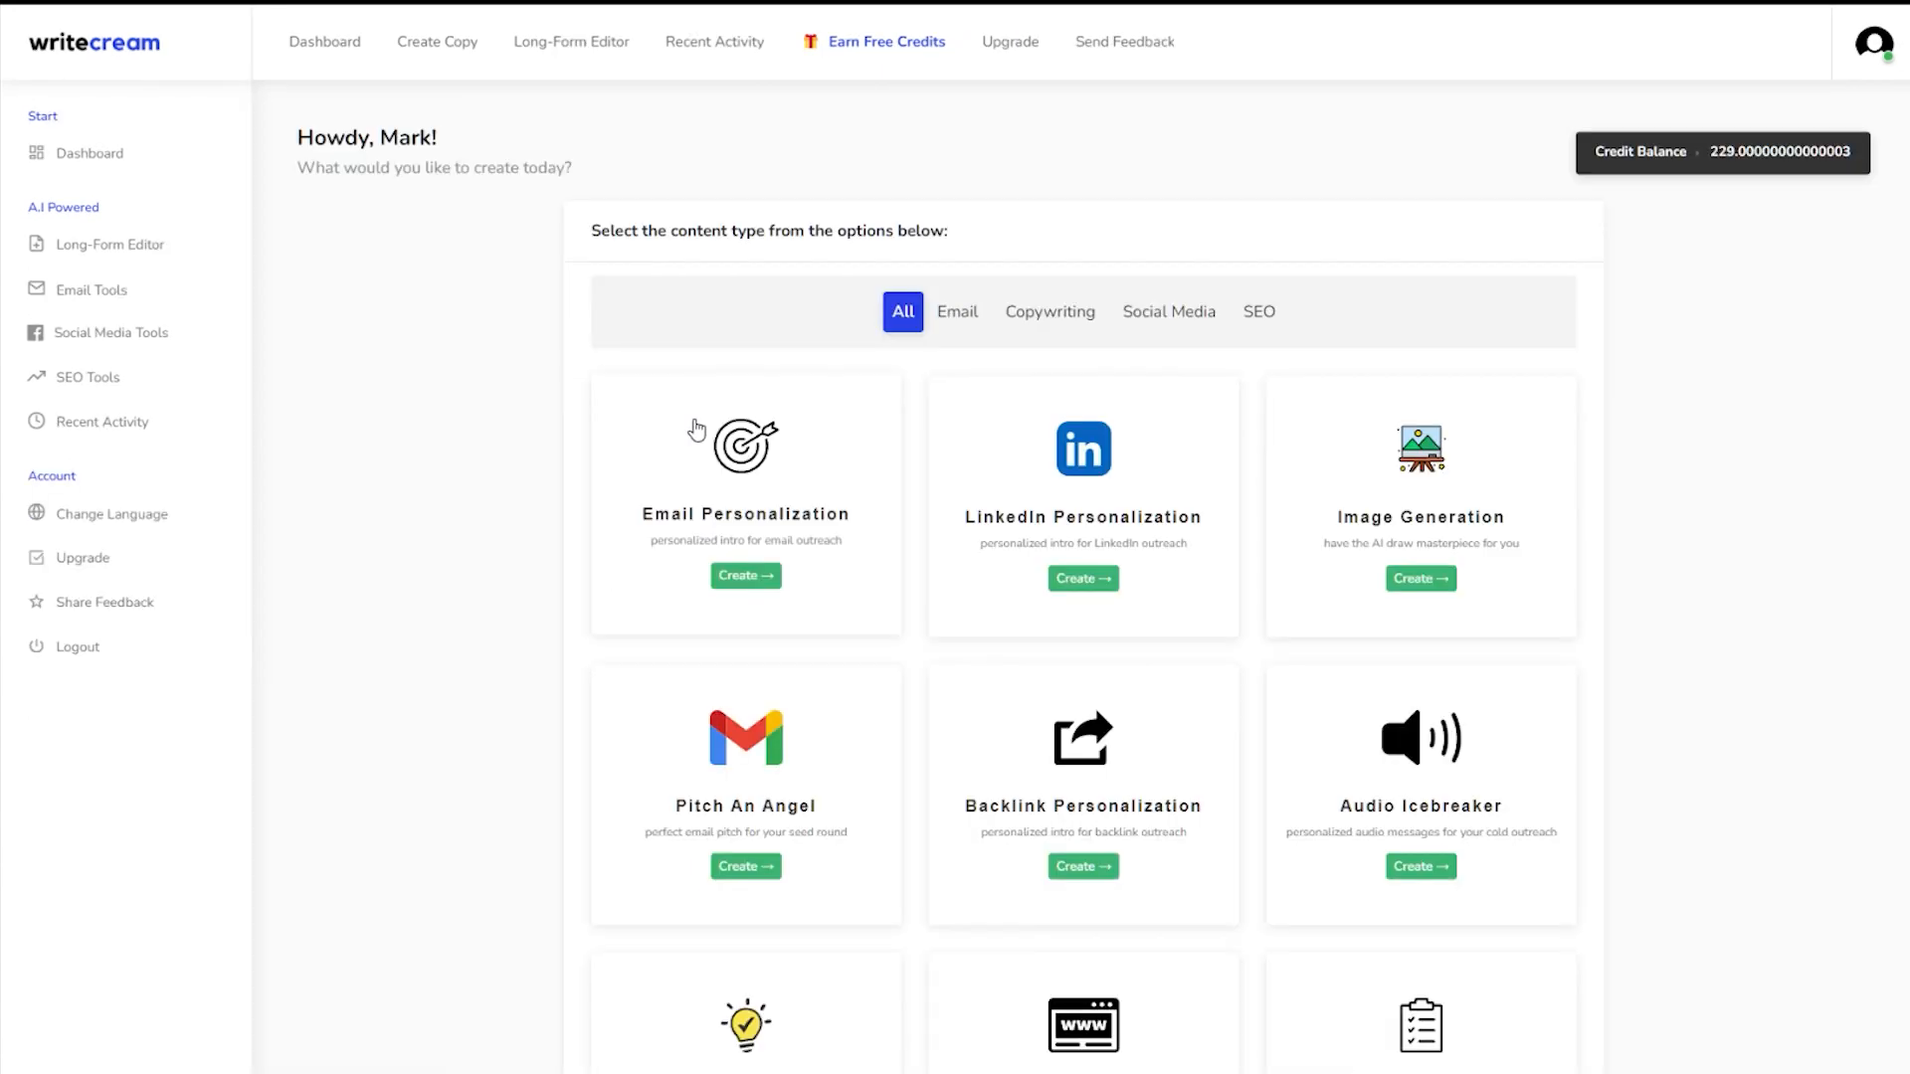
# - Look through the dashboard's catalogue of content types, from blog ideas and ad copy to article and review generators
pyautogui.scroll(-4, 701, 428)
pyautogui.scroll(-2, 697, 431)
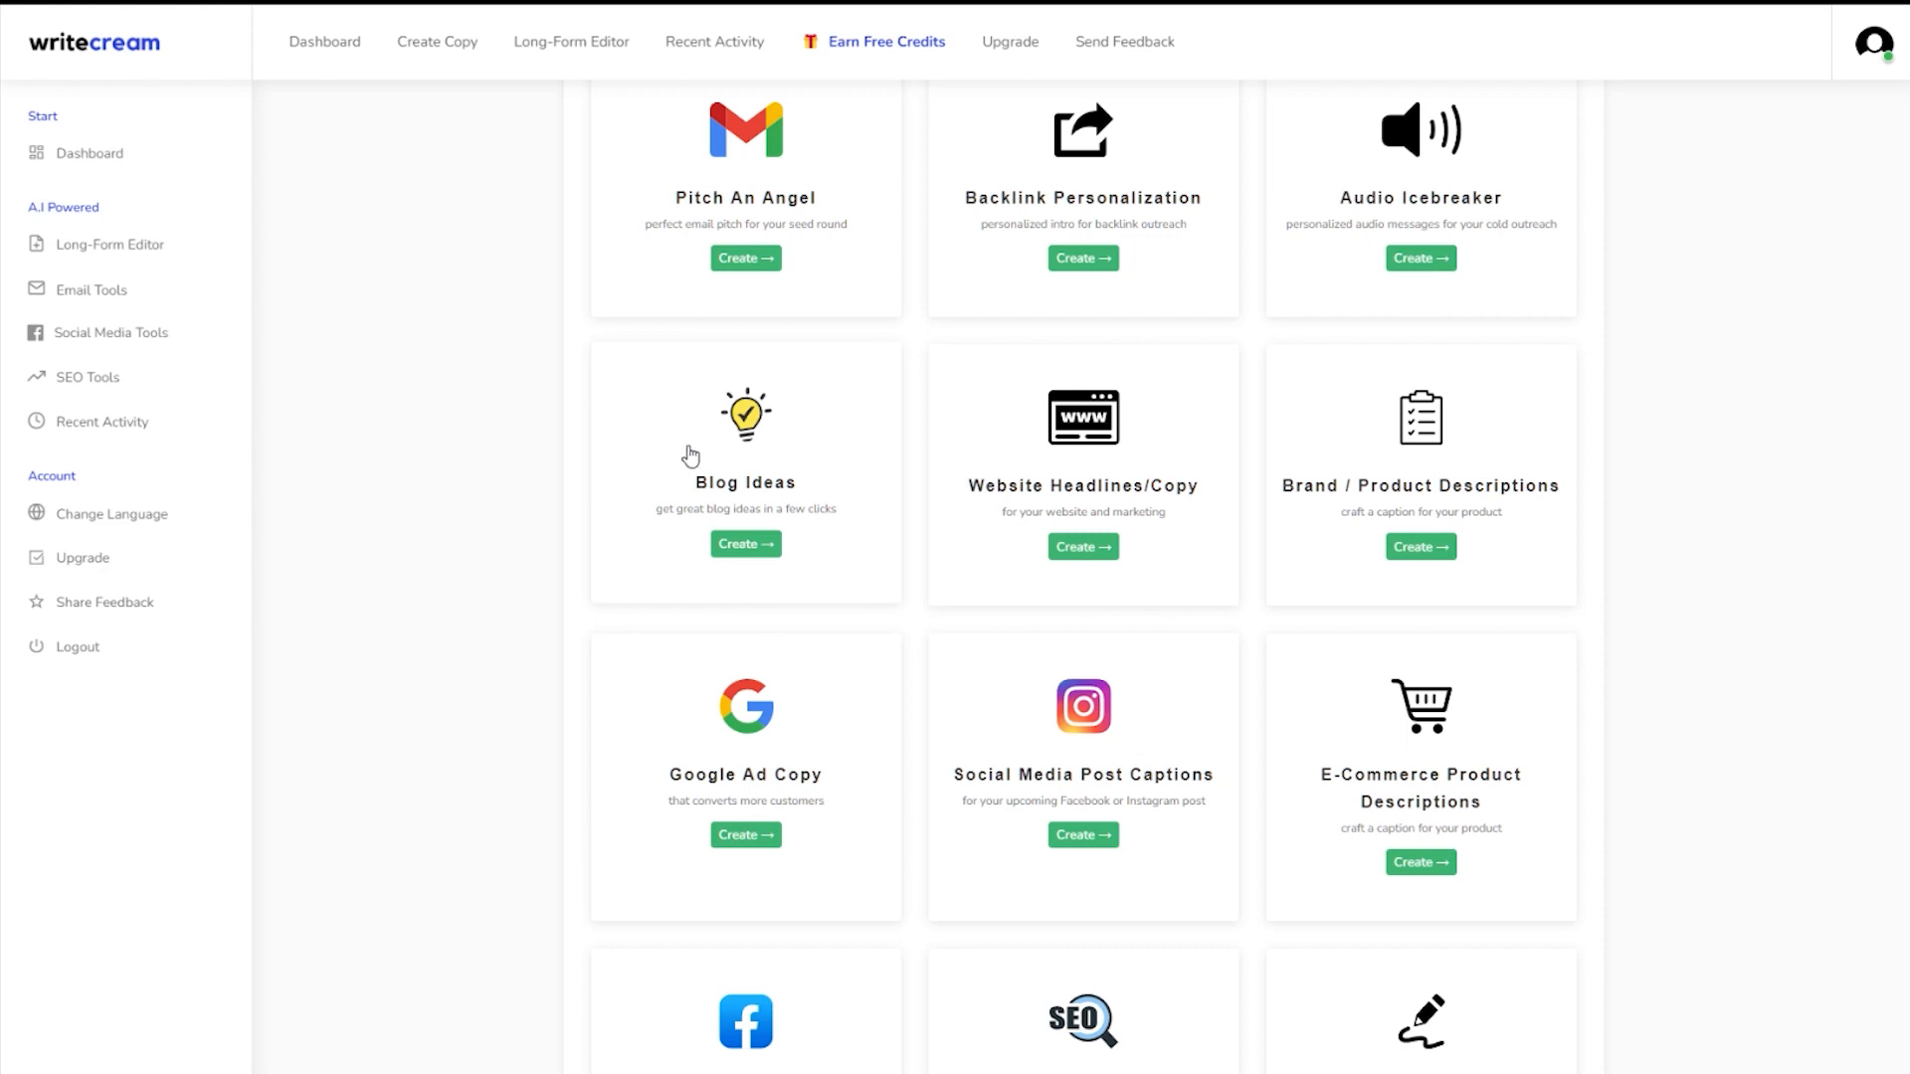
pyautogui.scroll(-1, 688, 455)
pyautogui.scroll(-1, 686, 455)
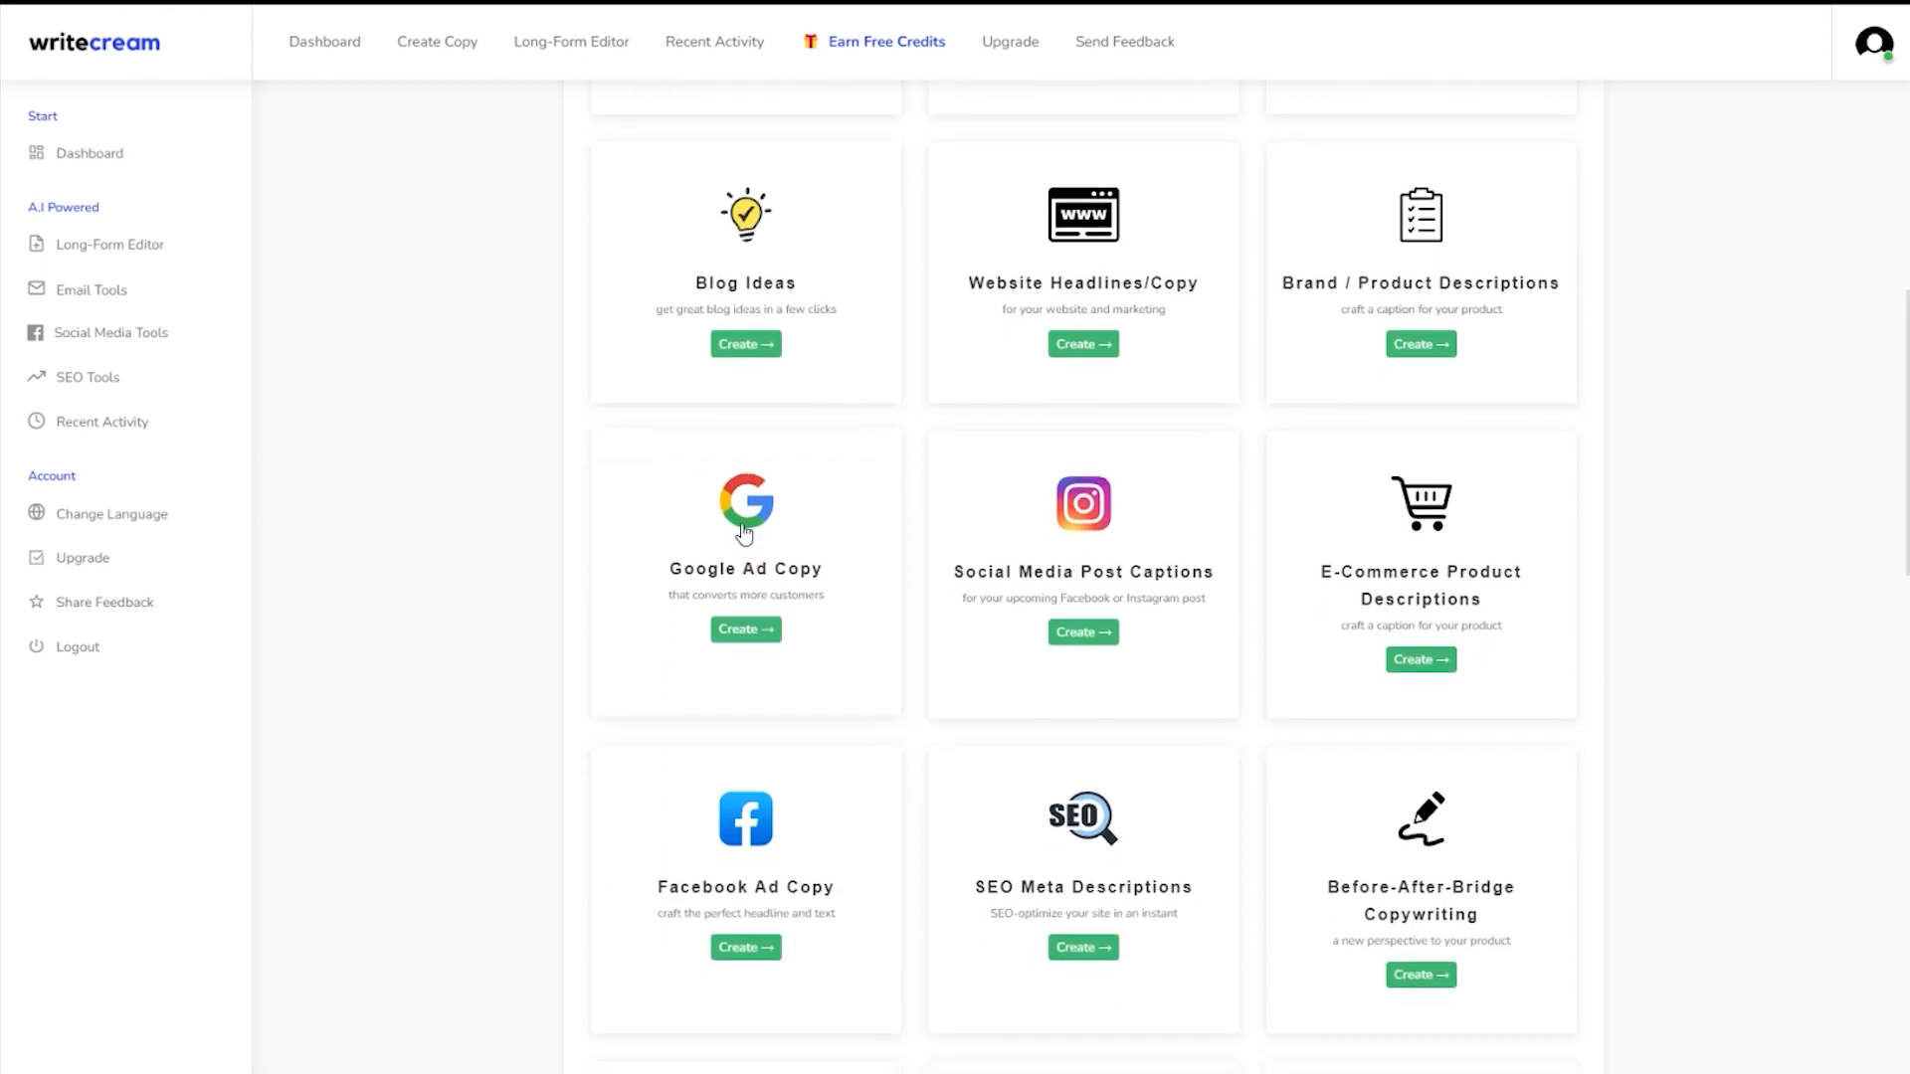
pyautogui.scroll(-1, 868, 548)
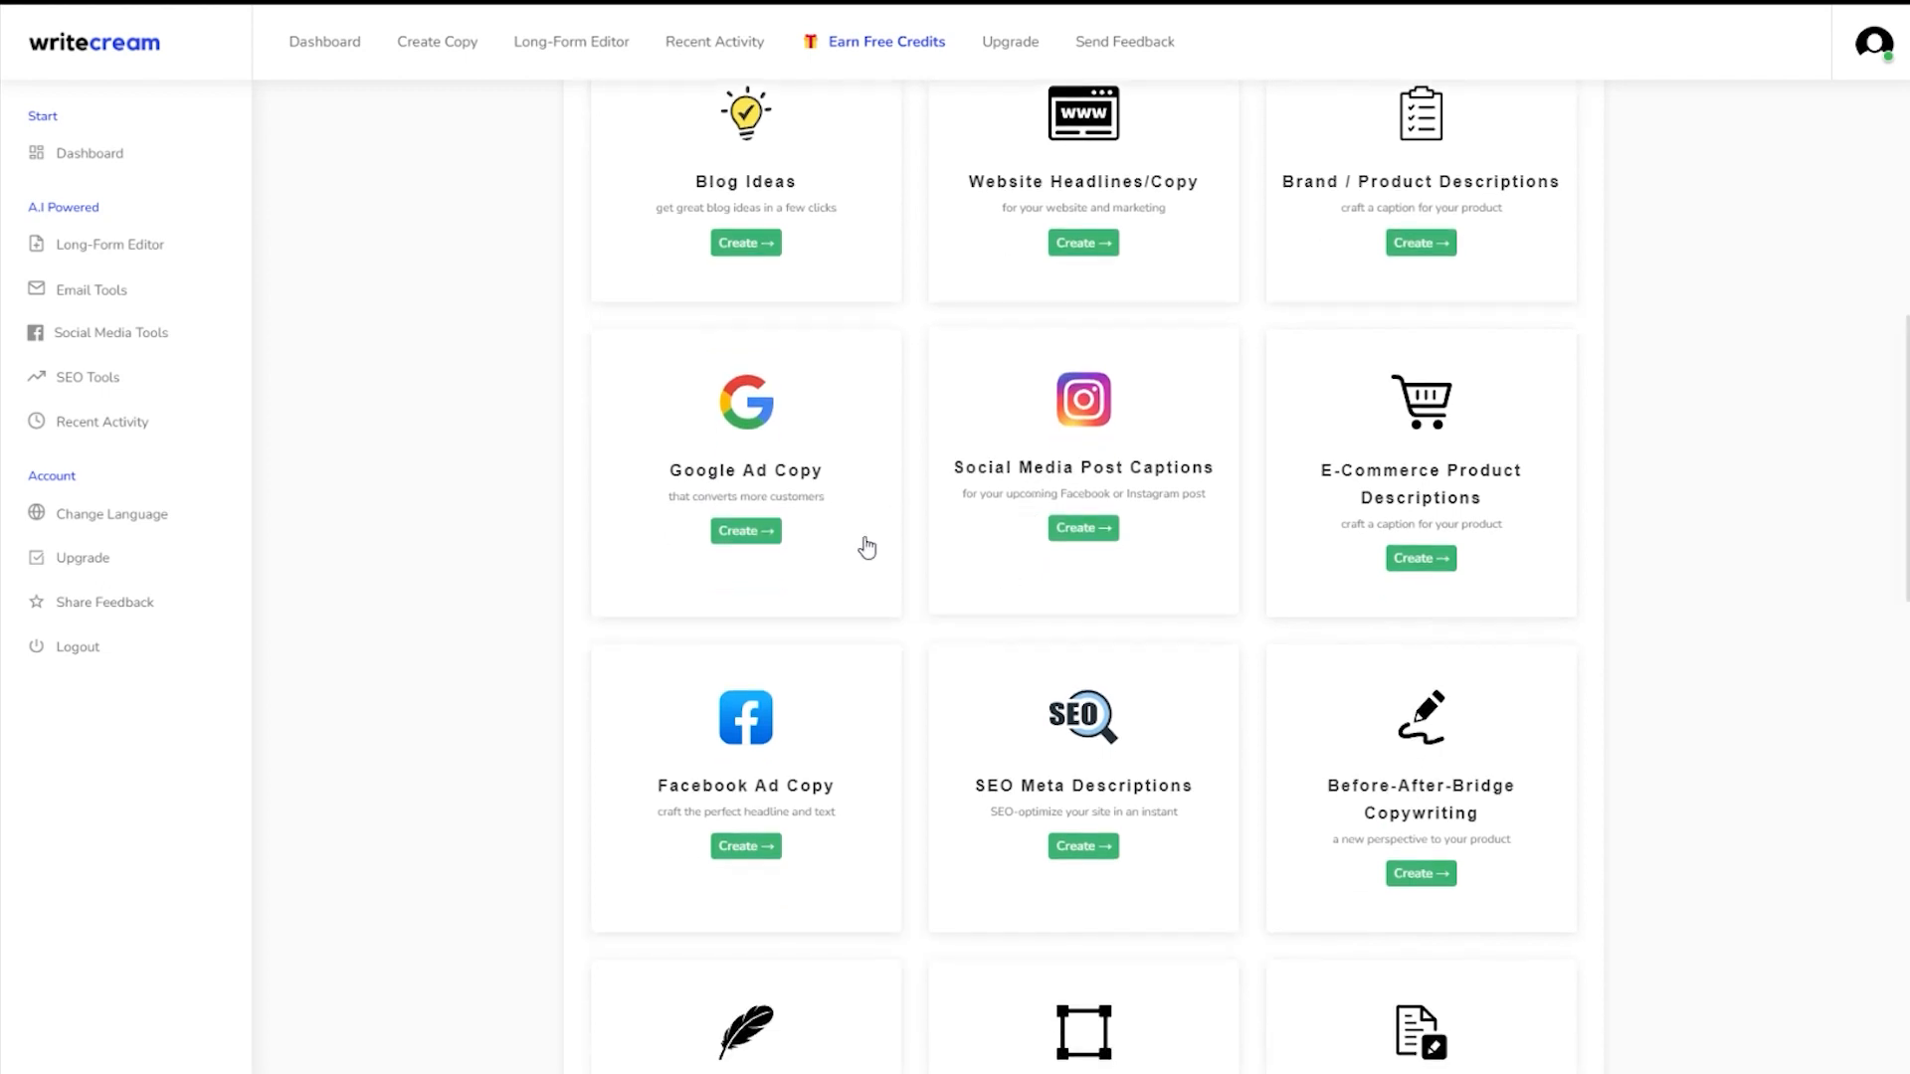
pyautogui.scroll(-2, 636, 508)
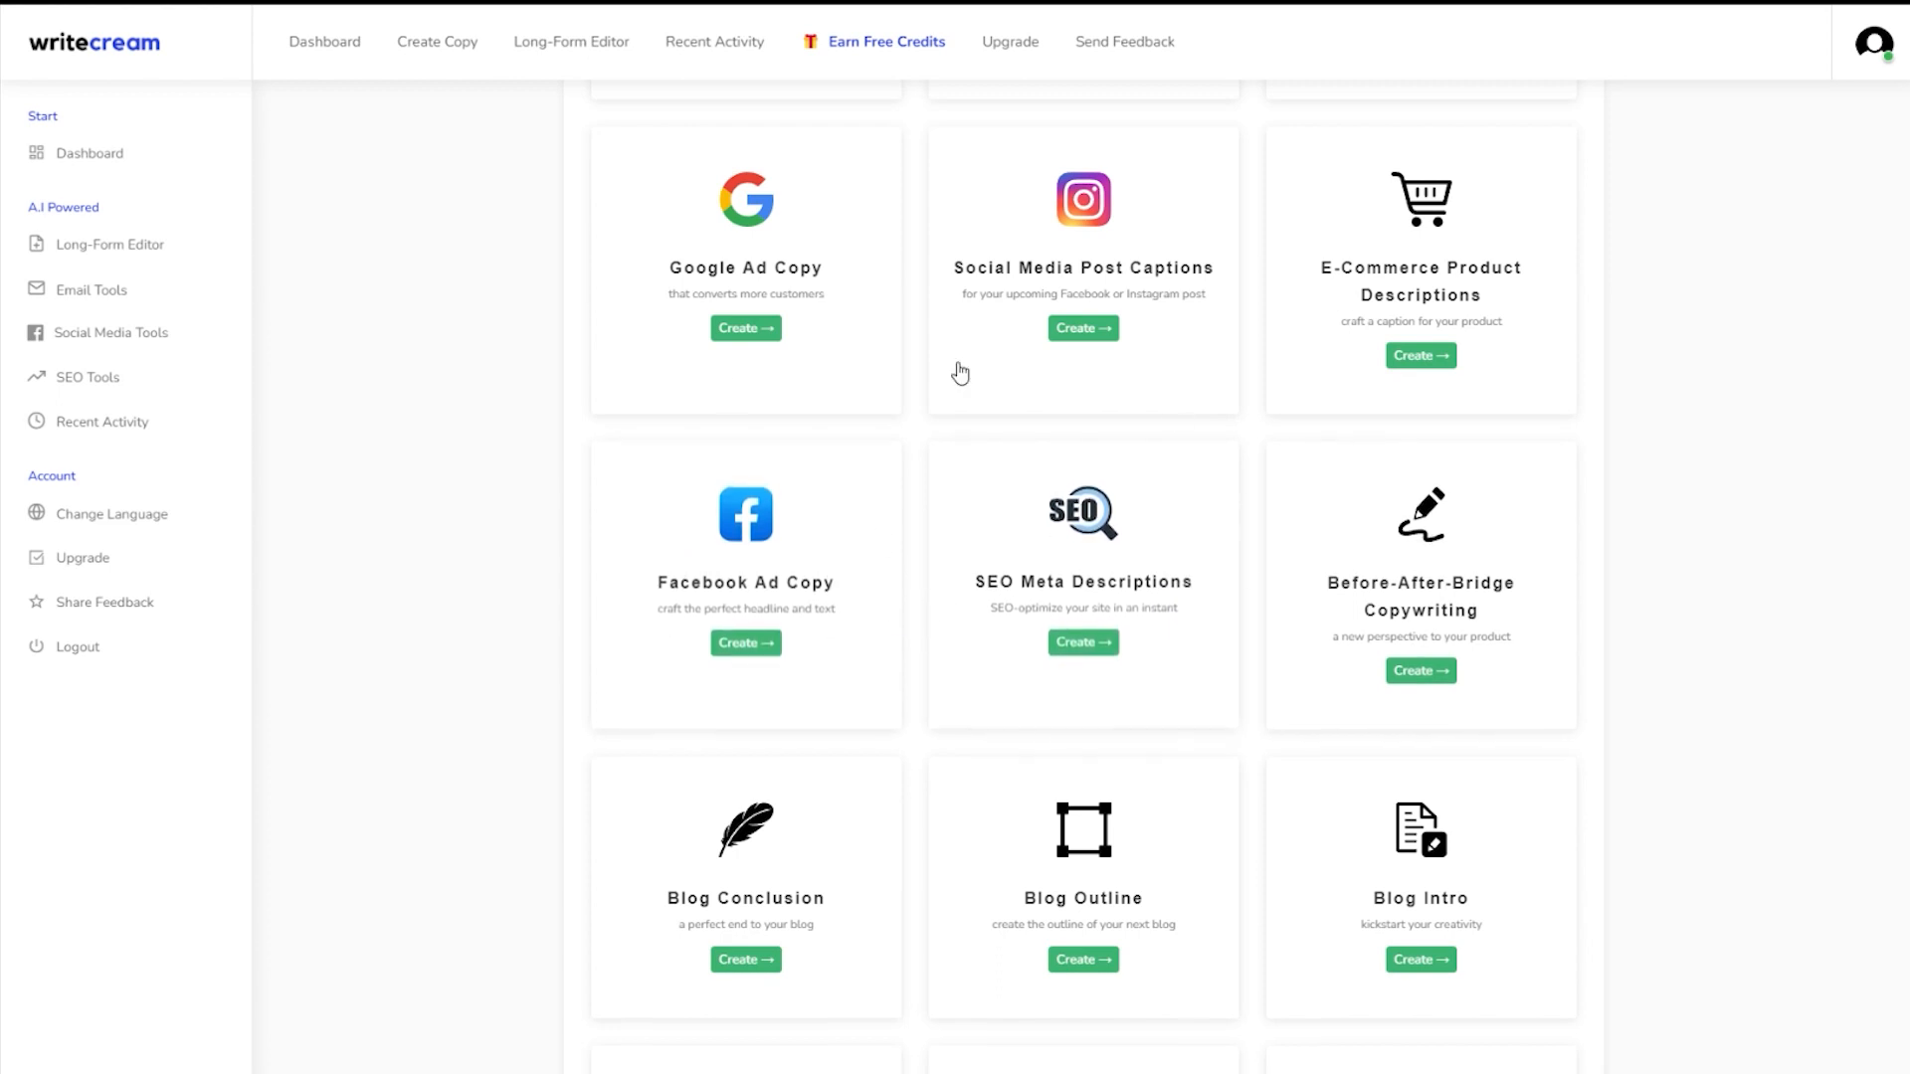
pyautogui.scroll(-2, 902, 557)
pyautogui.scroll(-2, 1169, 555)
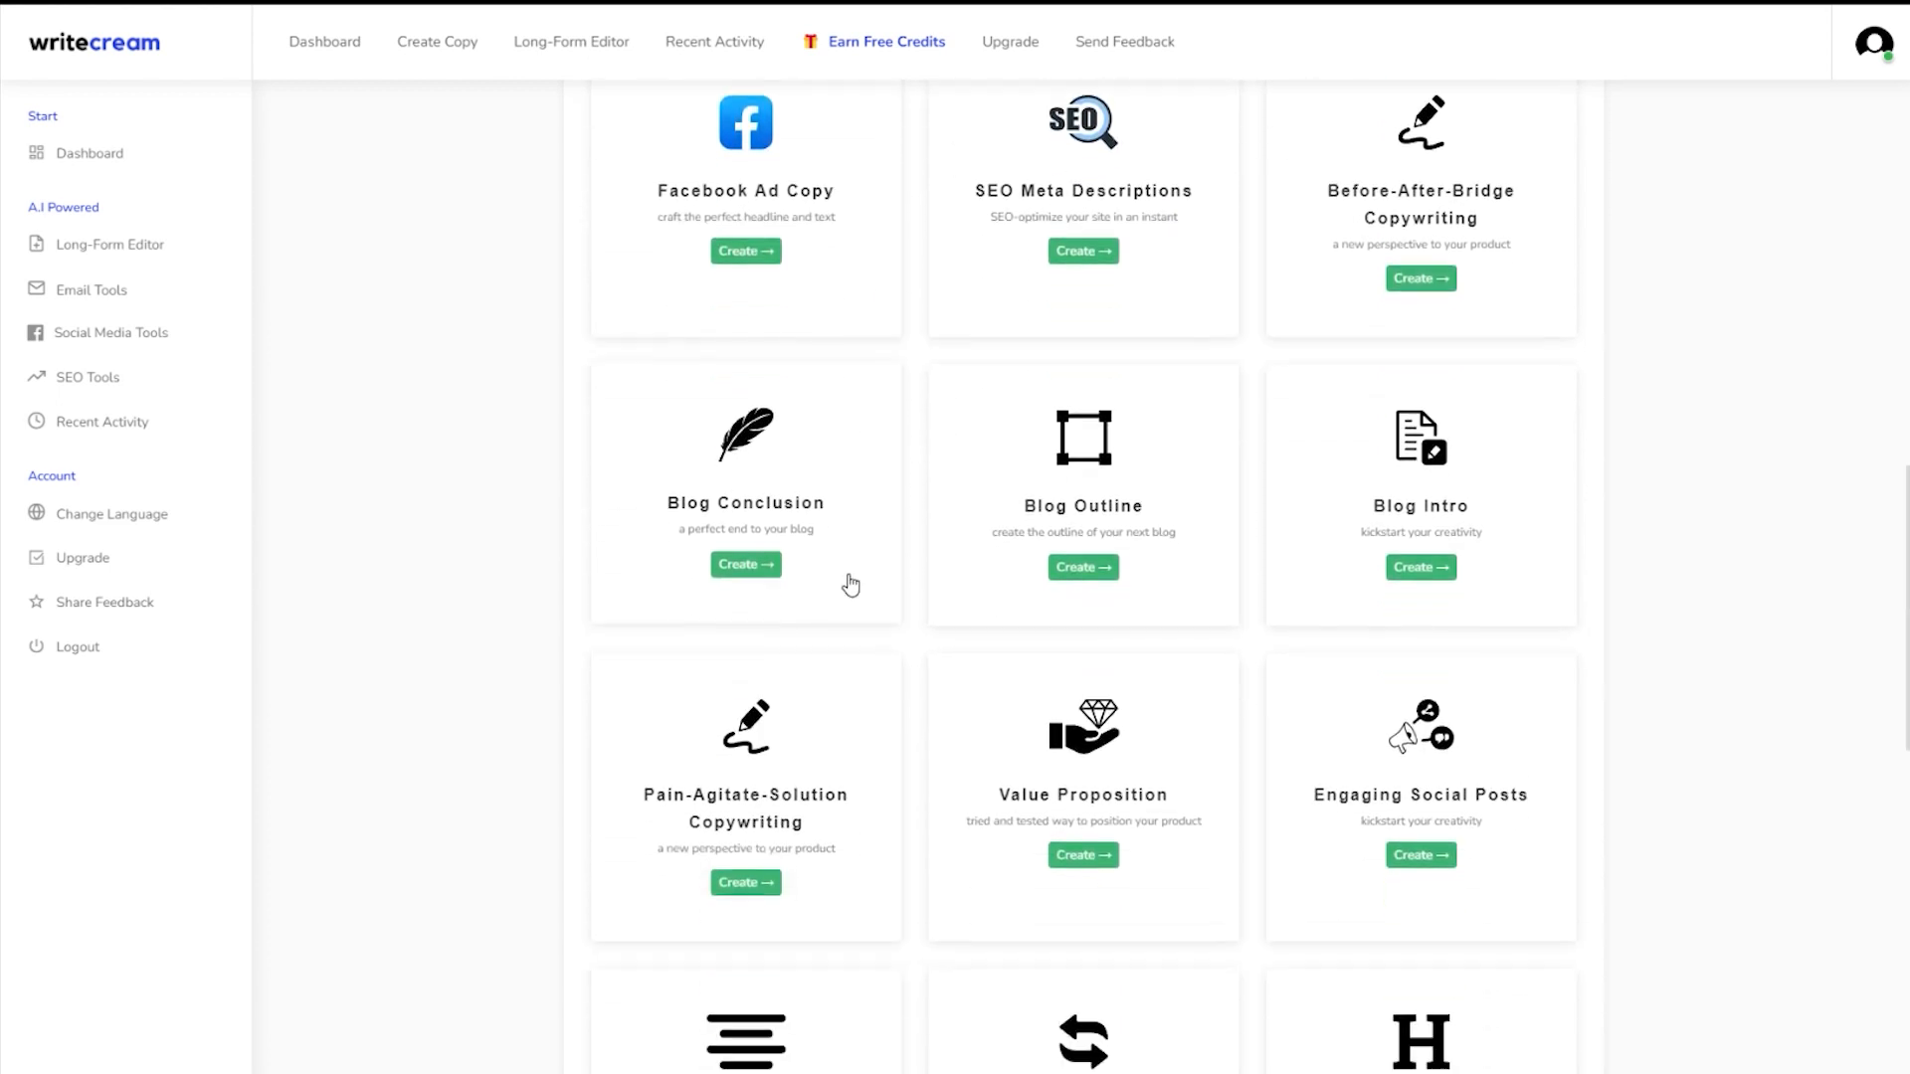
pyautogui.scroll(-1, 746, 527)
pyautogui.scroll(-1, 743, 525)
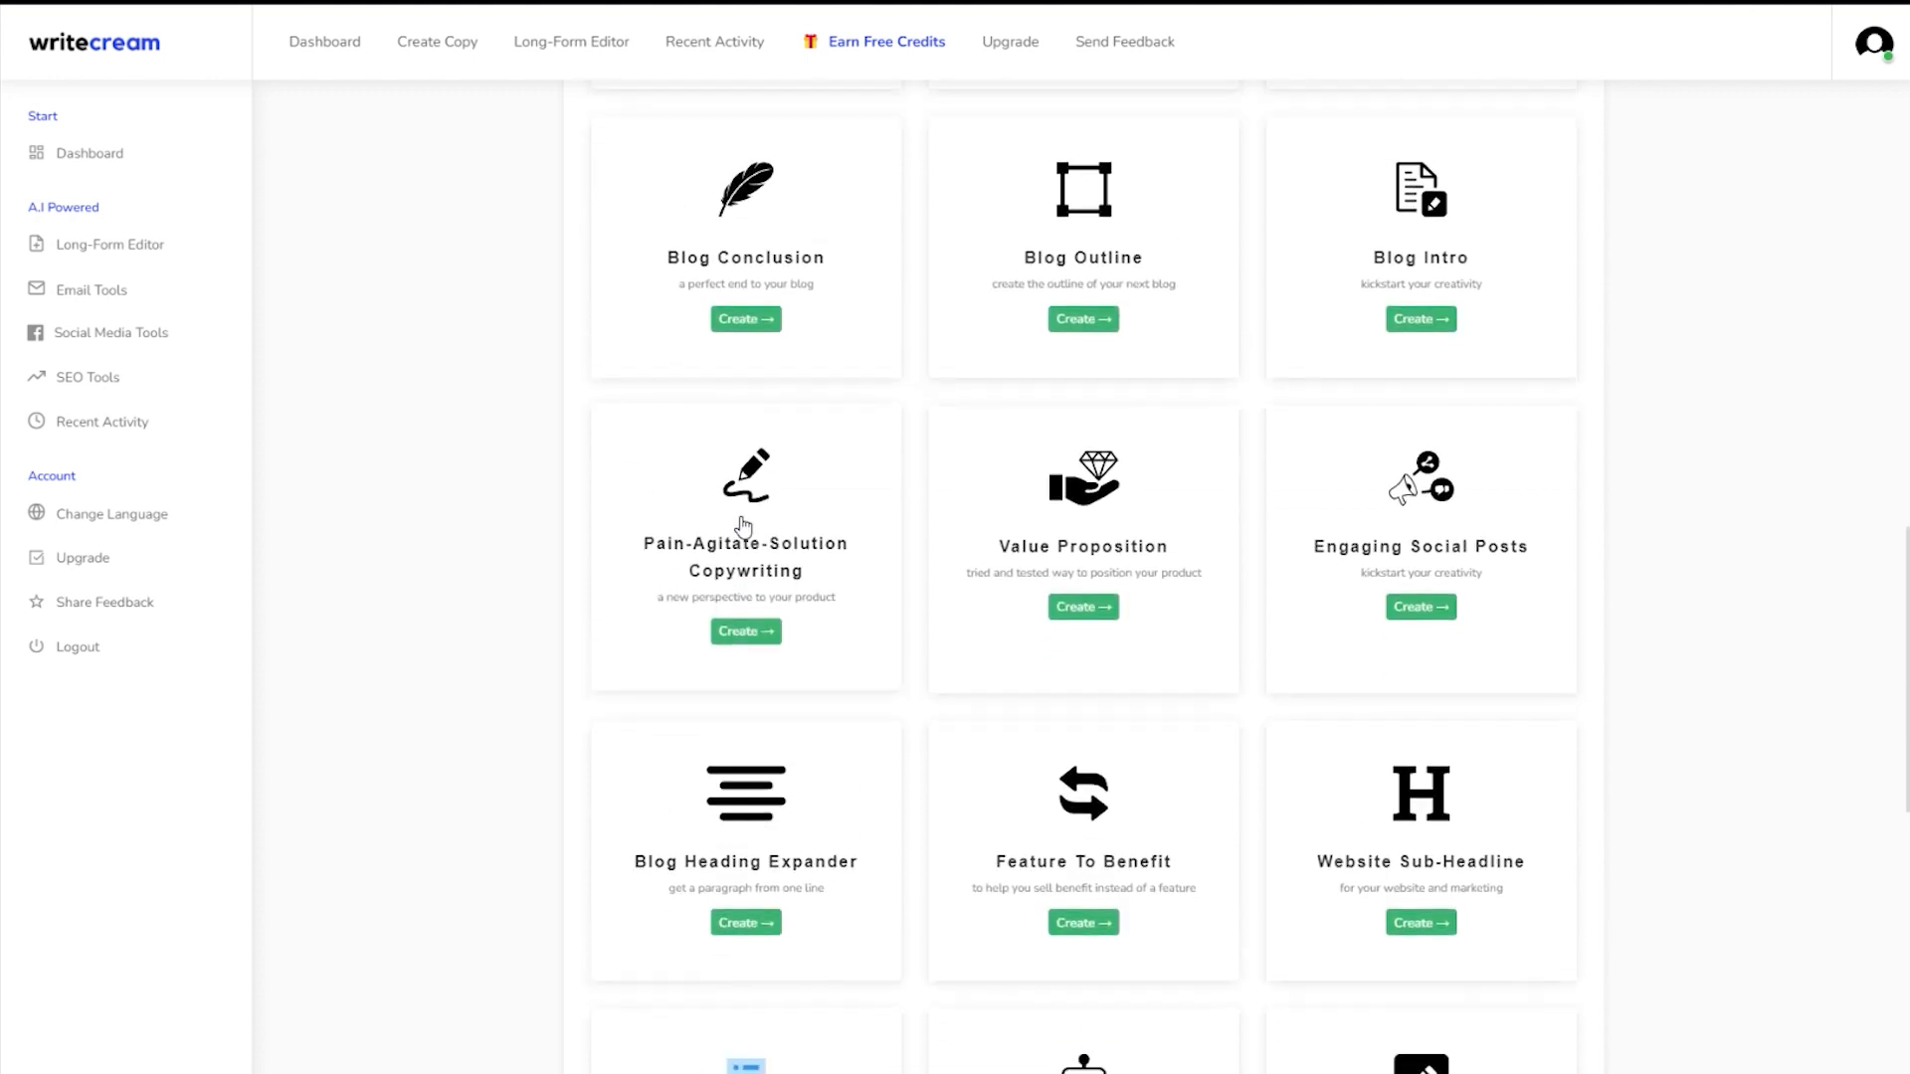
pyautogui.scroll(-3, 743, 524)
pyautogui.scroll(-2, 666, 511)
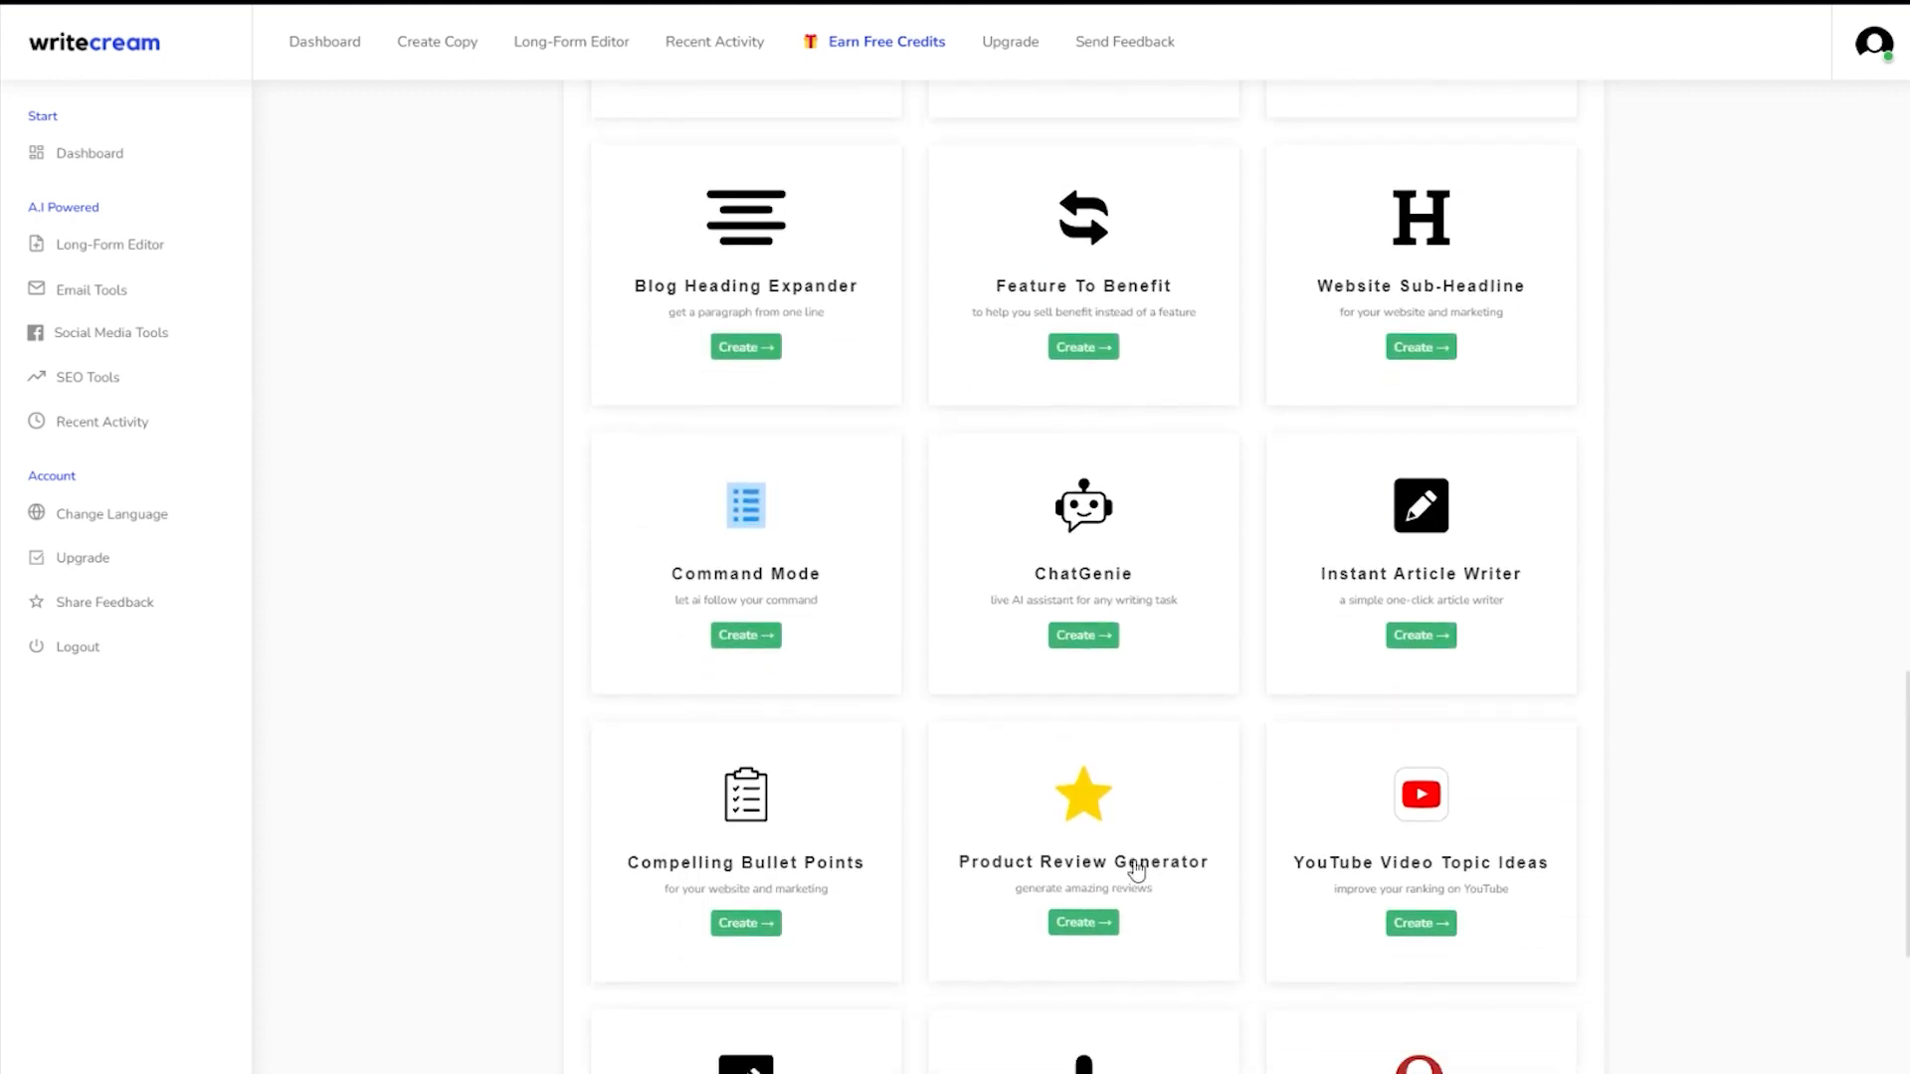
# - Open ChatGenie and send it the request "give me 10 blog ideas for an article about AI writers"
pyautogui.click(1080, 593)
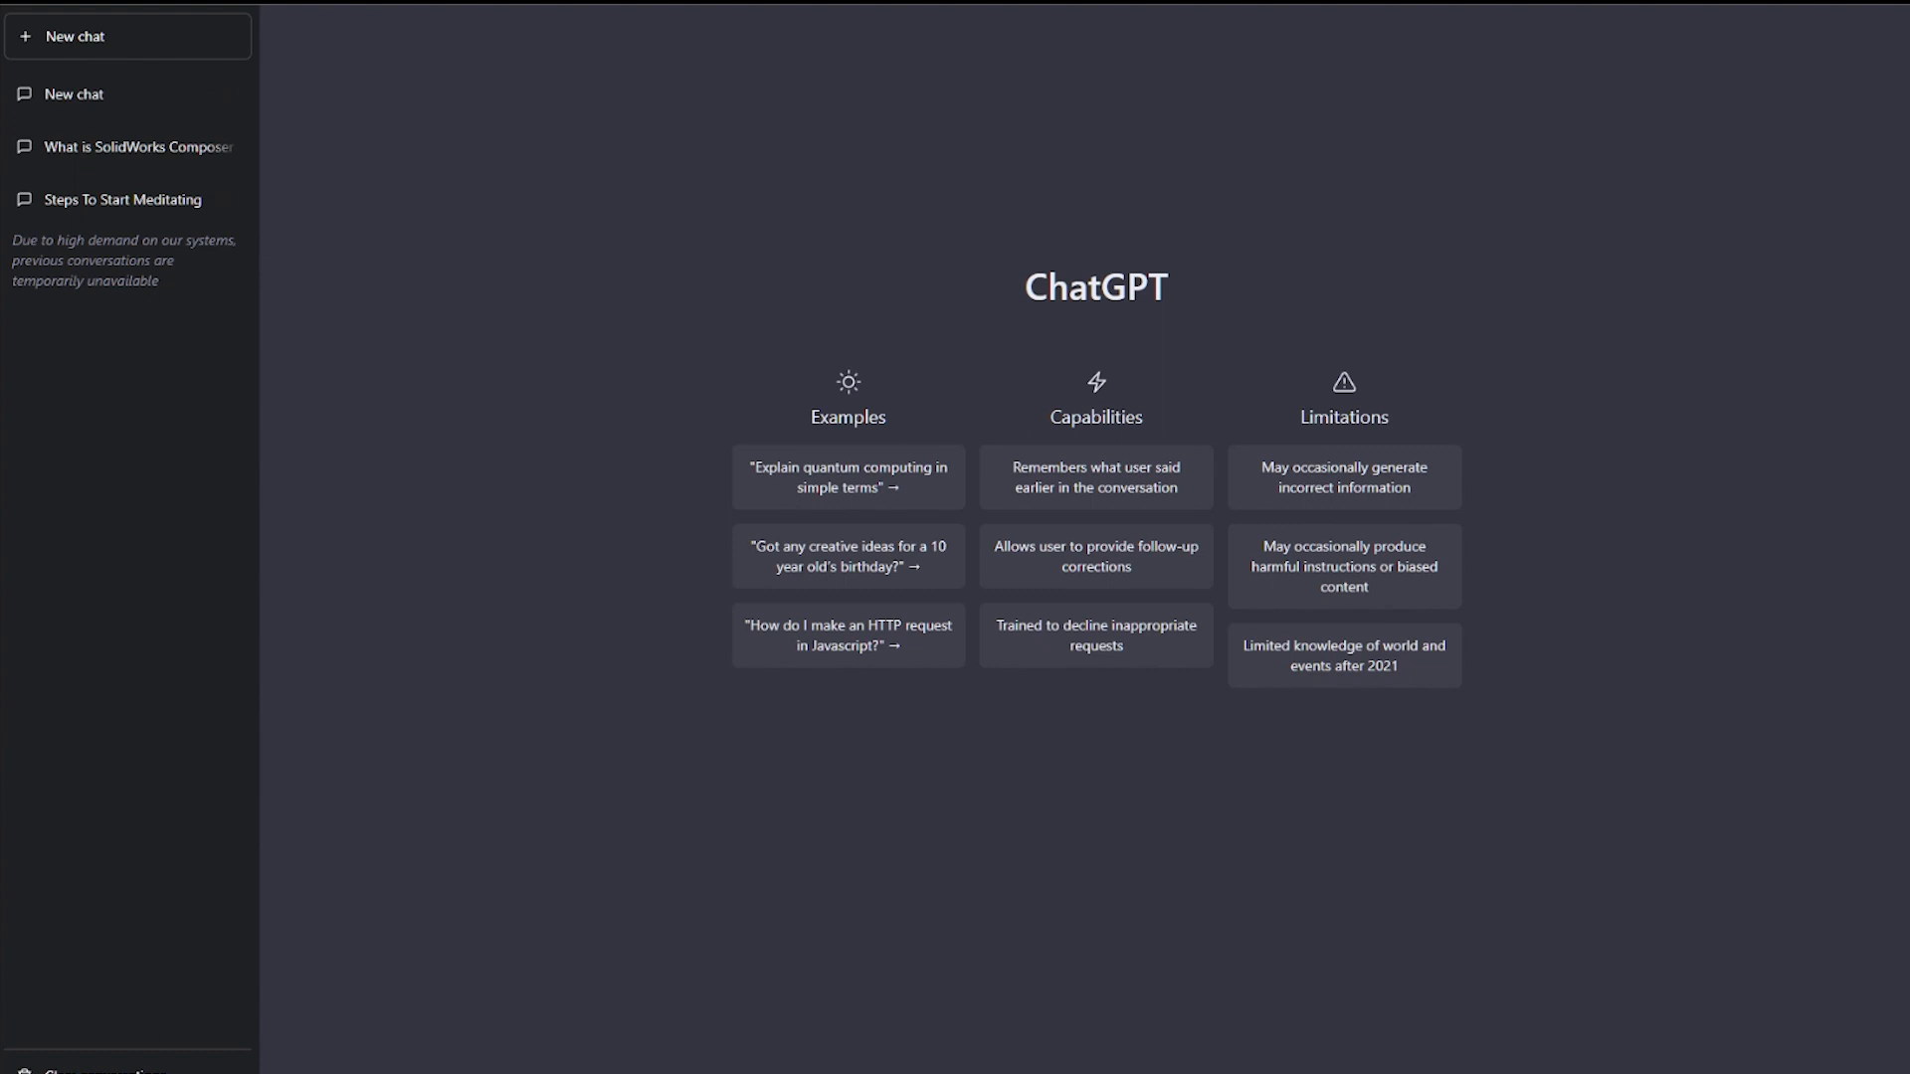
pyautogui.press('Return')
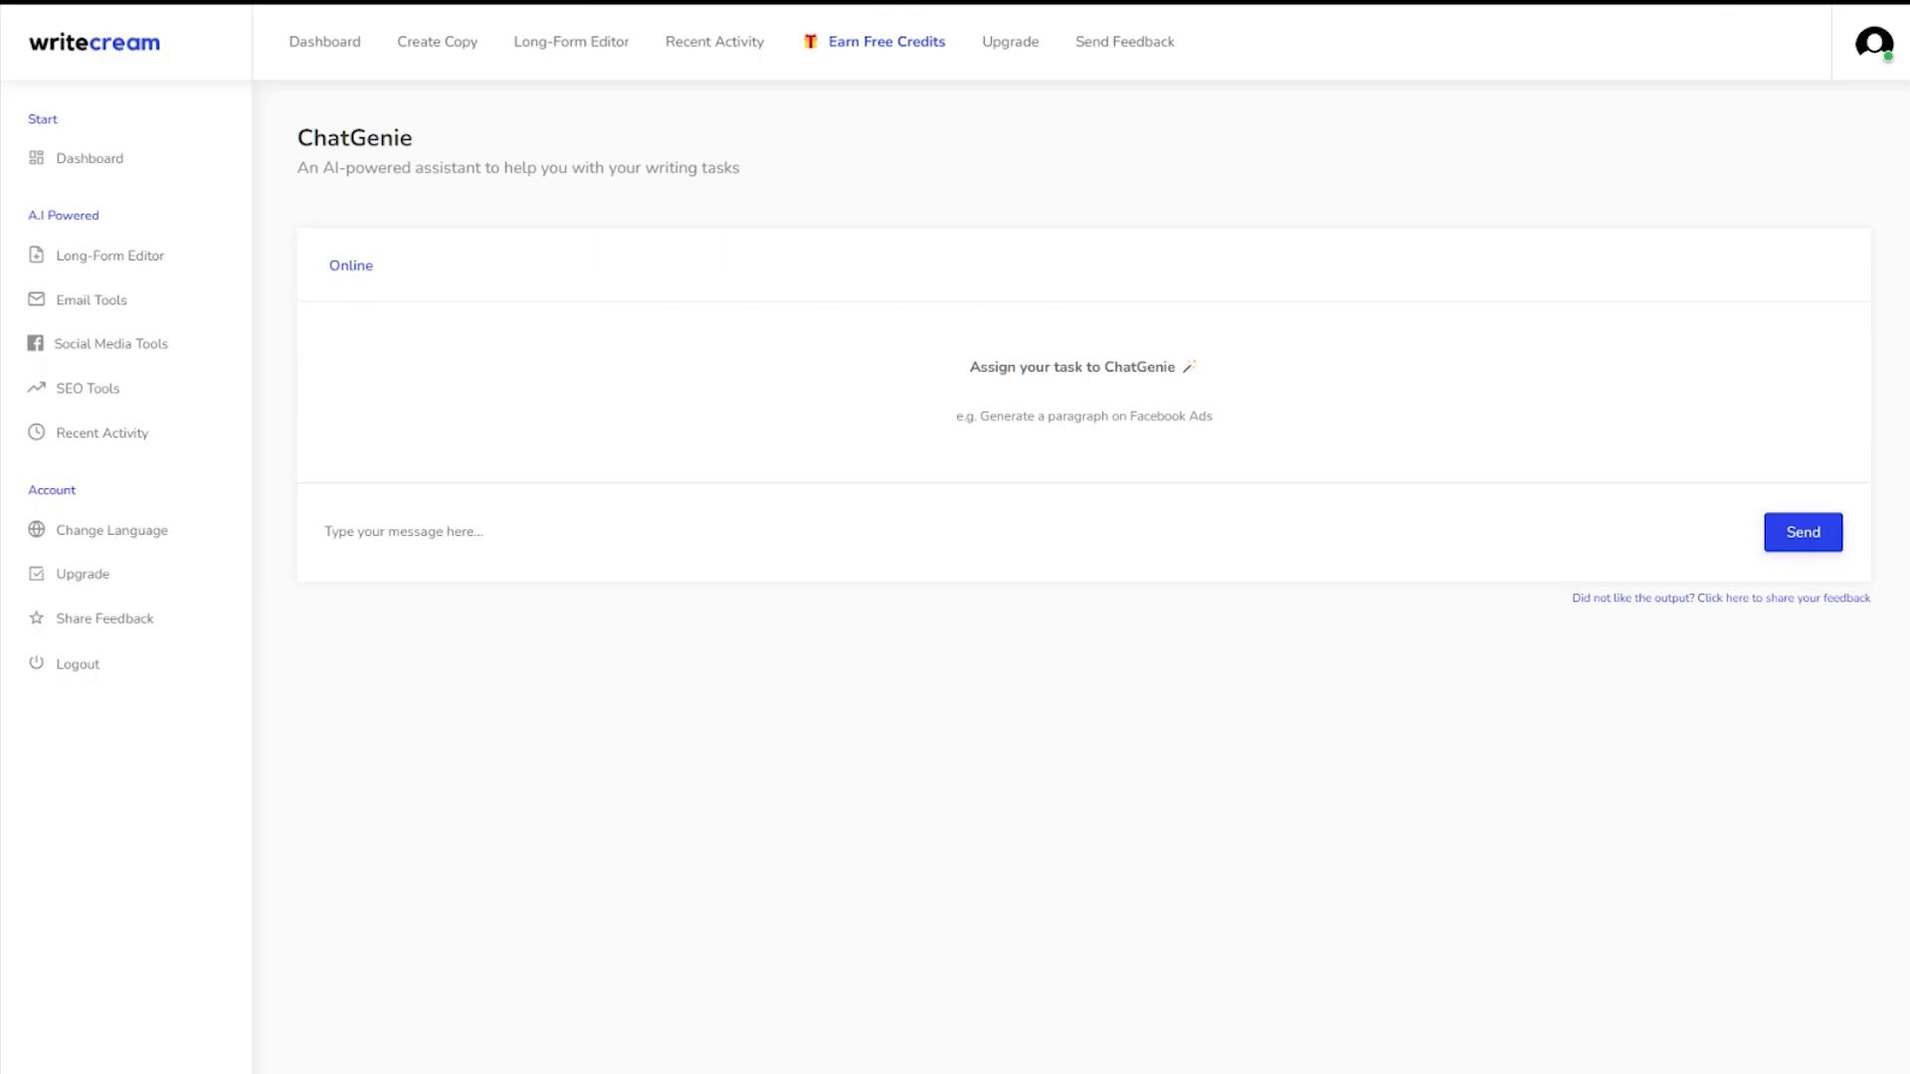
pyautogui.click(459, 545)
pyautogui.write('give me 10 blog ideas for an article about AI writers')
pyautogui.click(1825, 535)
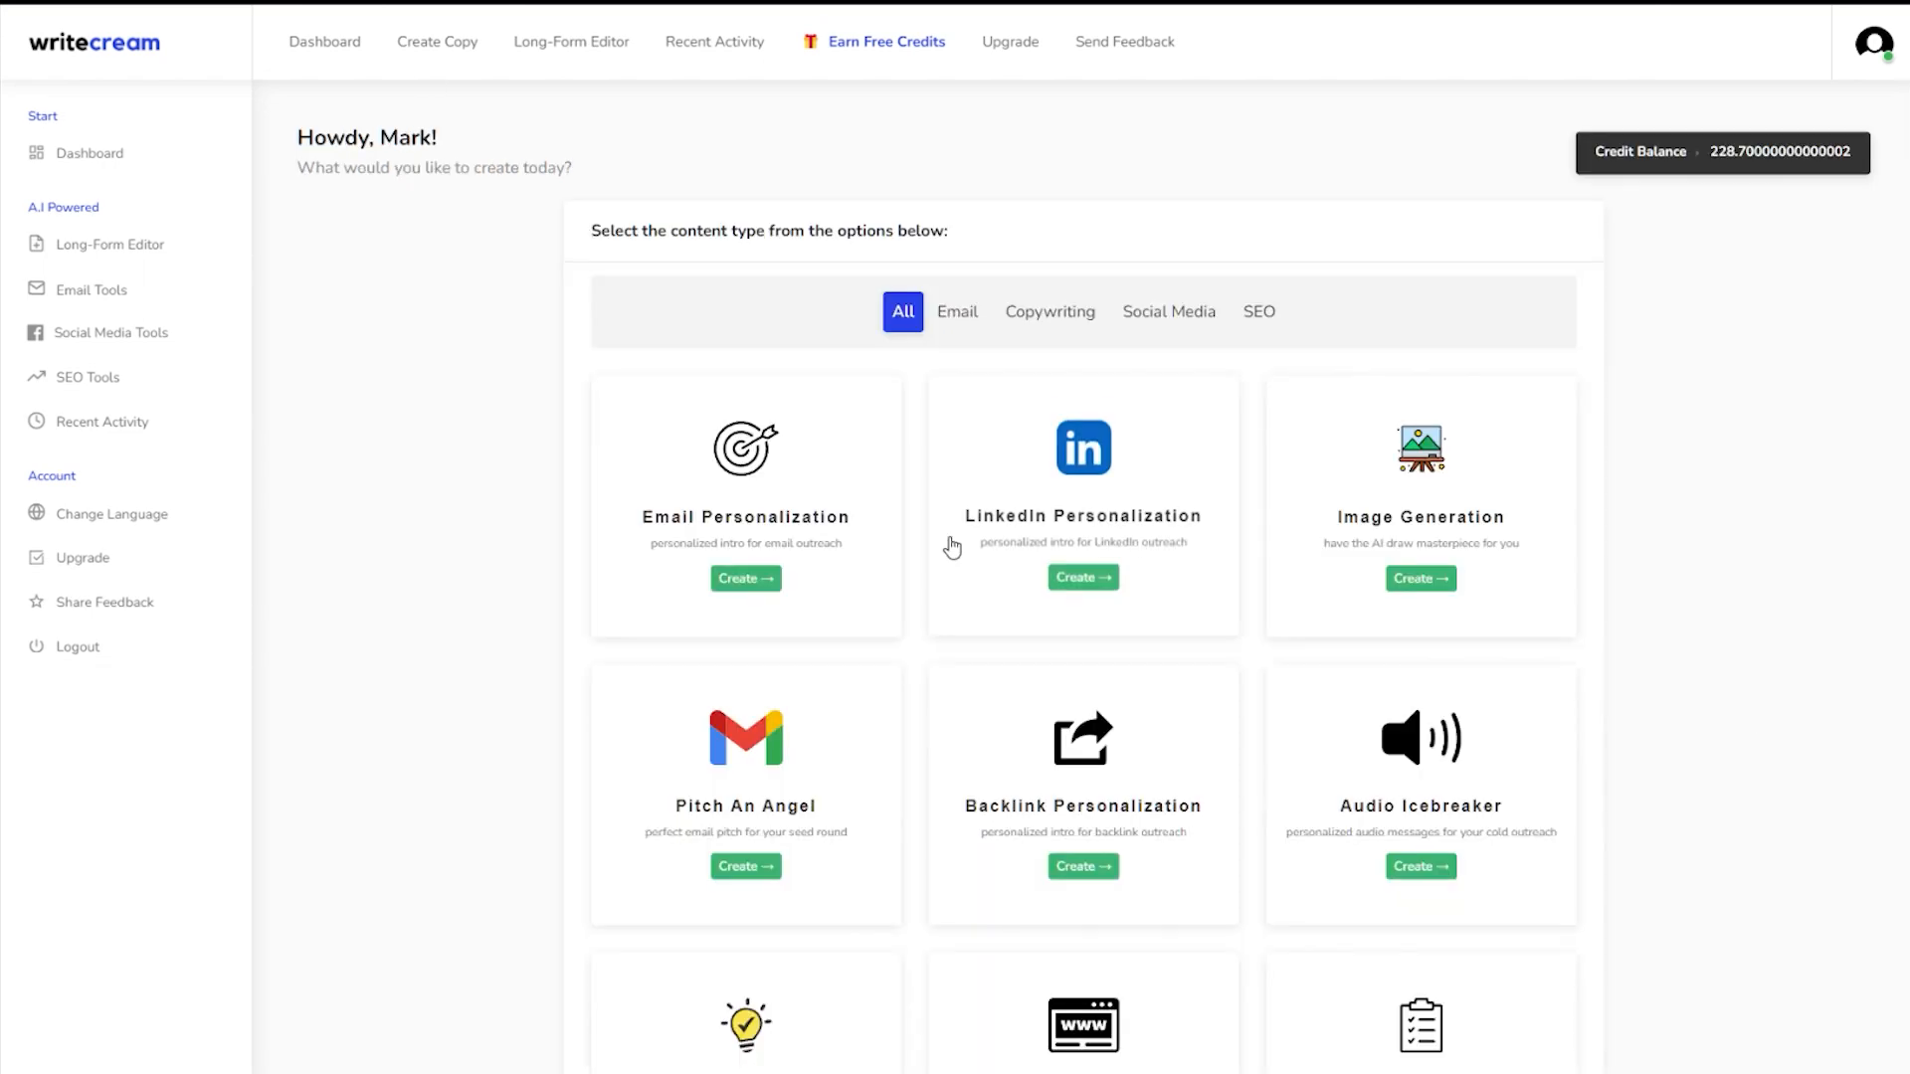
# - Find the Instant Article Writer among the dashboard's content types and open it
pyautogui.scroll(-10, 957, 577)
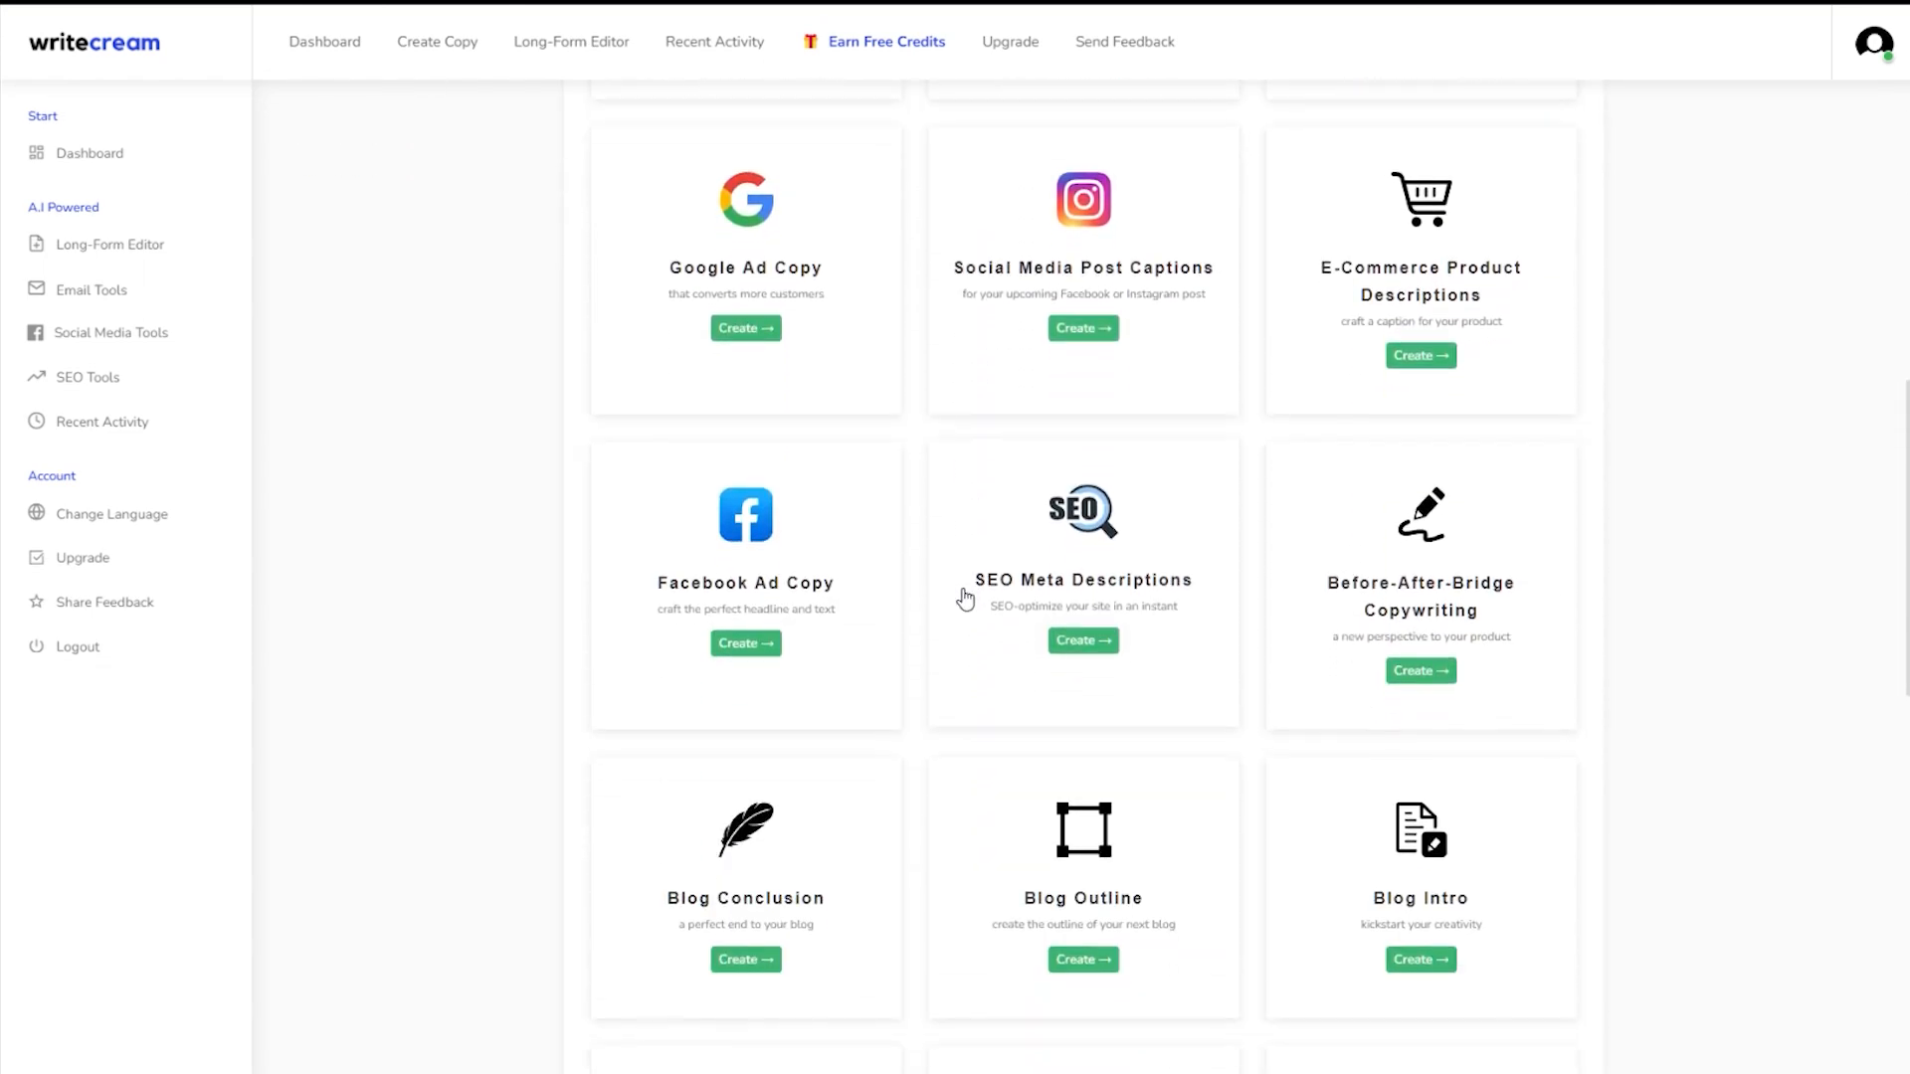
pyautogui.scroll(-8, 964, 597)
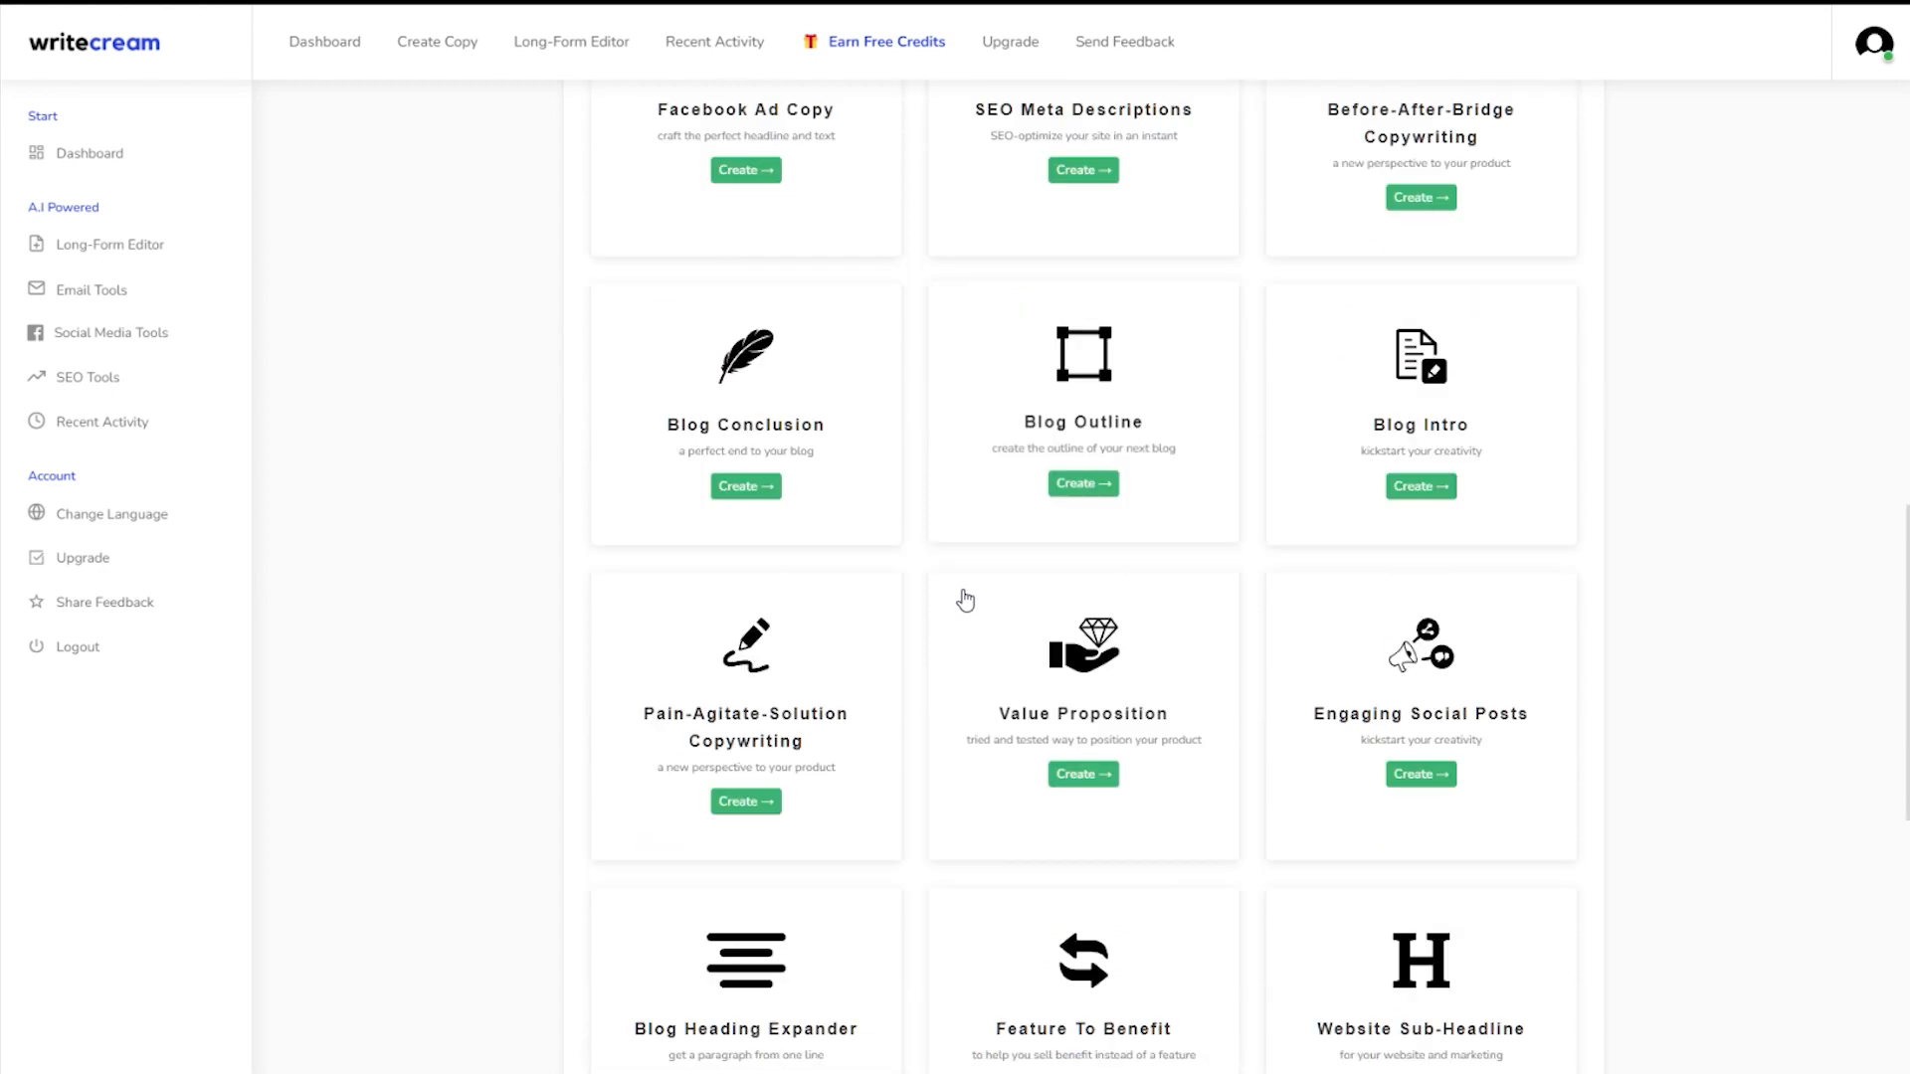
pyautogui.scroll(-2, 965, 600)
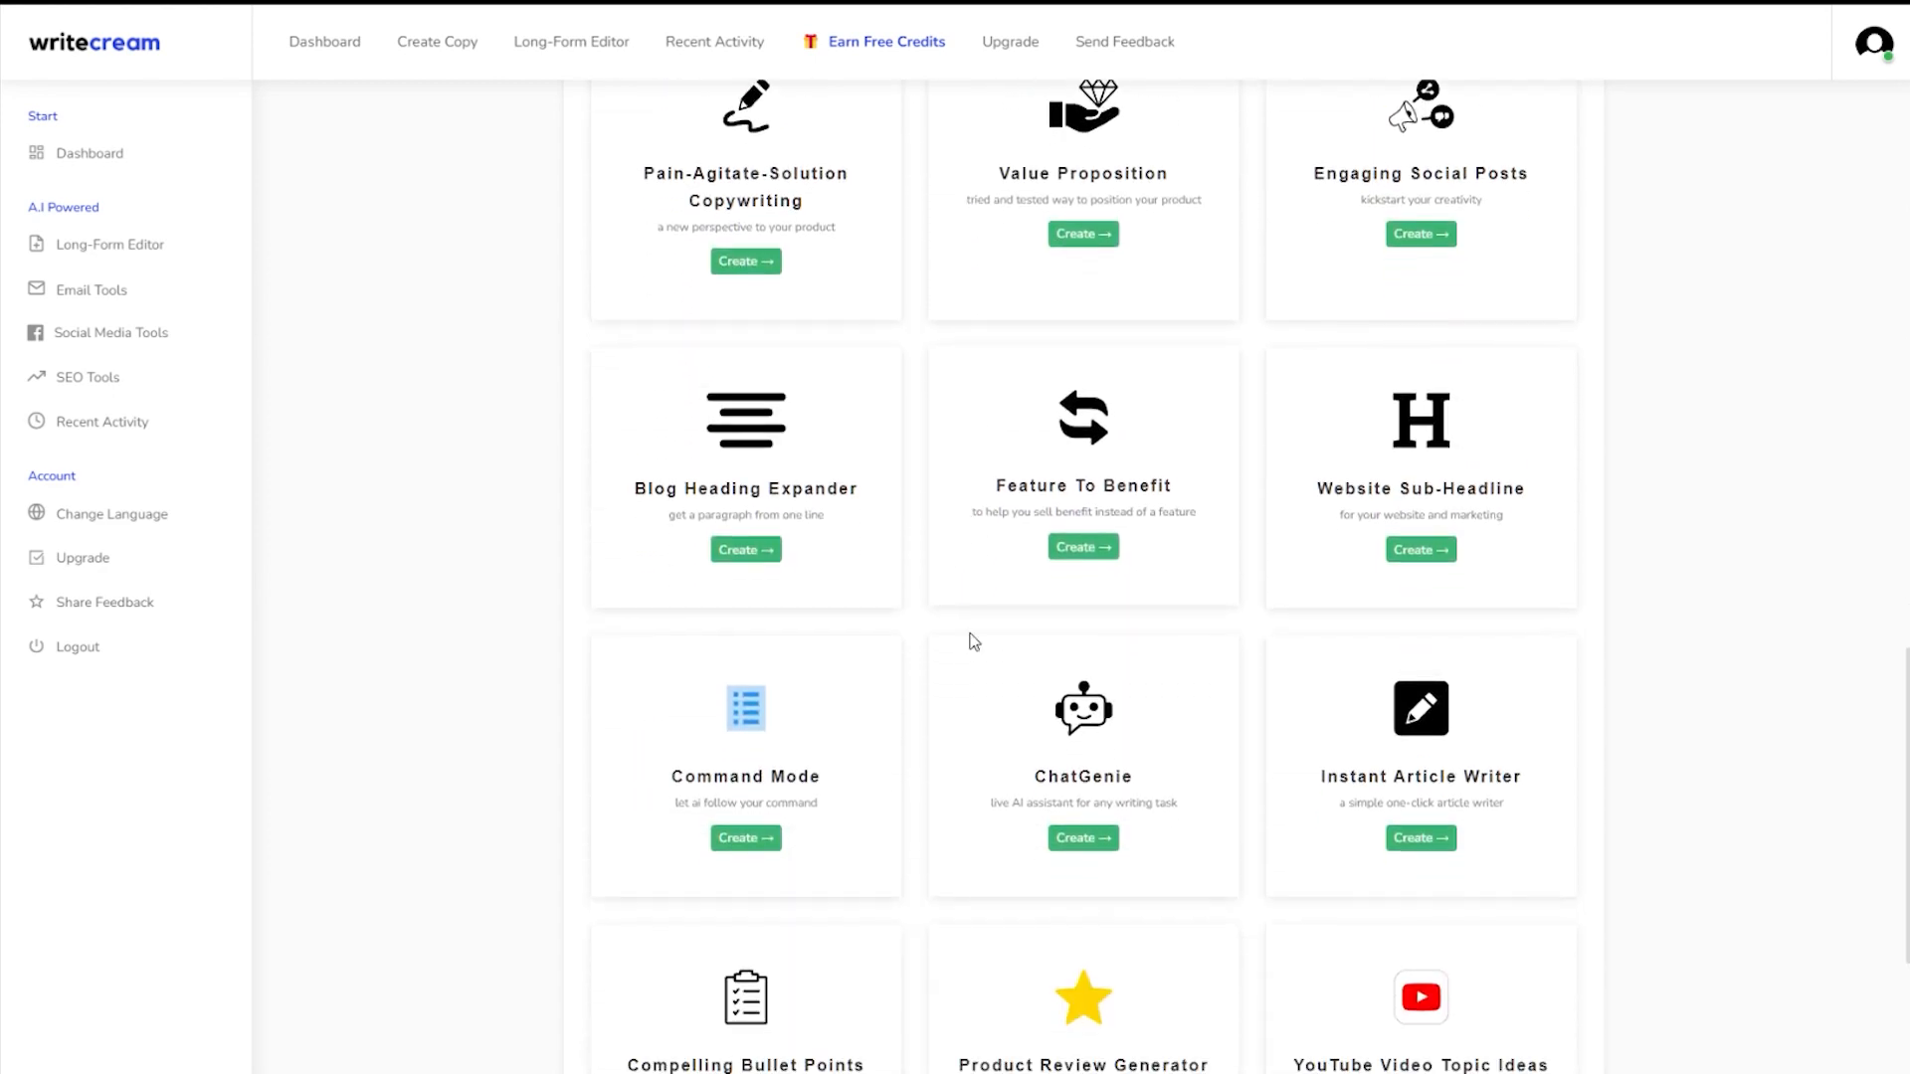
pyautogui.click(1426, 764)
# - Generate a blog article on the pasted topic "Exploring the Benefits of AI Writers: How Automation Can Streamline Your Writing Process"
pyautogui.click(789, 366)
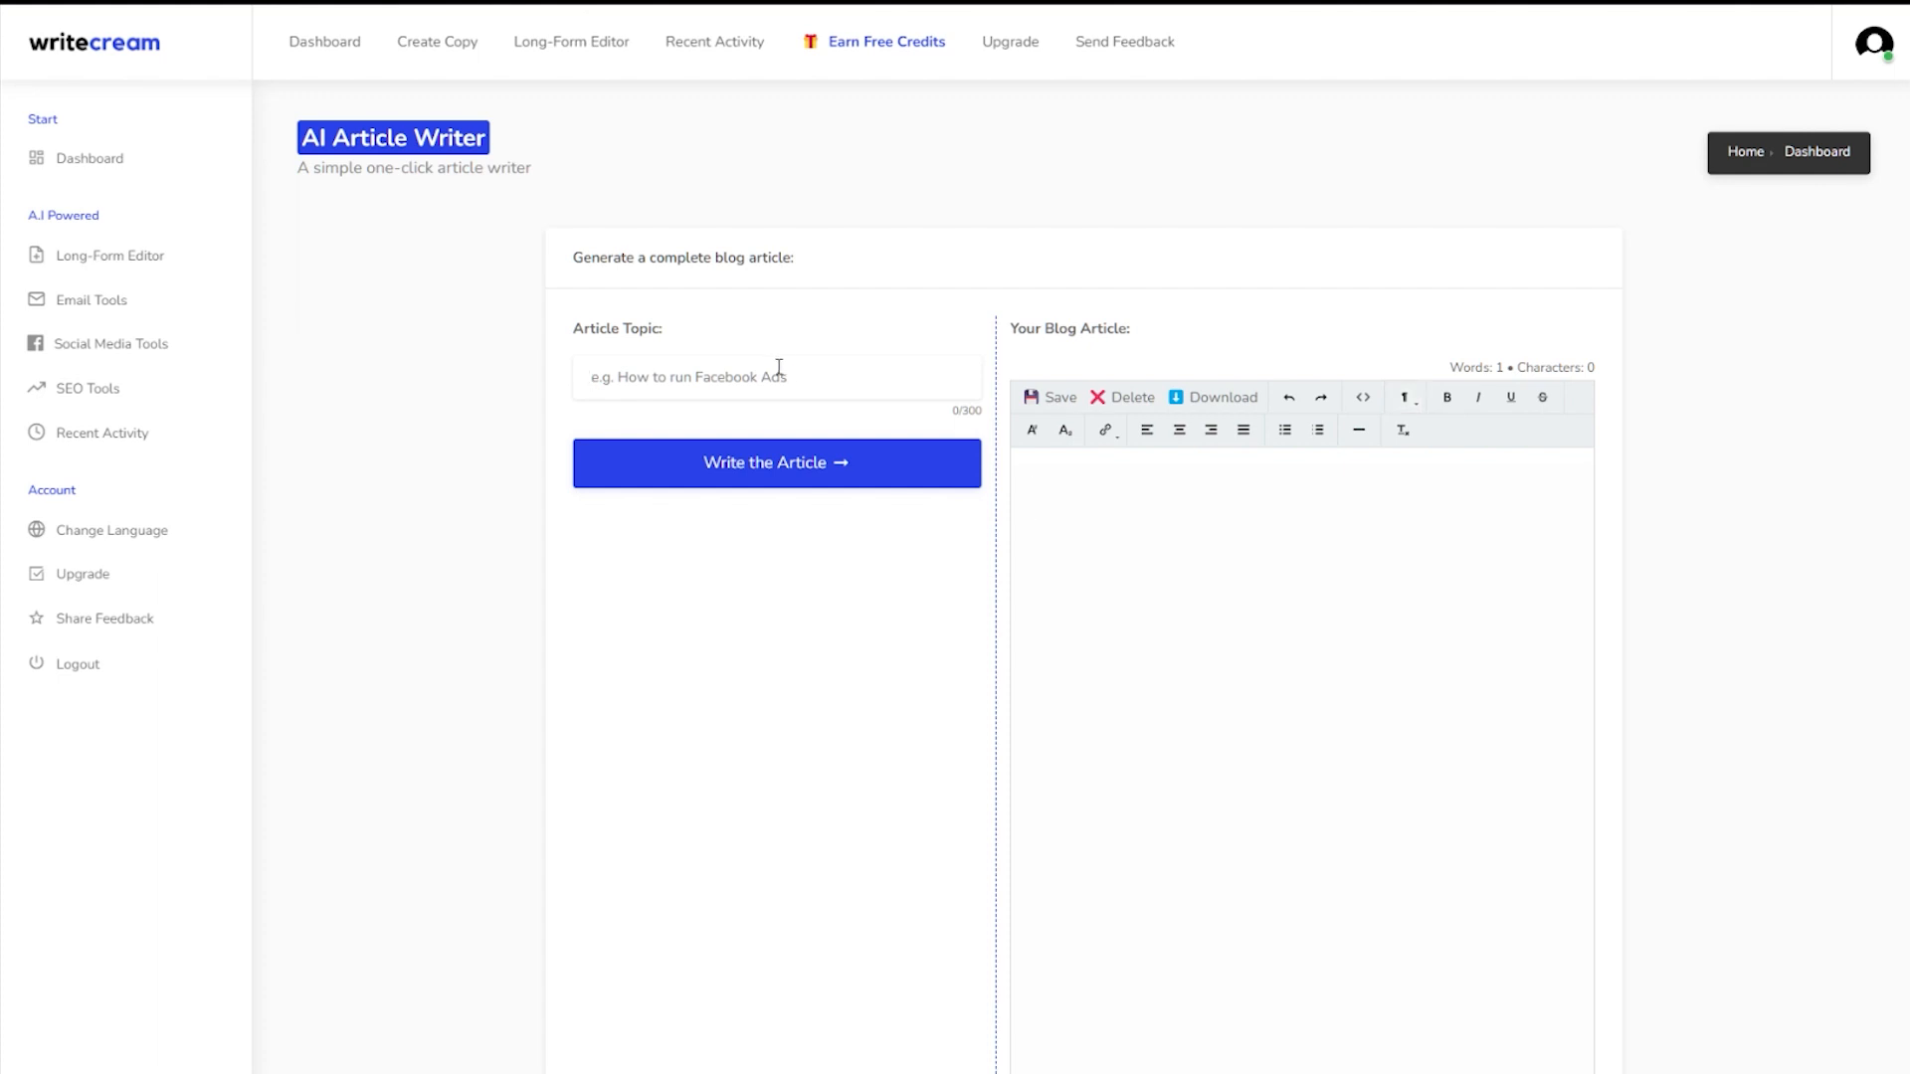
pyautogui.rightClick(690, 373)
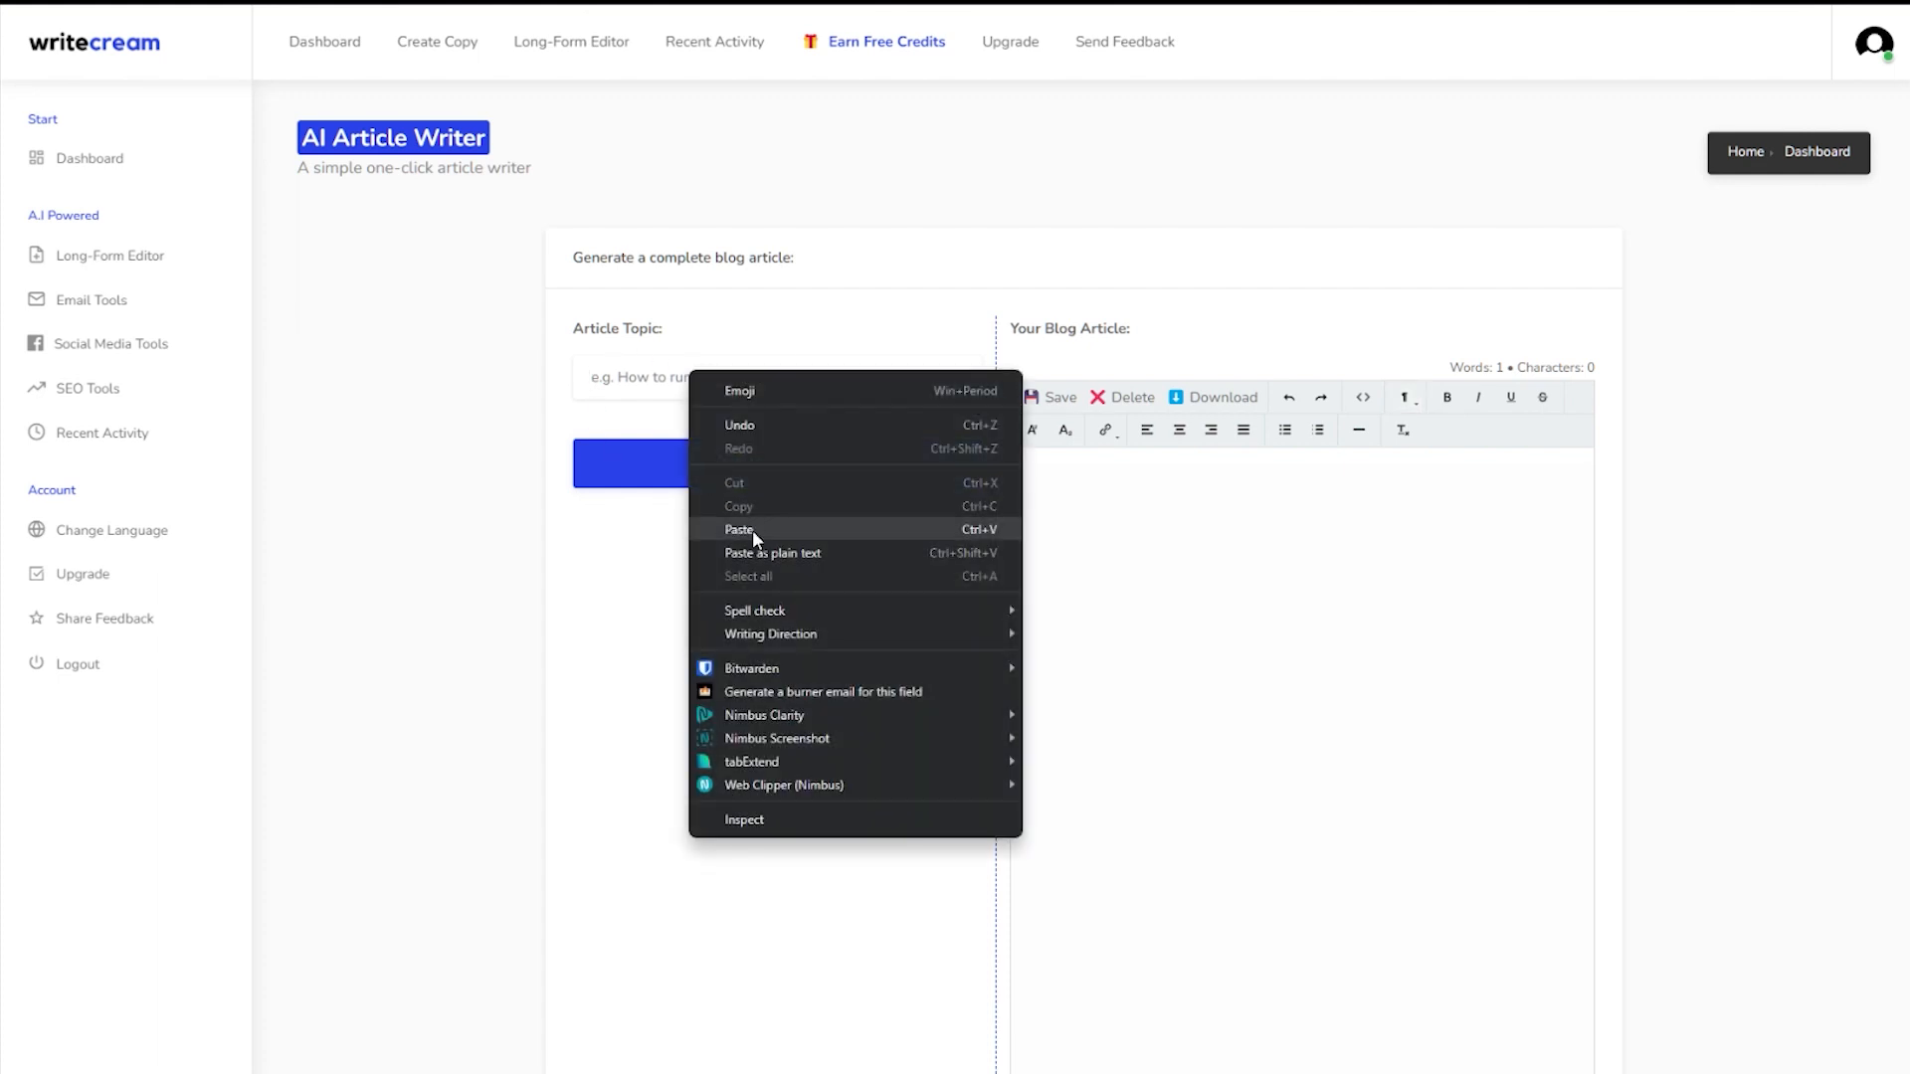
pyautogui.click(752, 529)
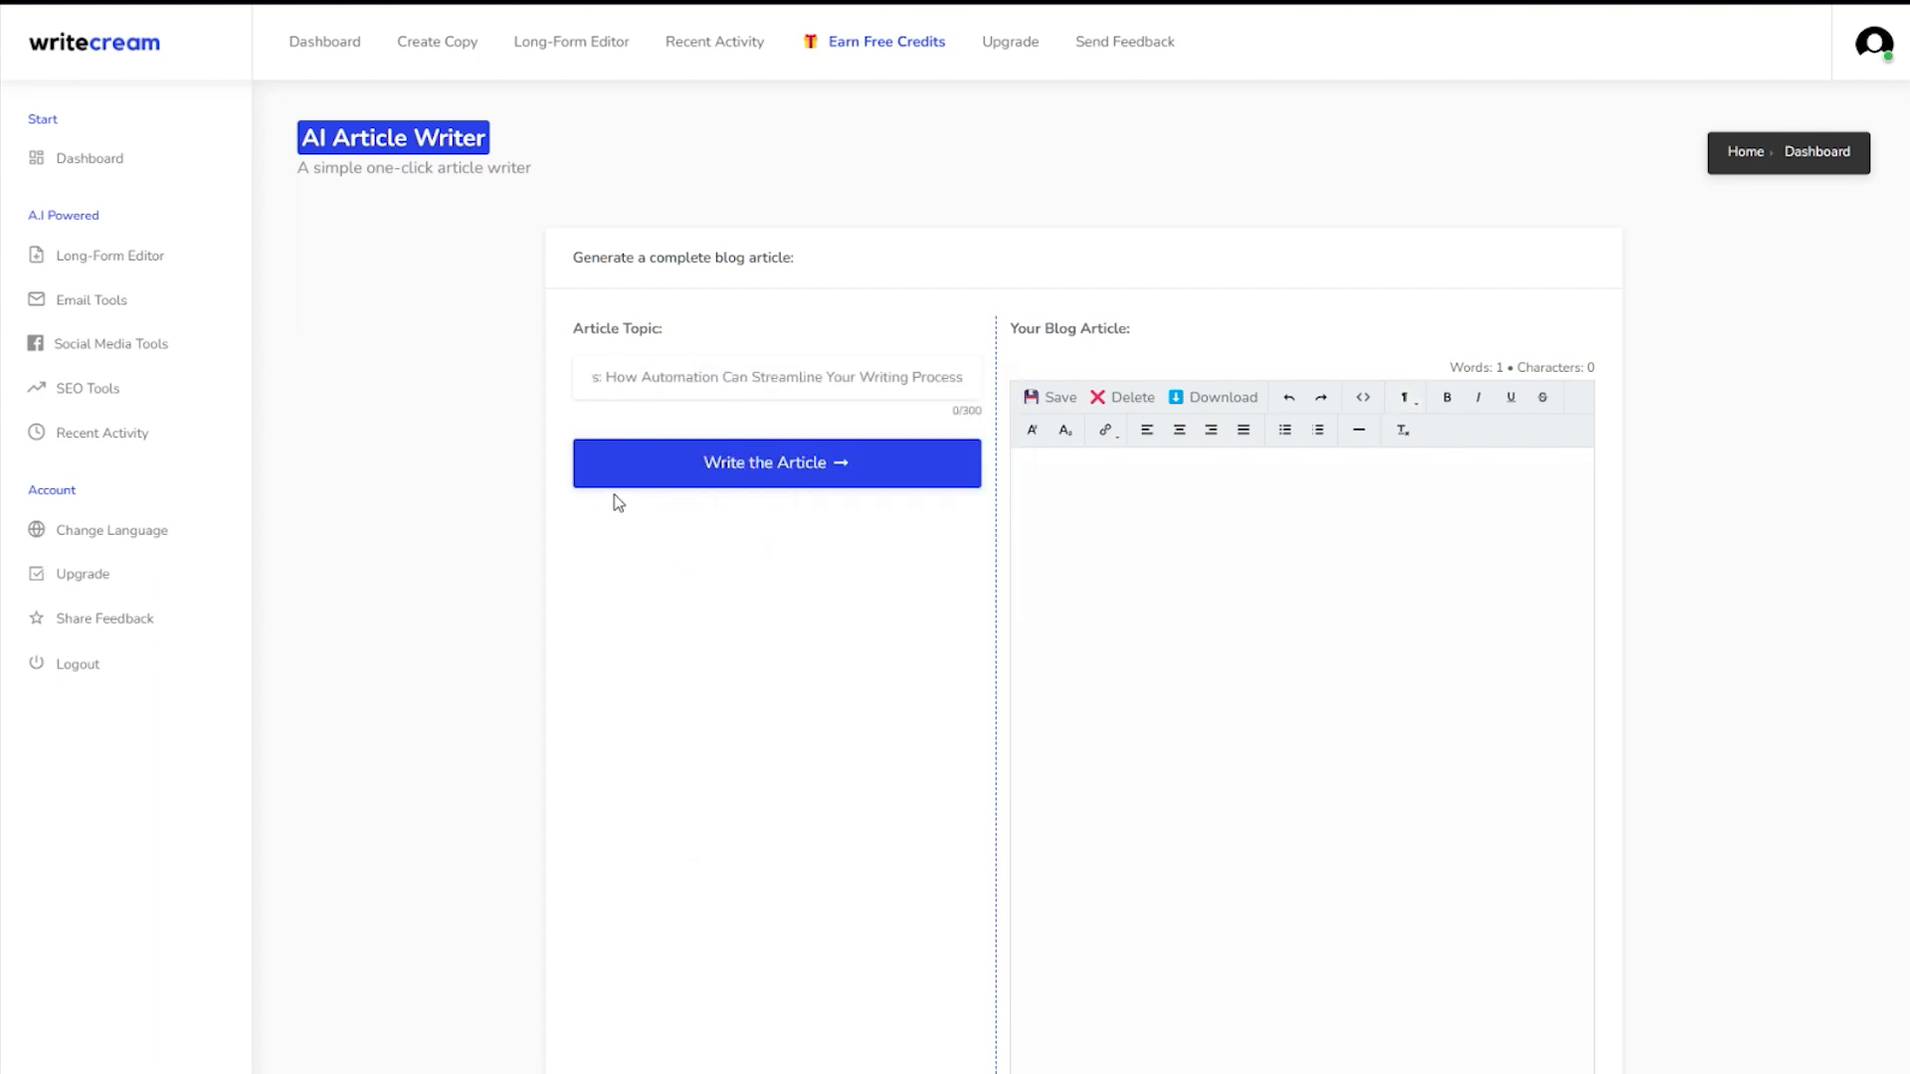
pyautogui.press('Home')
pyautogui.click(776, 470)
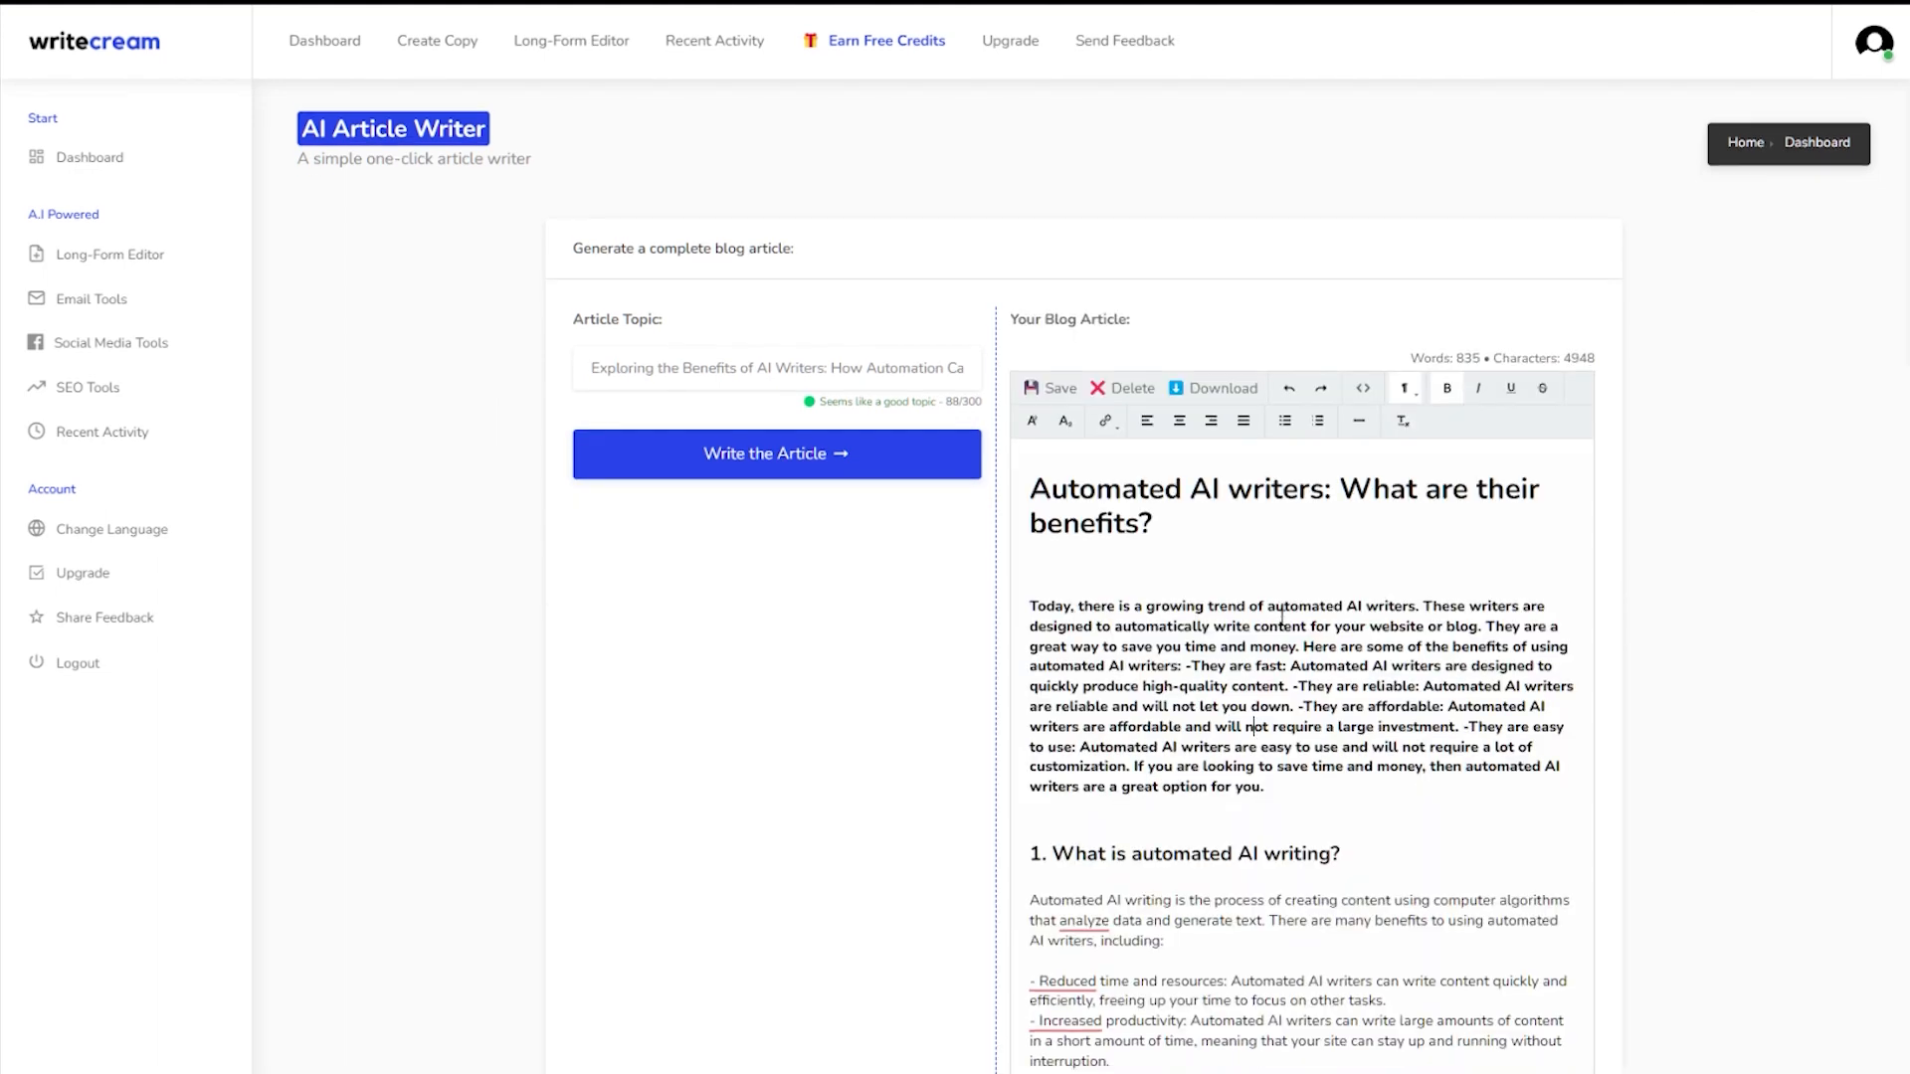
# - Read through the generated blog article from its title and introduction to the numbered sections and closing paragraph
pyautogui.scroll(-1, 1068, 468)
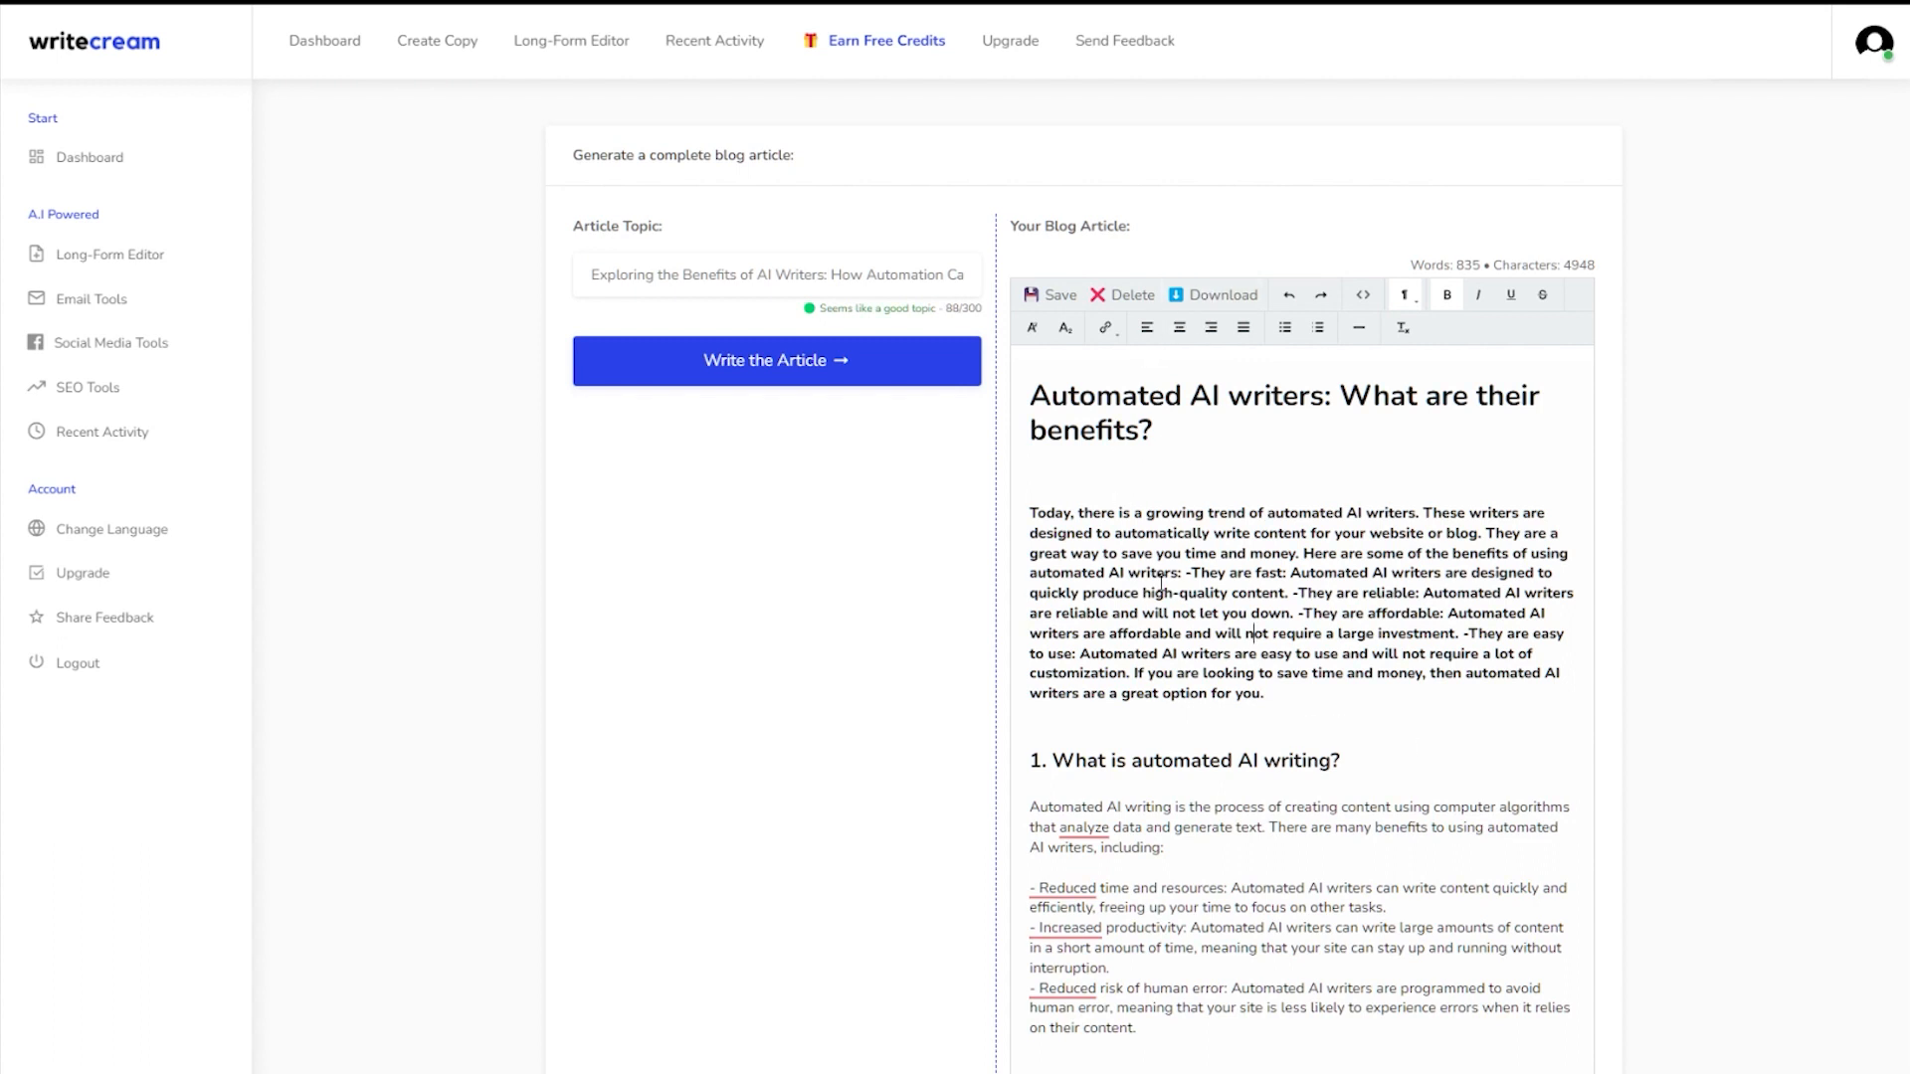
pyautogui.scroll(-2, 1161, 492)
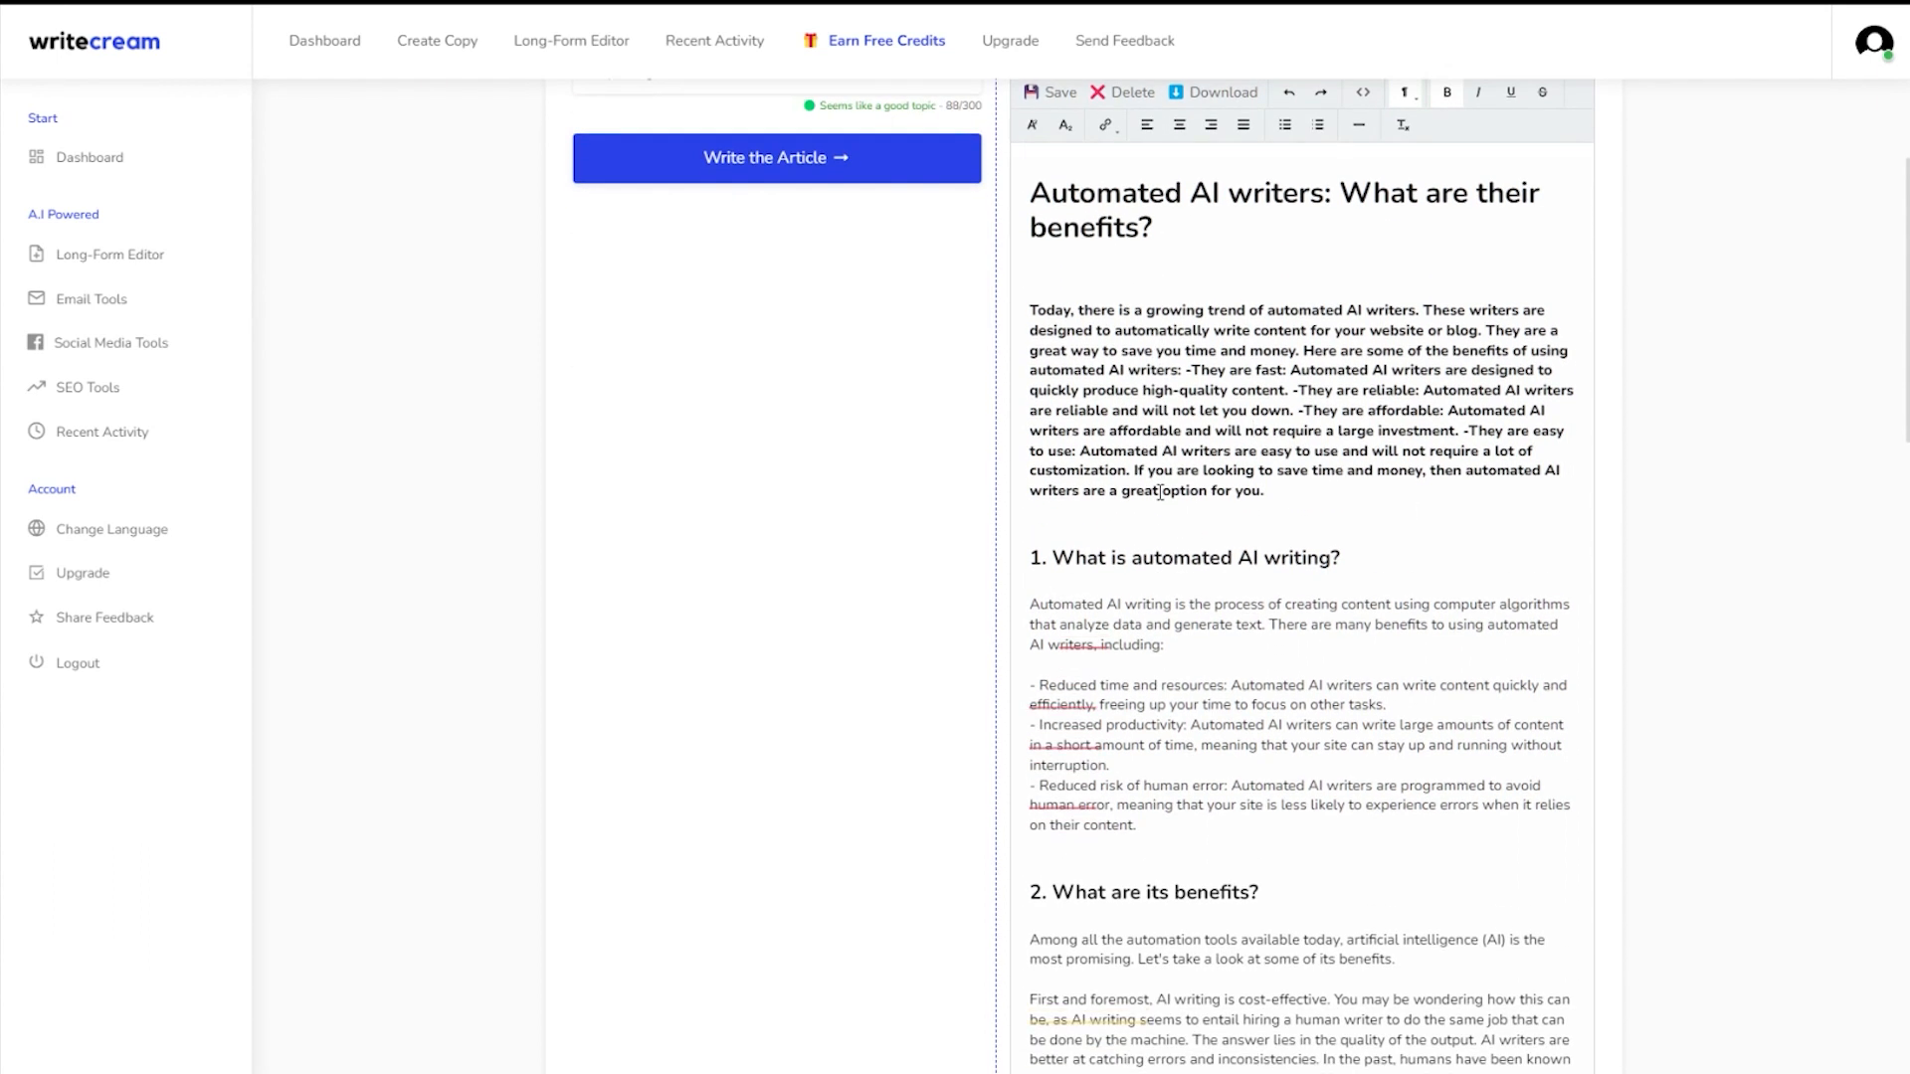
pyautogui.scroll(-4, 1160, 492)
pyautogui.scroll(-3, 1159, 493)
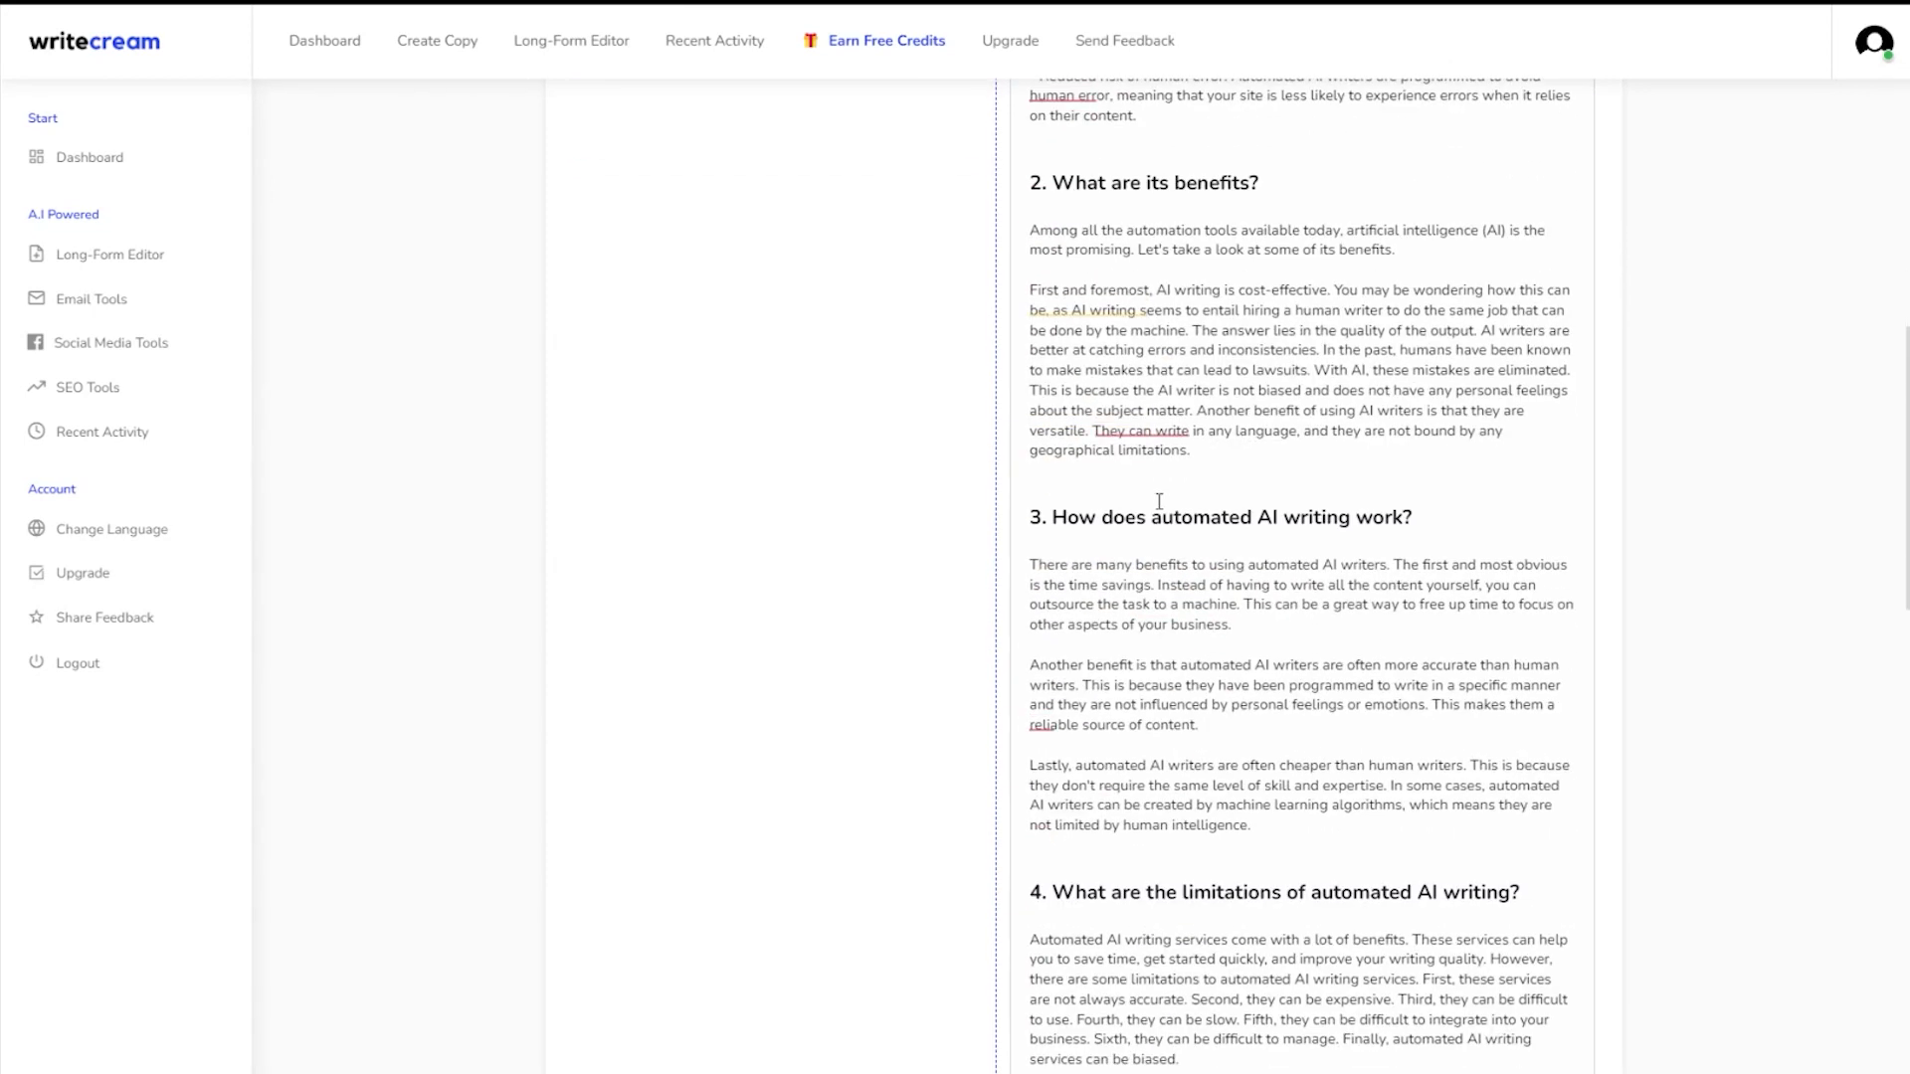
pyautogui.scroll(-3, 1363, 545)
pyautogui.scroll(-1, 1363, 546)
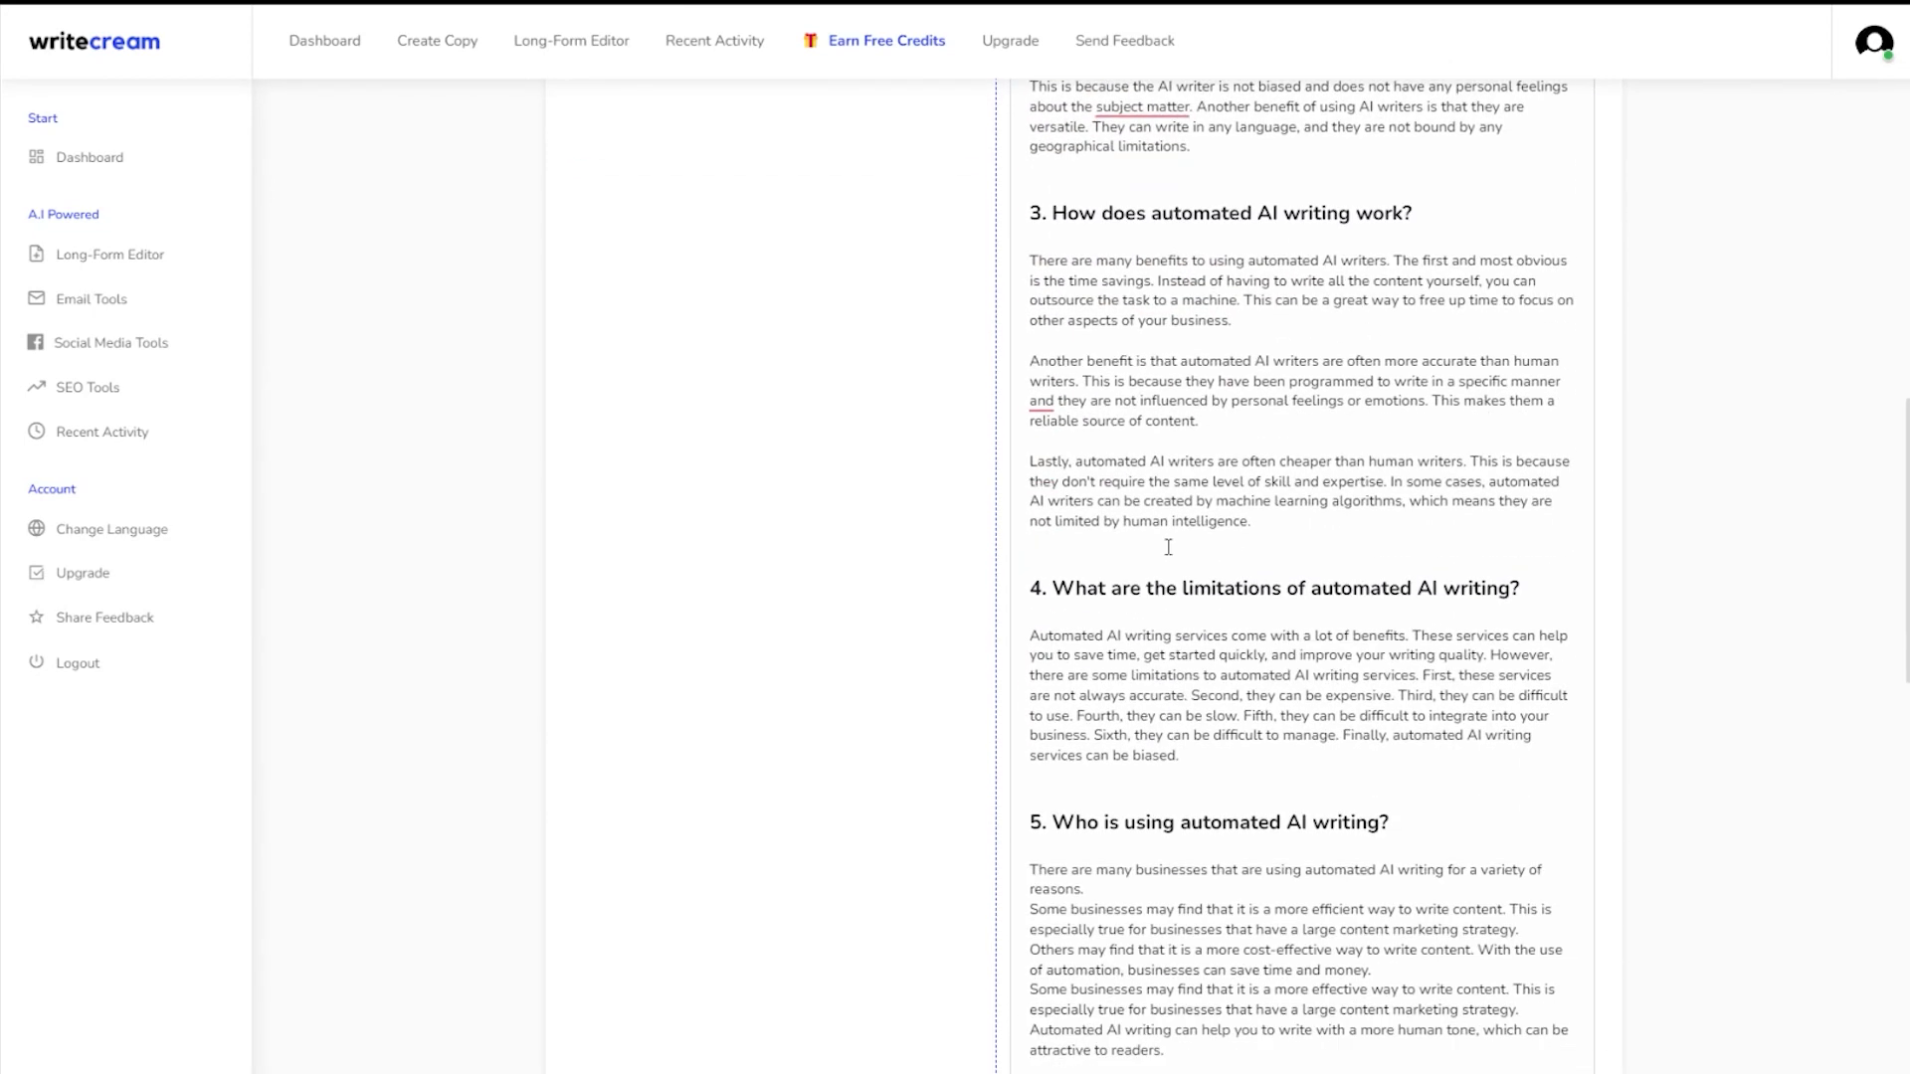
pyautogui.scroll(-3, 1171, 551)
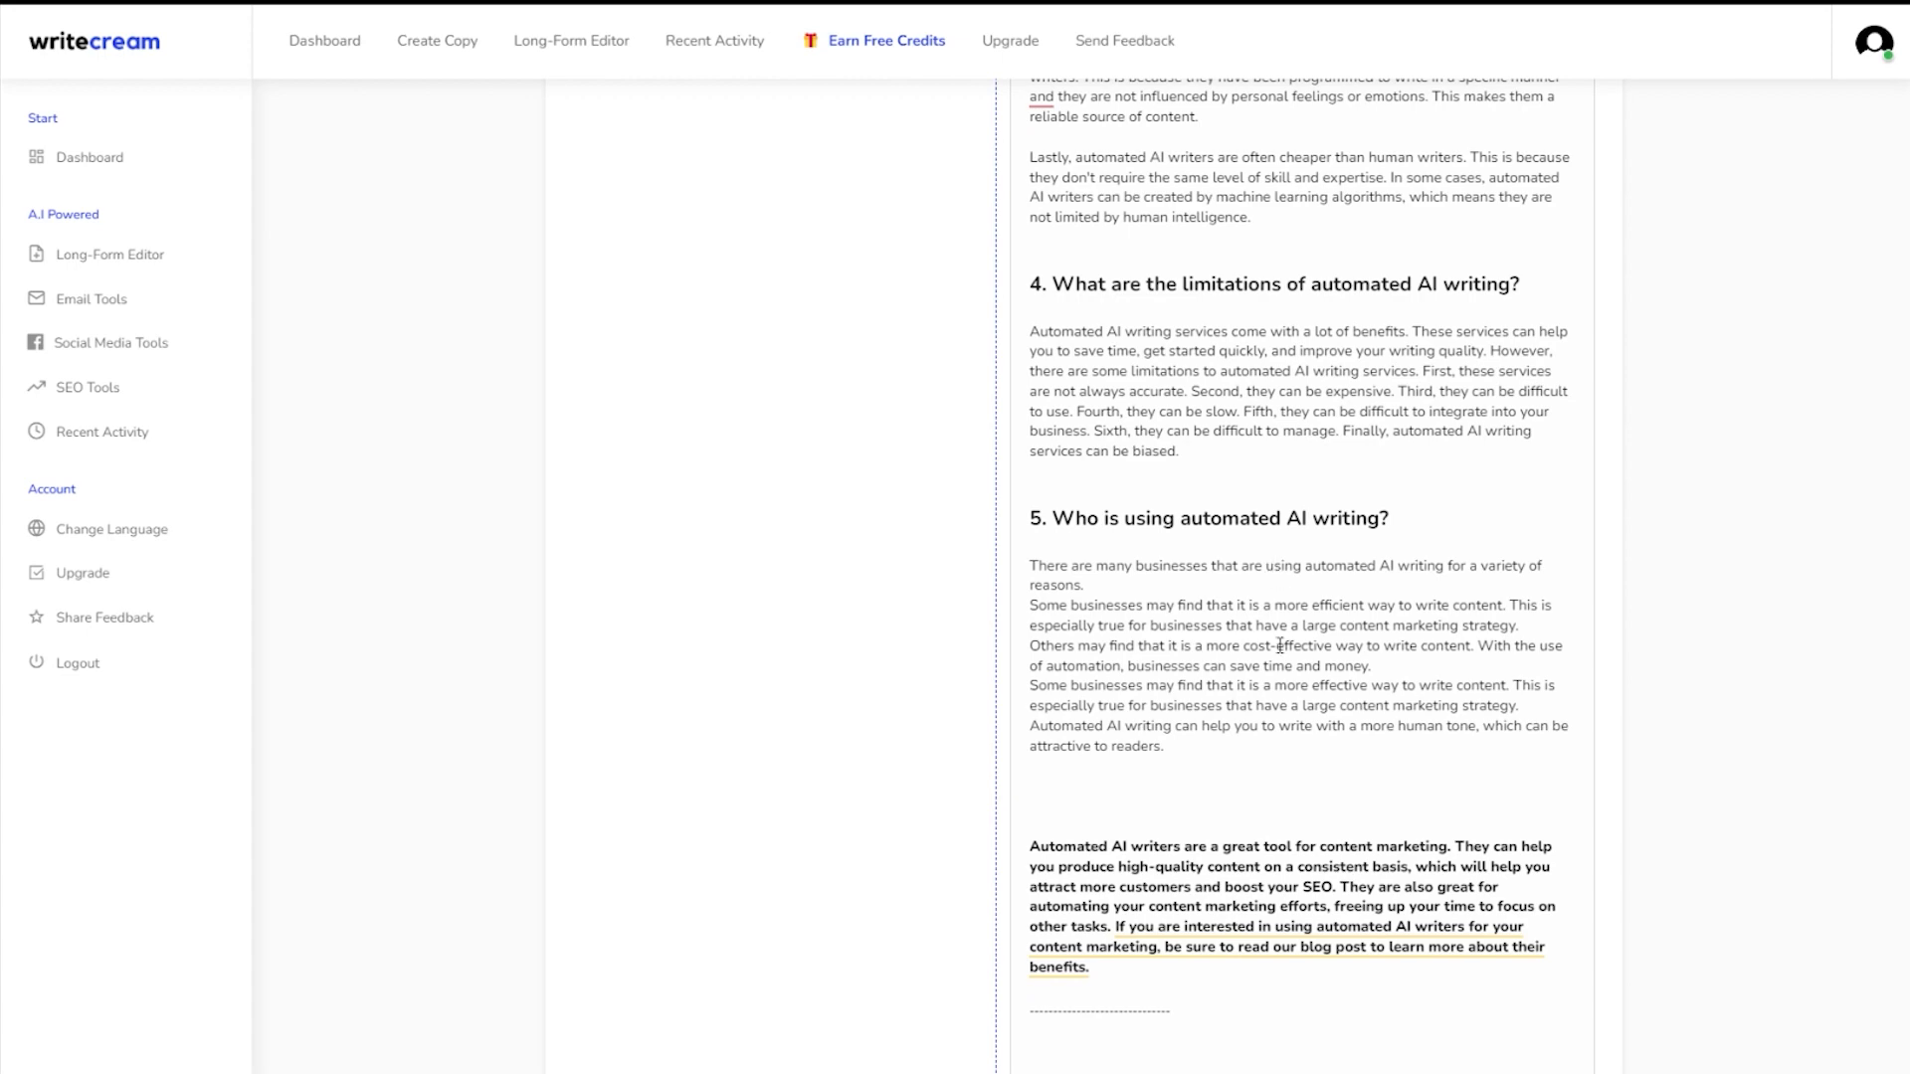
pyautogui.scroll(15, 1286, 758)
pyautogui.scroll(4, 1301, 732)
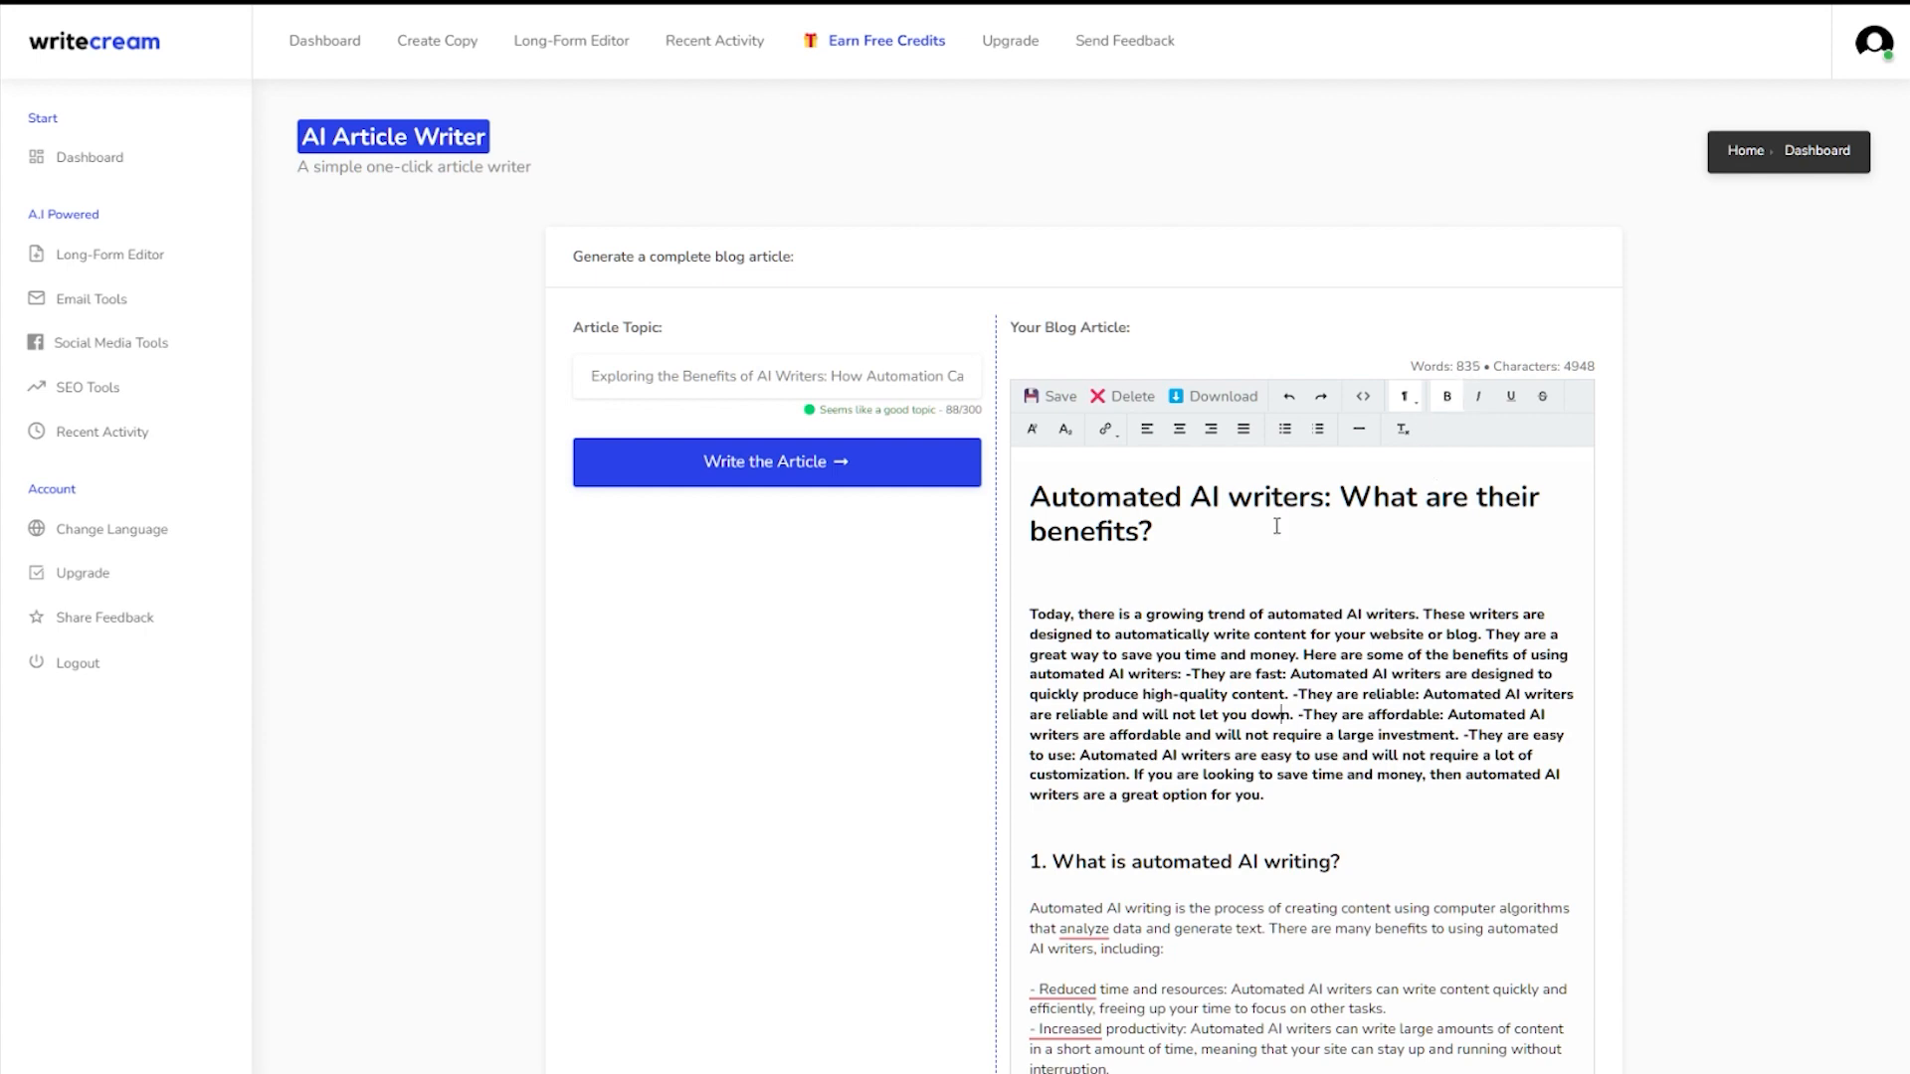
pyautogui.scroll(-2, 1247, 645)
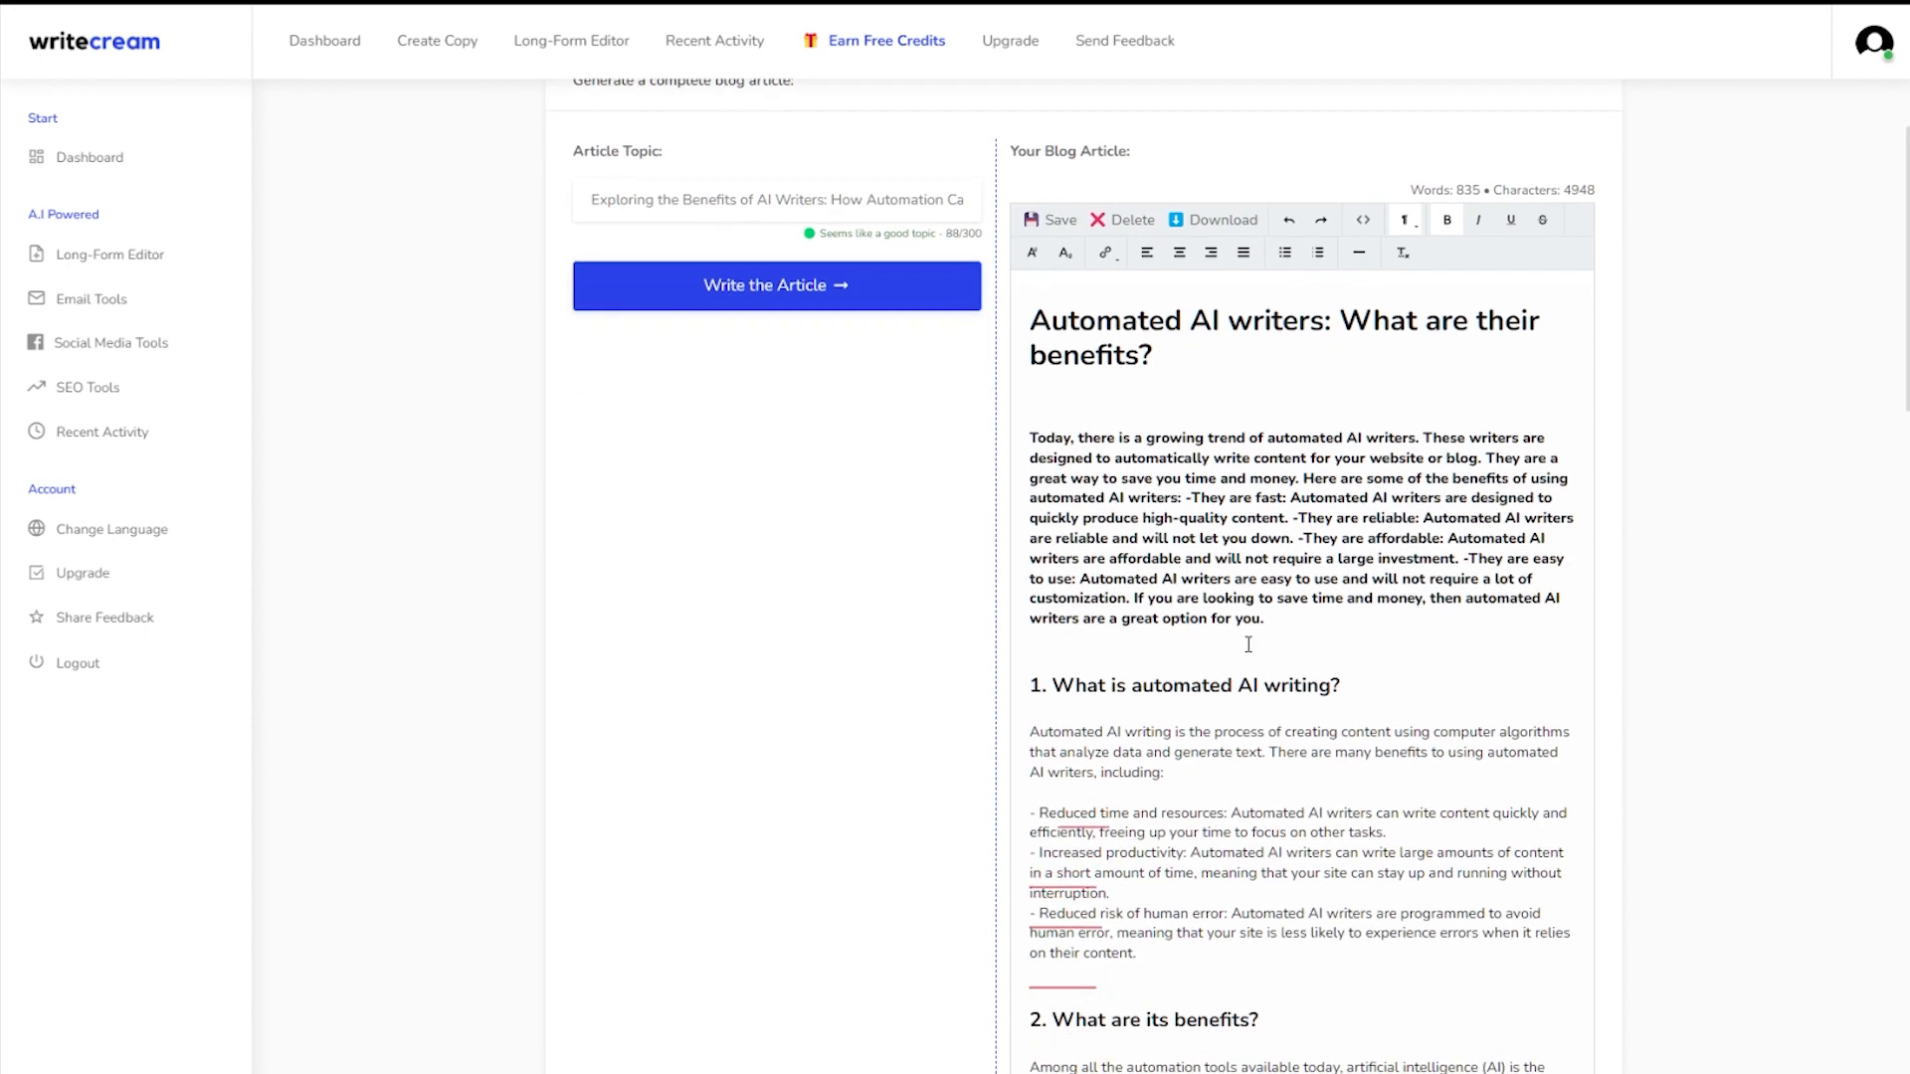
pyautogui.scroll(-8, 1248, 645)
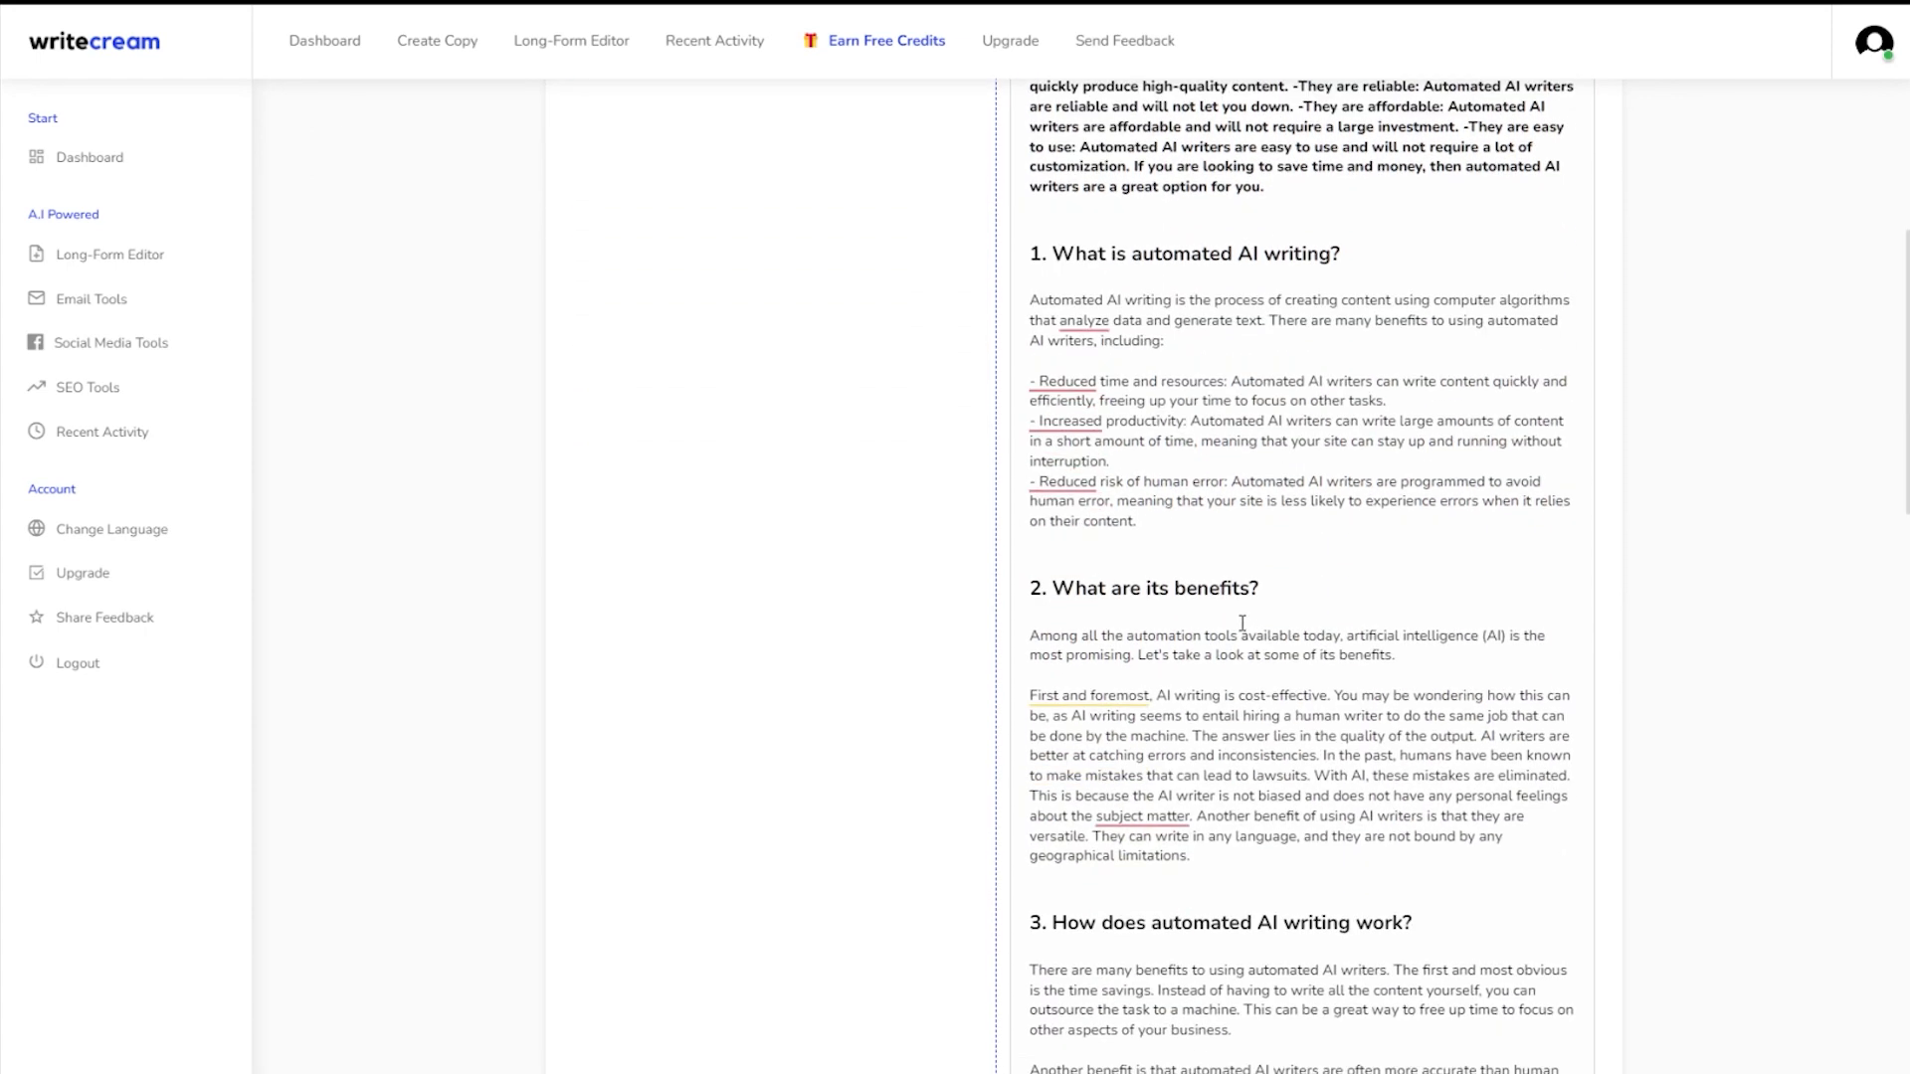
pyautogui.scroll(-4, 1241, 624)
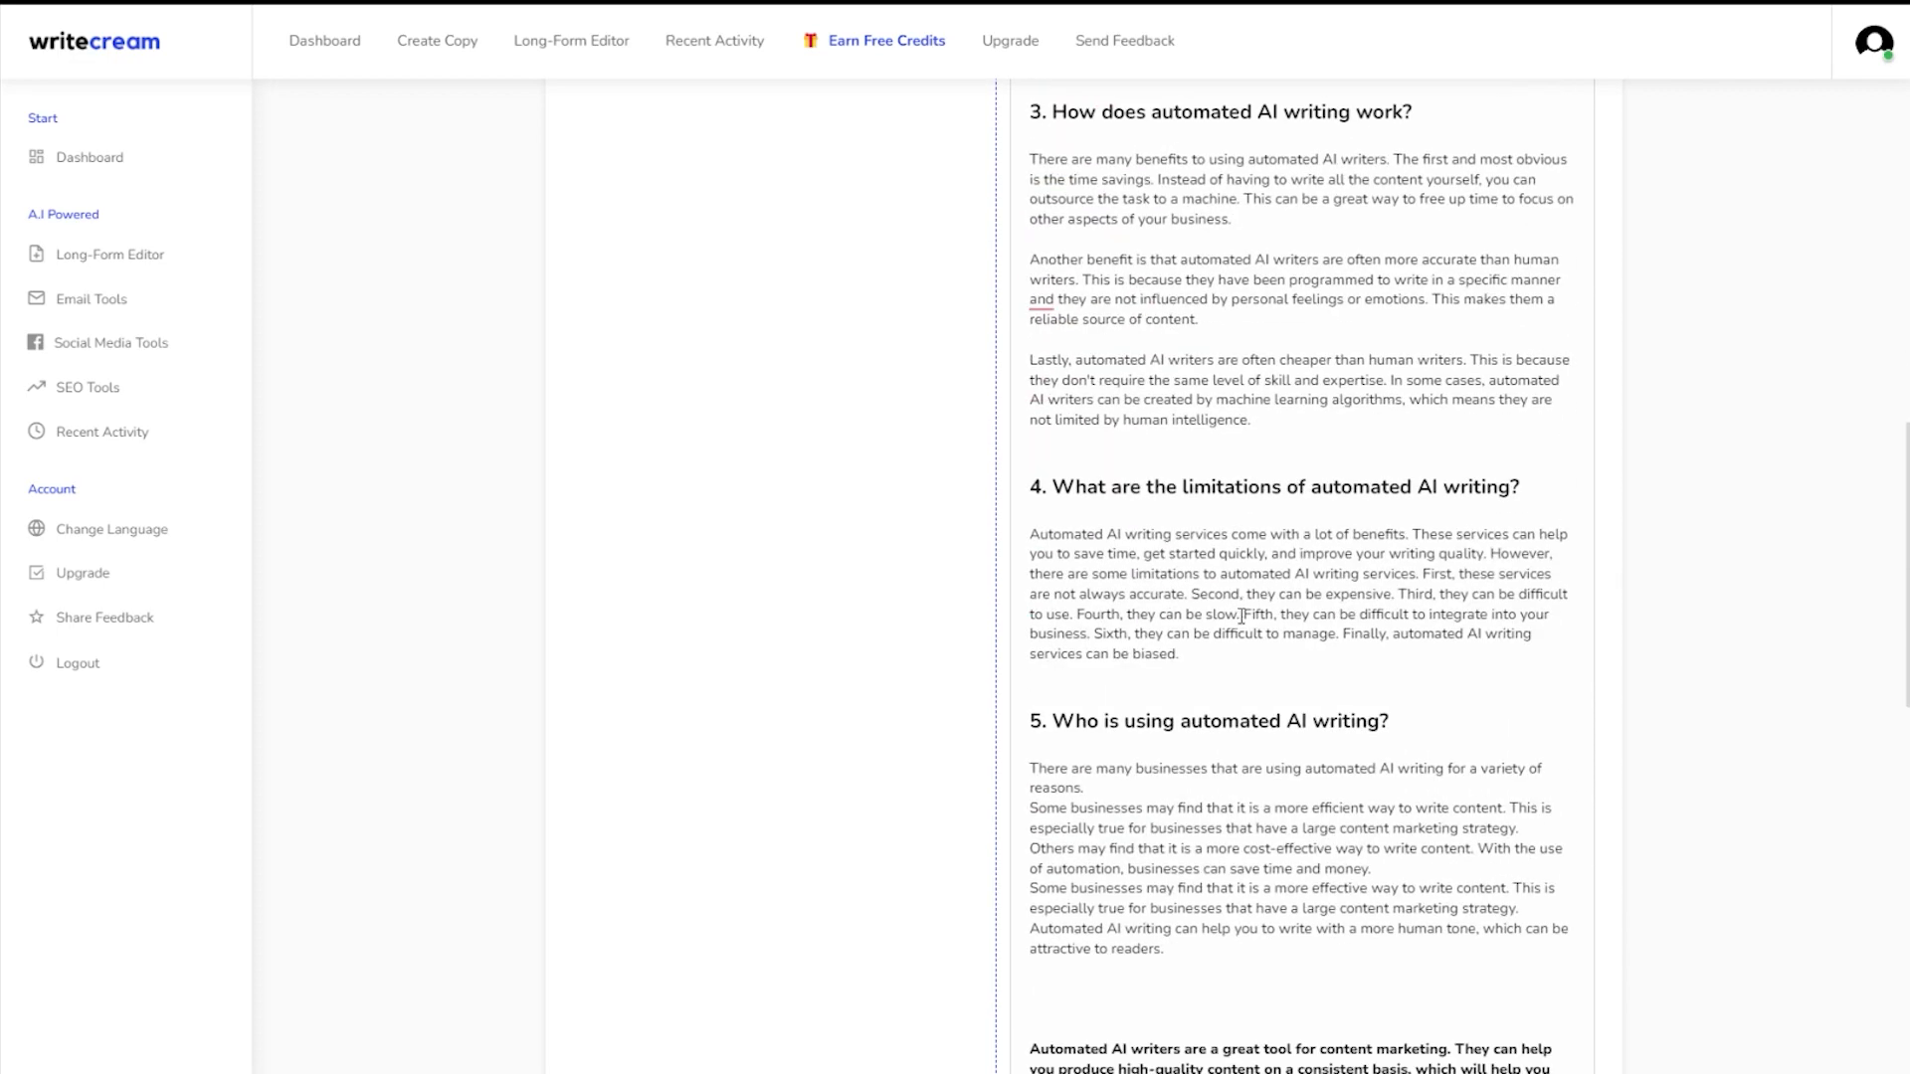
pyautogui.scroll(5, 1383, 808)
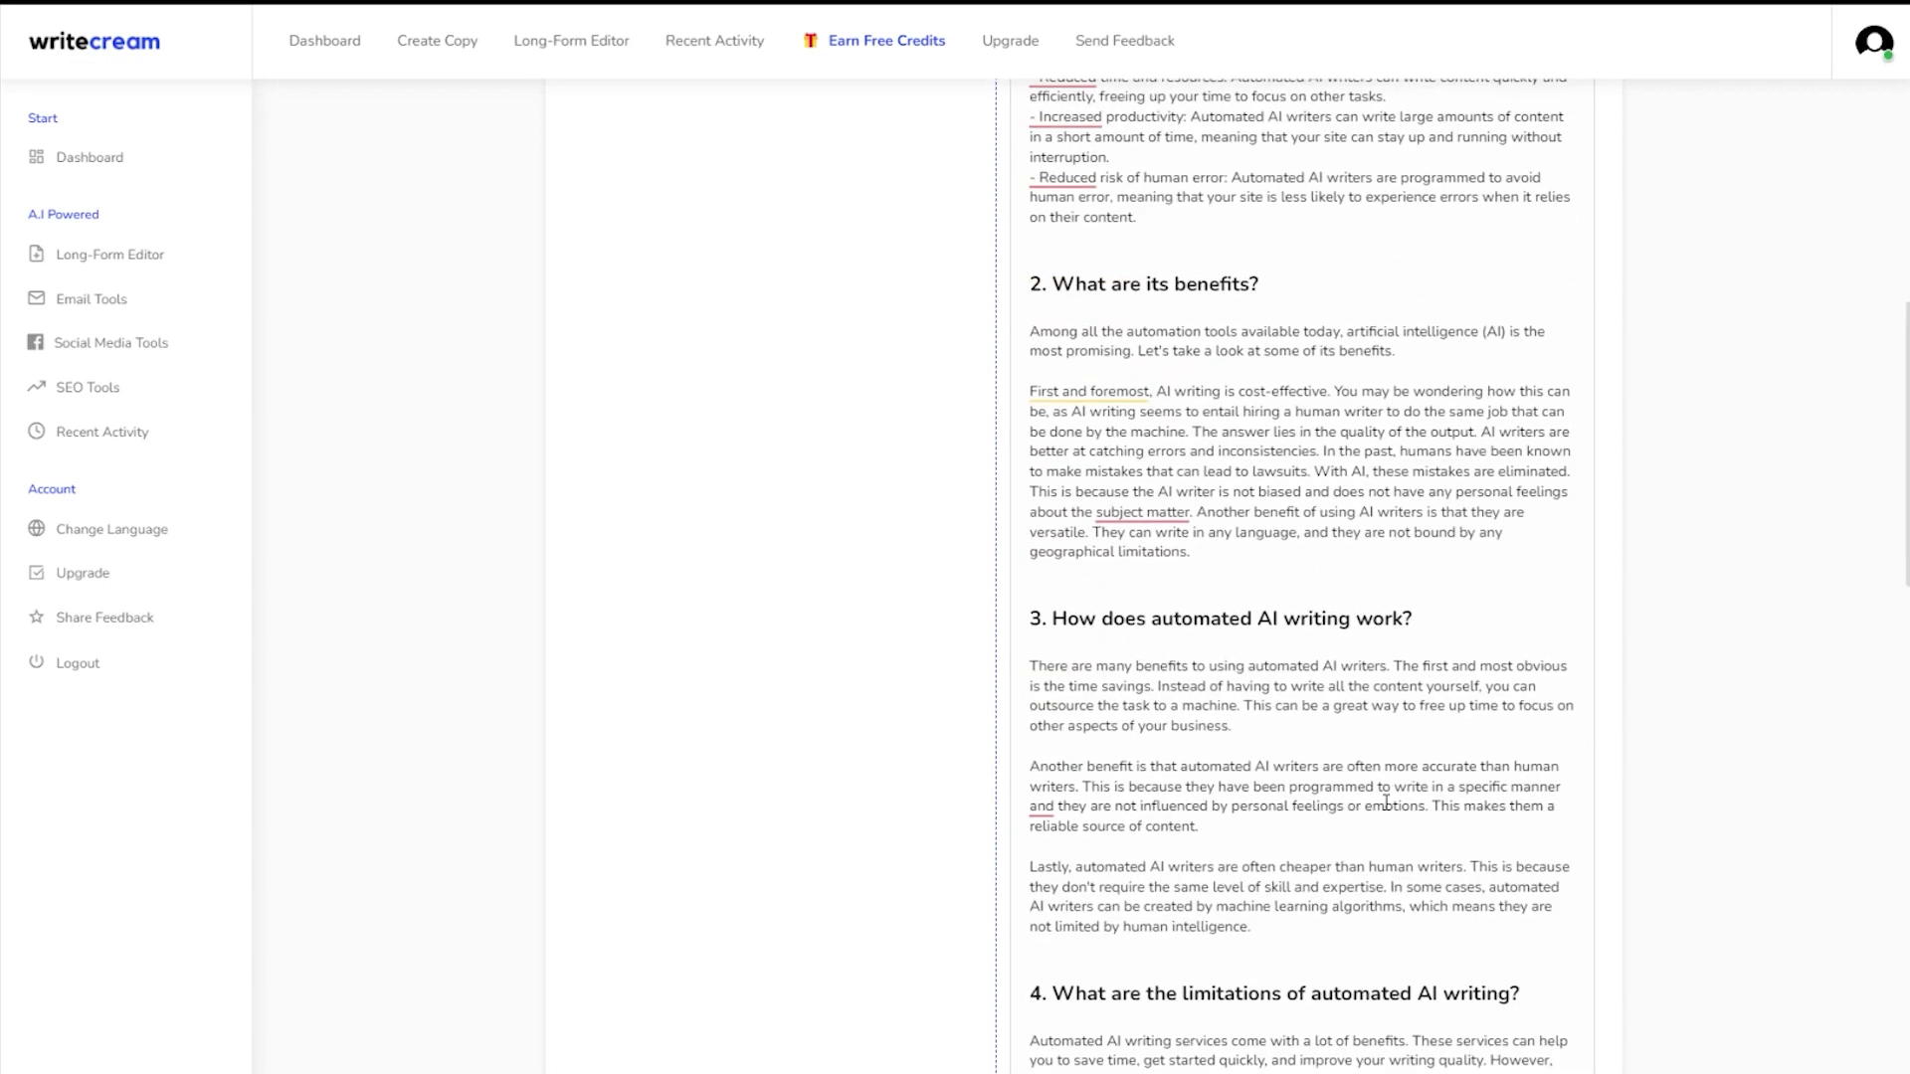
pyautogui.scroll(9, 1386, 802)
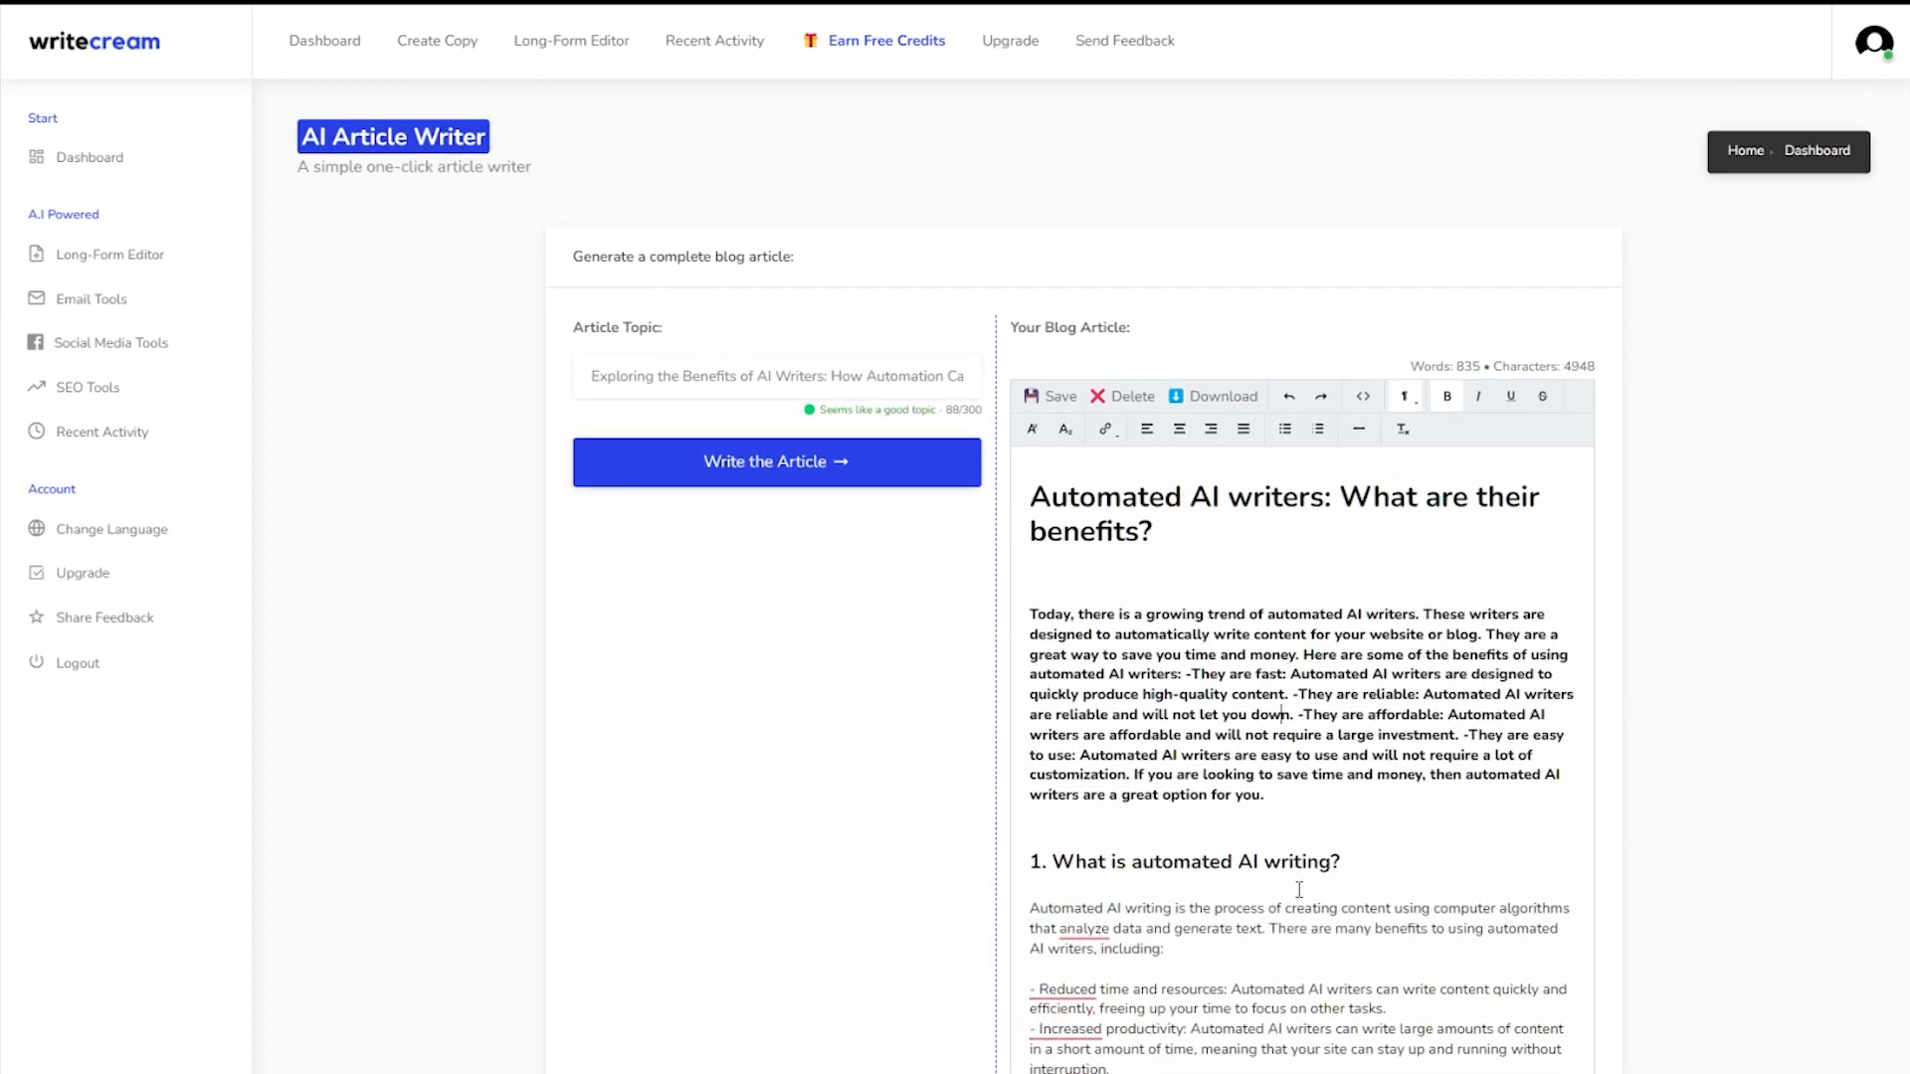
# - Browse the dashboard's content types by category: Email, Copywriting, Social Media and SEO, examining the full set of SEO tools
pyautogui.click(961, 312)
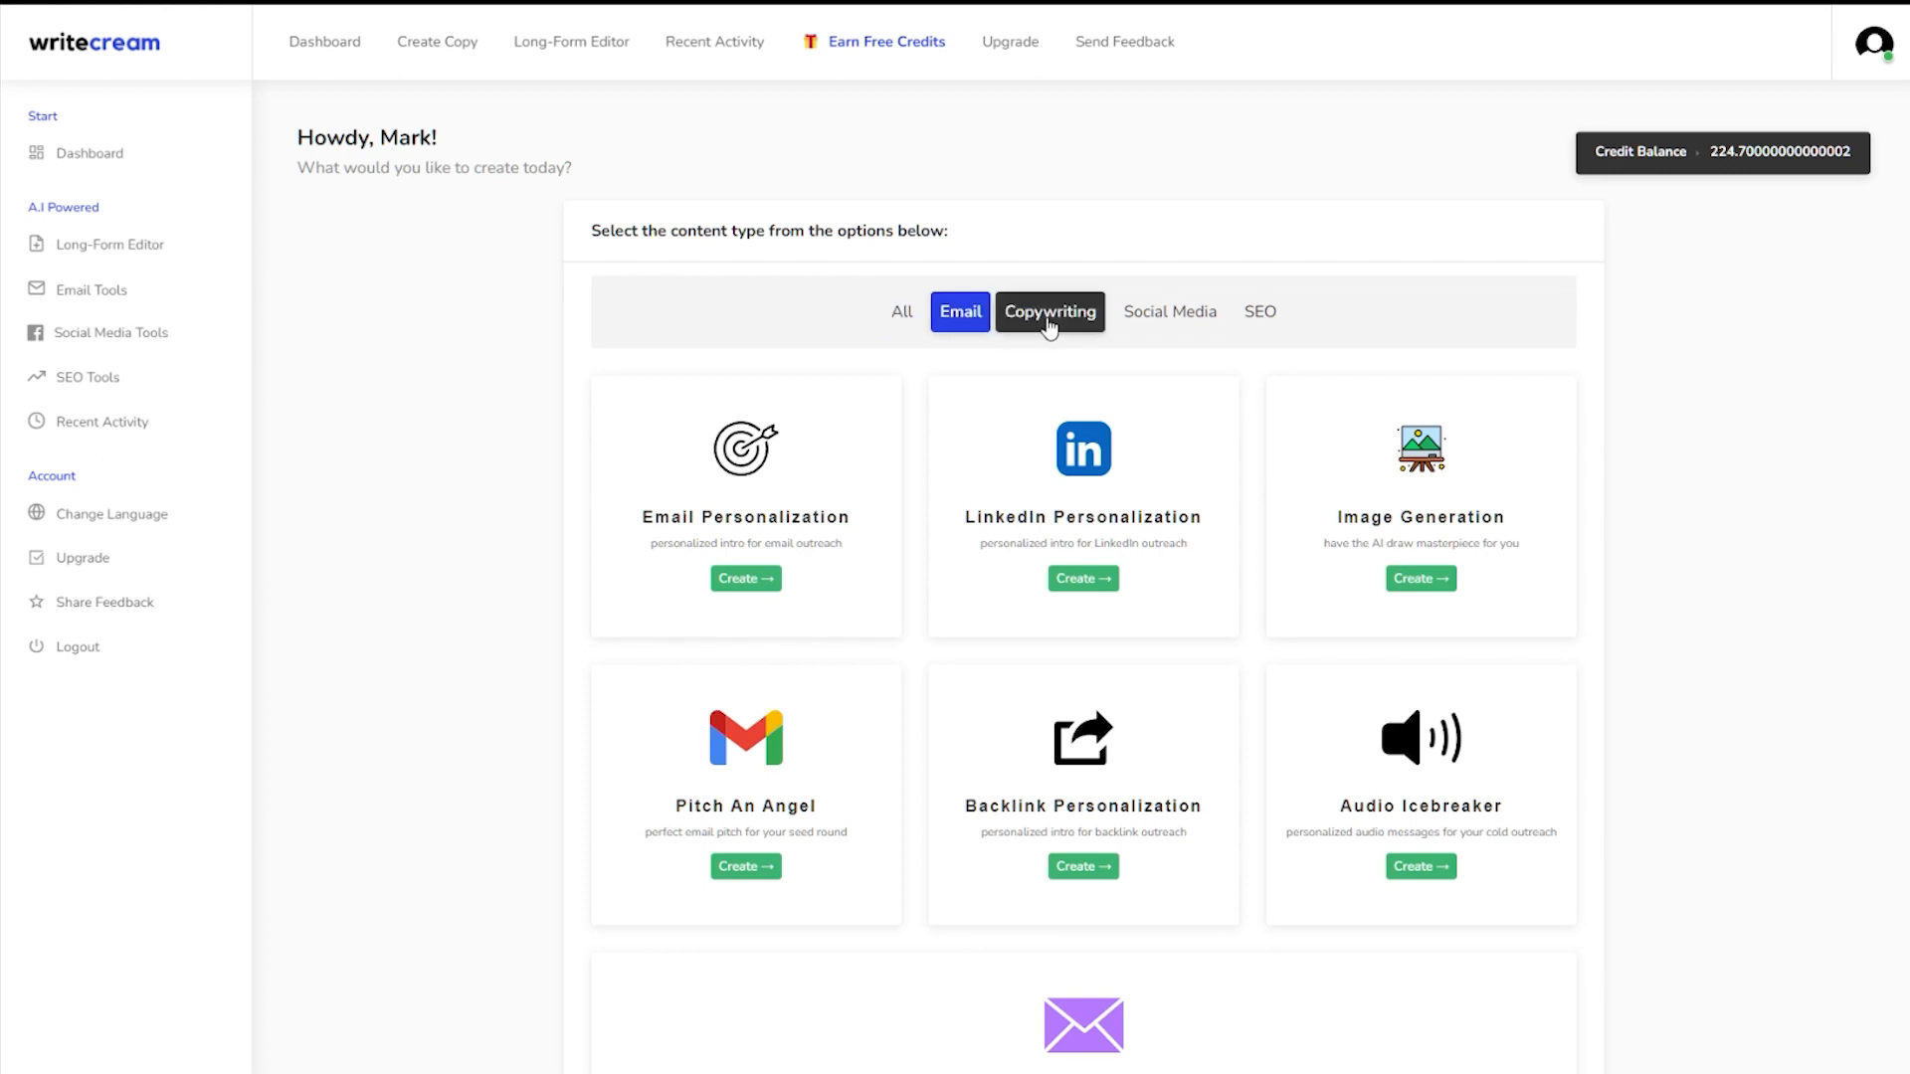
pyautogui.click(1052, 312)
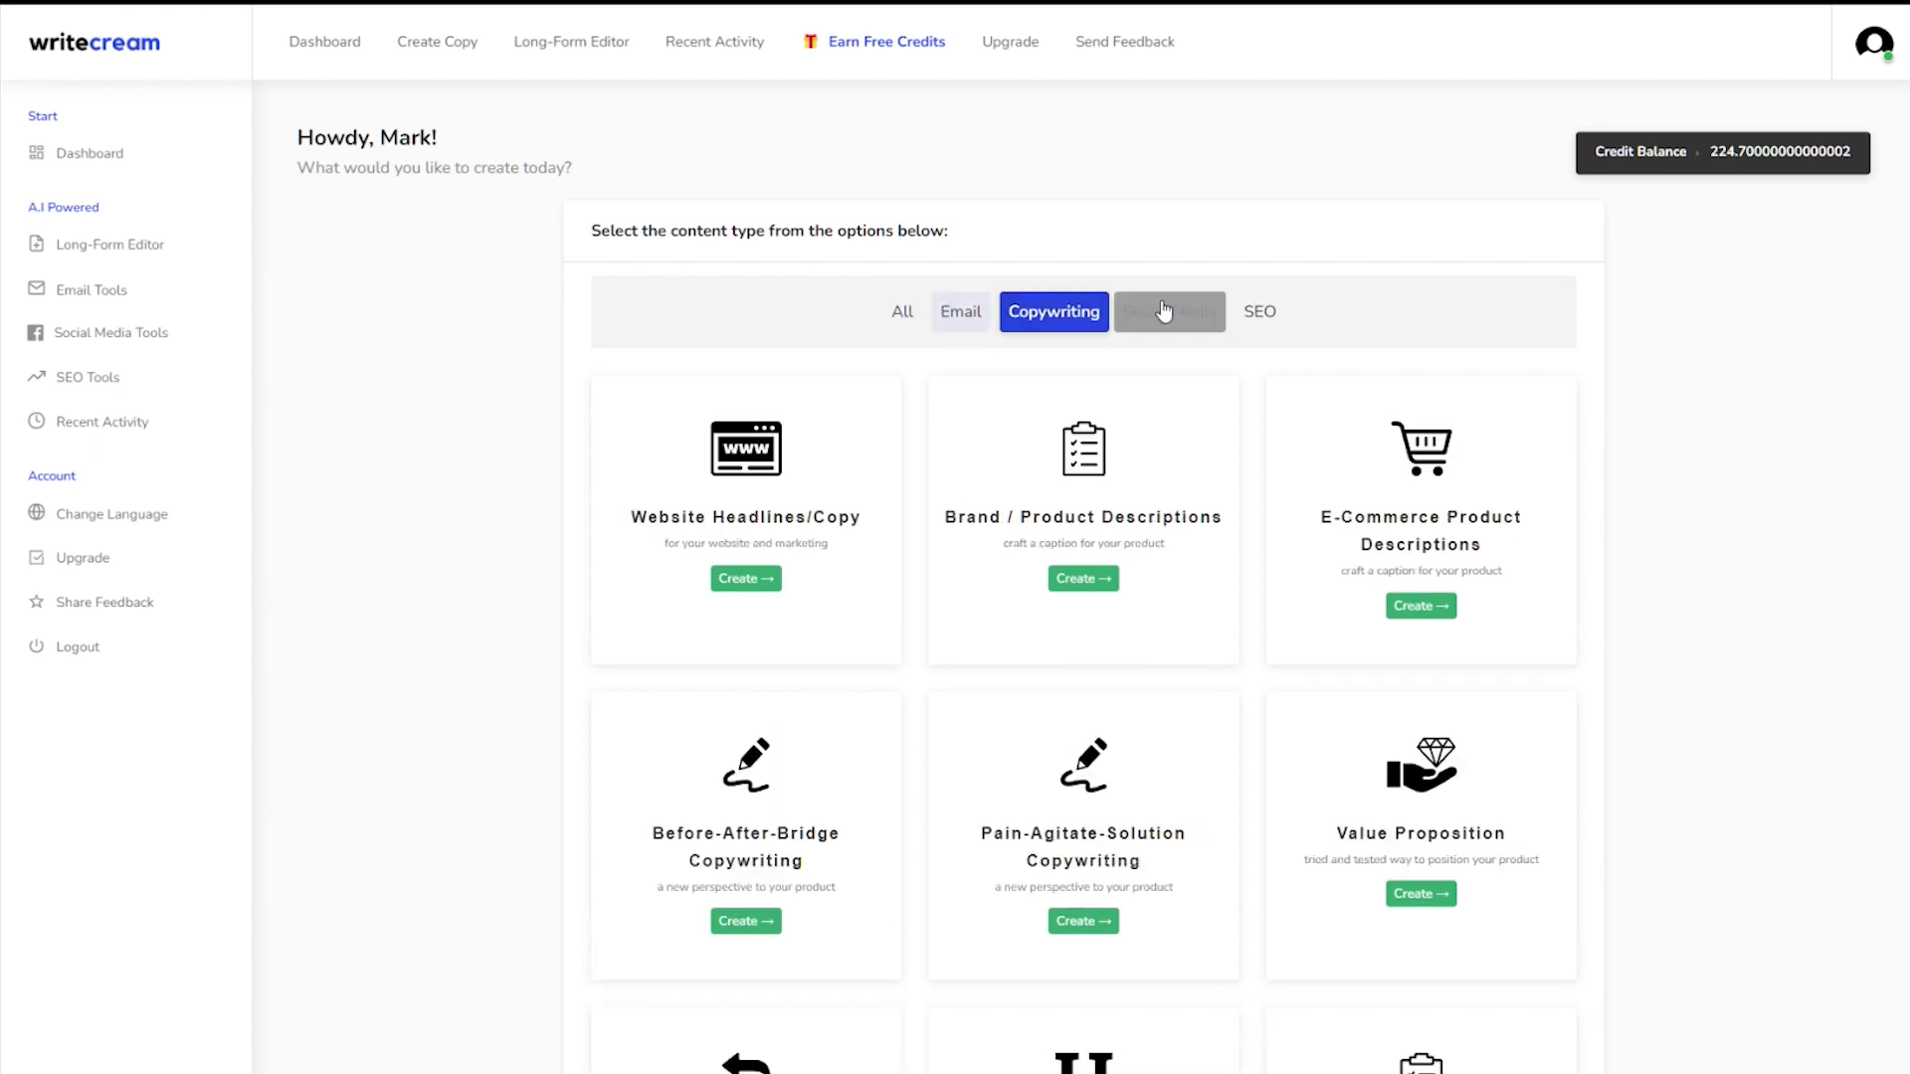
pyautogui.click(1179, 314)
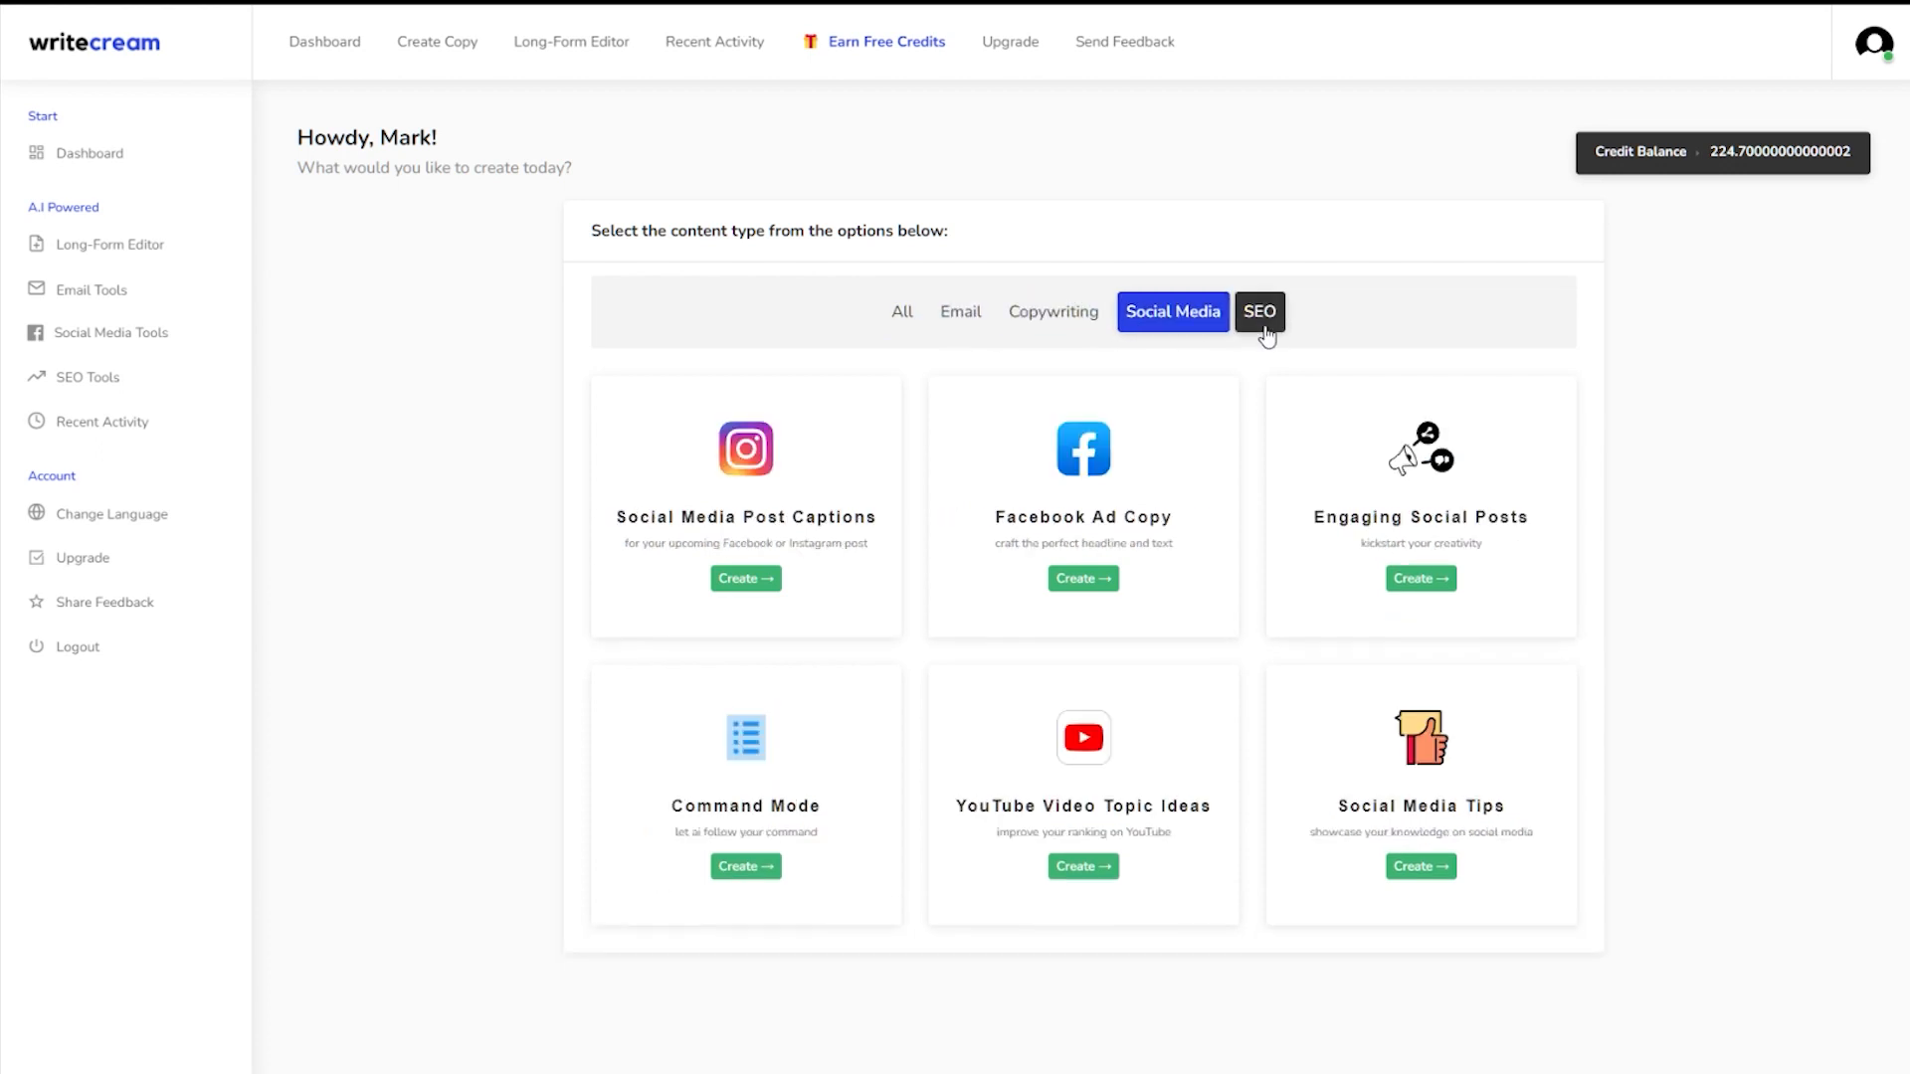
pyautogui.click(1261, 316)
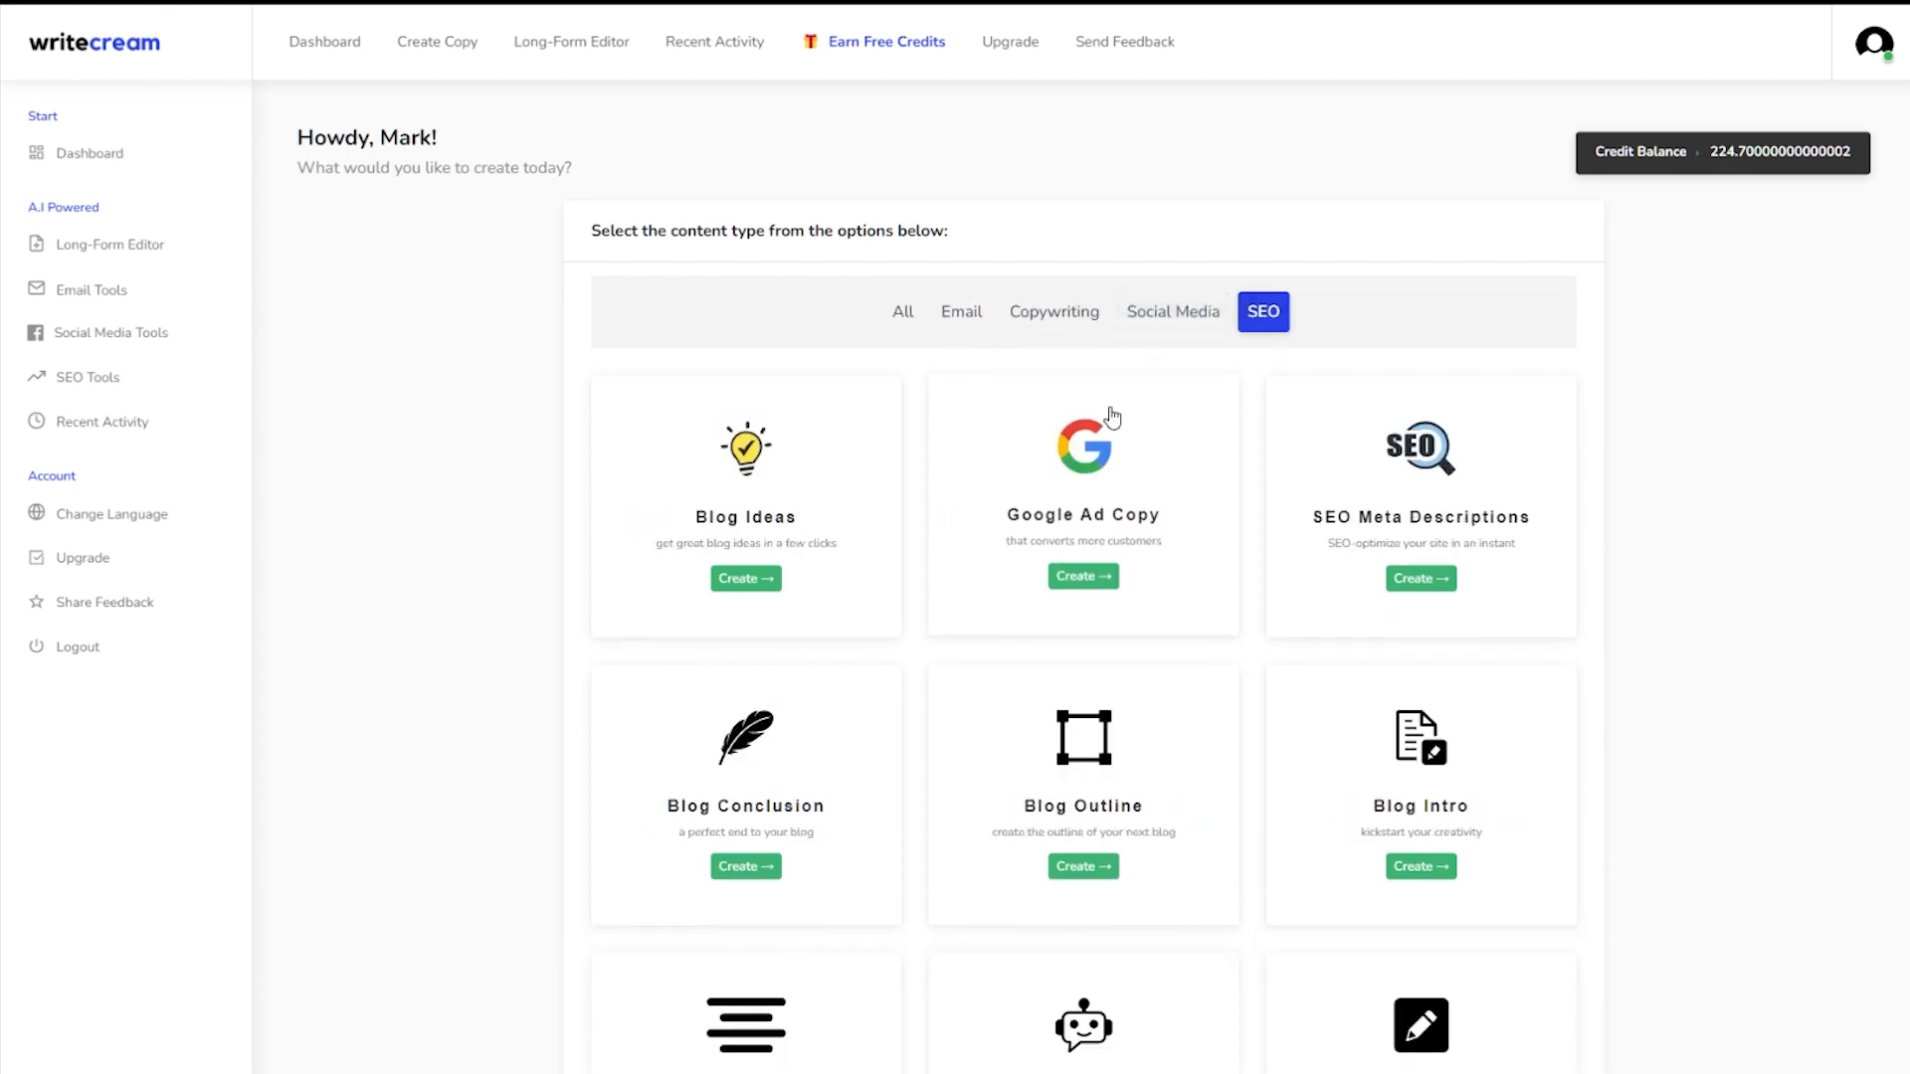
pyautogui.scroll(-7, 1113, 418)
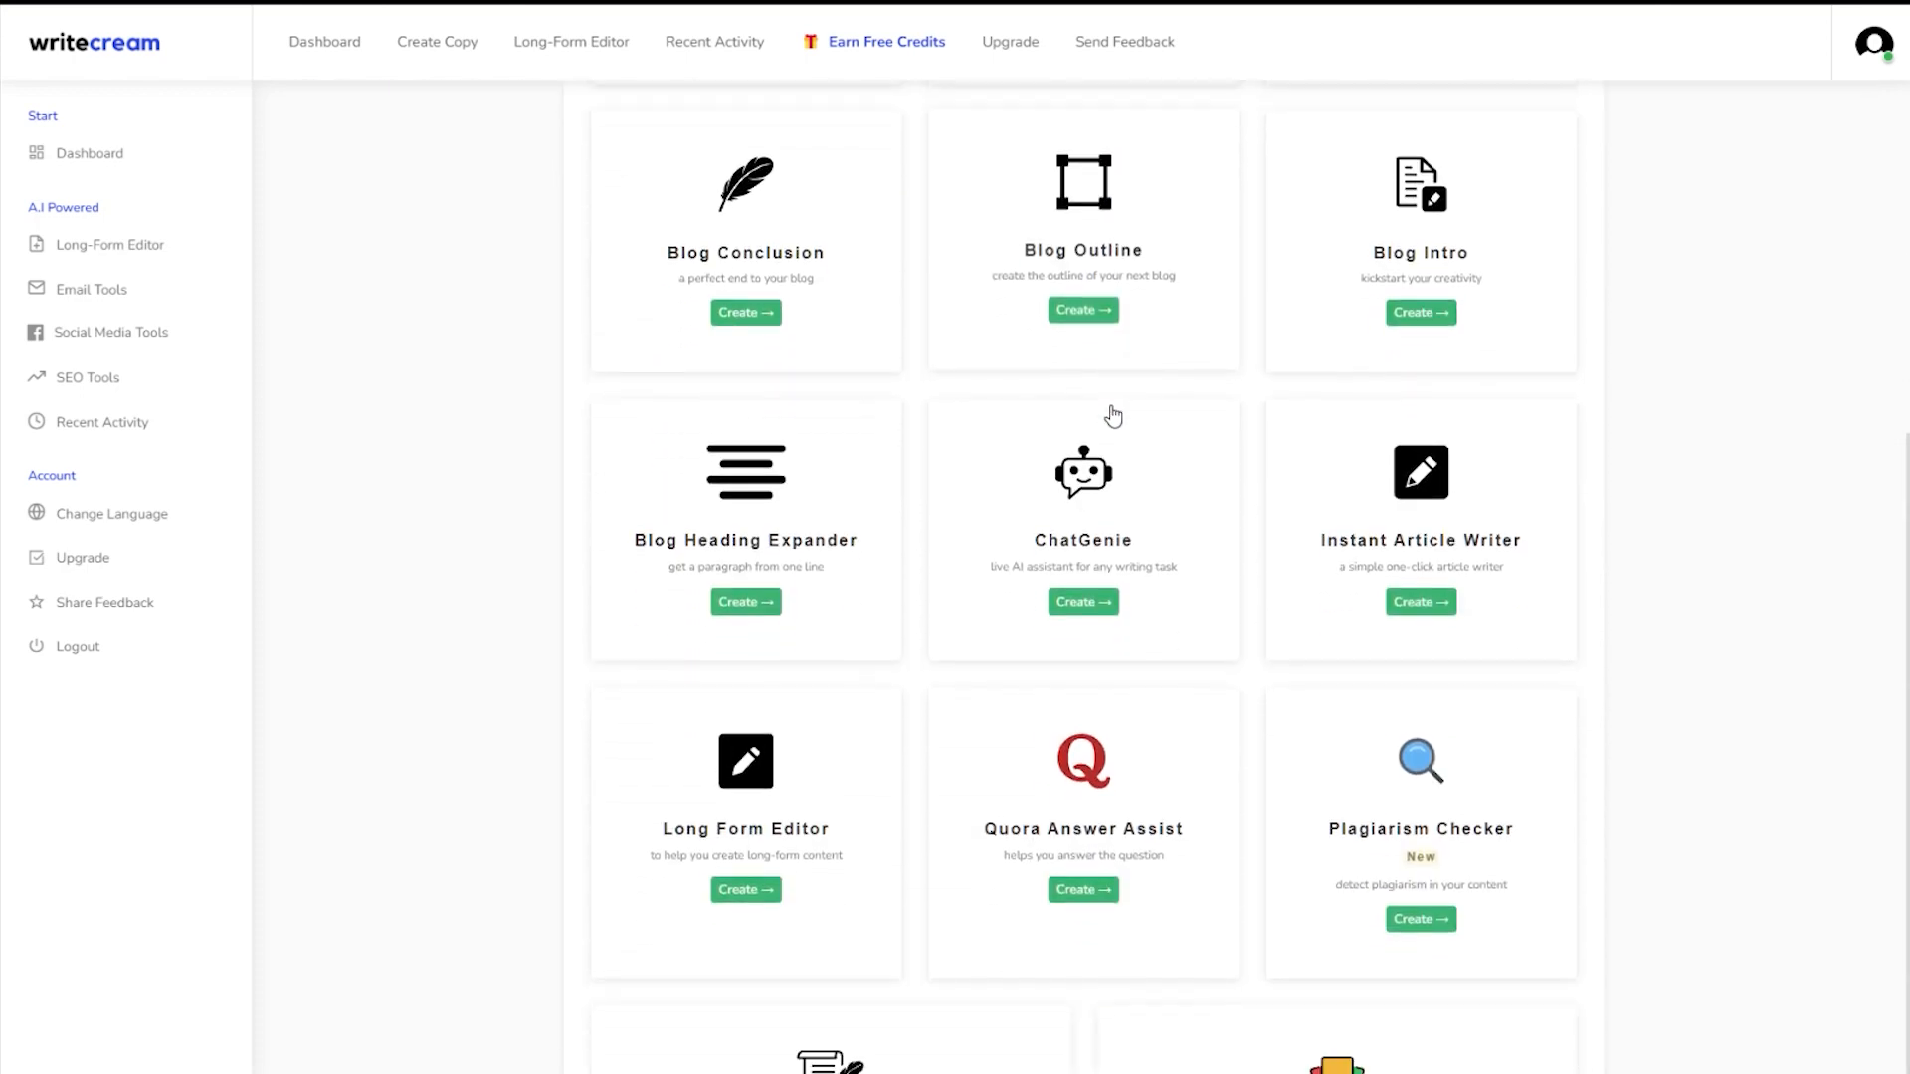
pyautogui.scroll(7, 1112, 418)
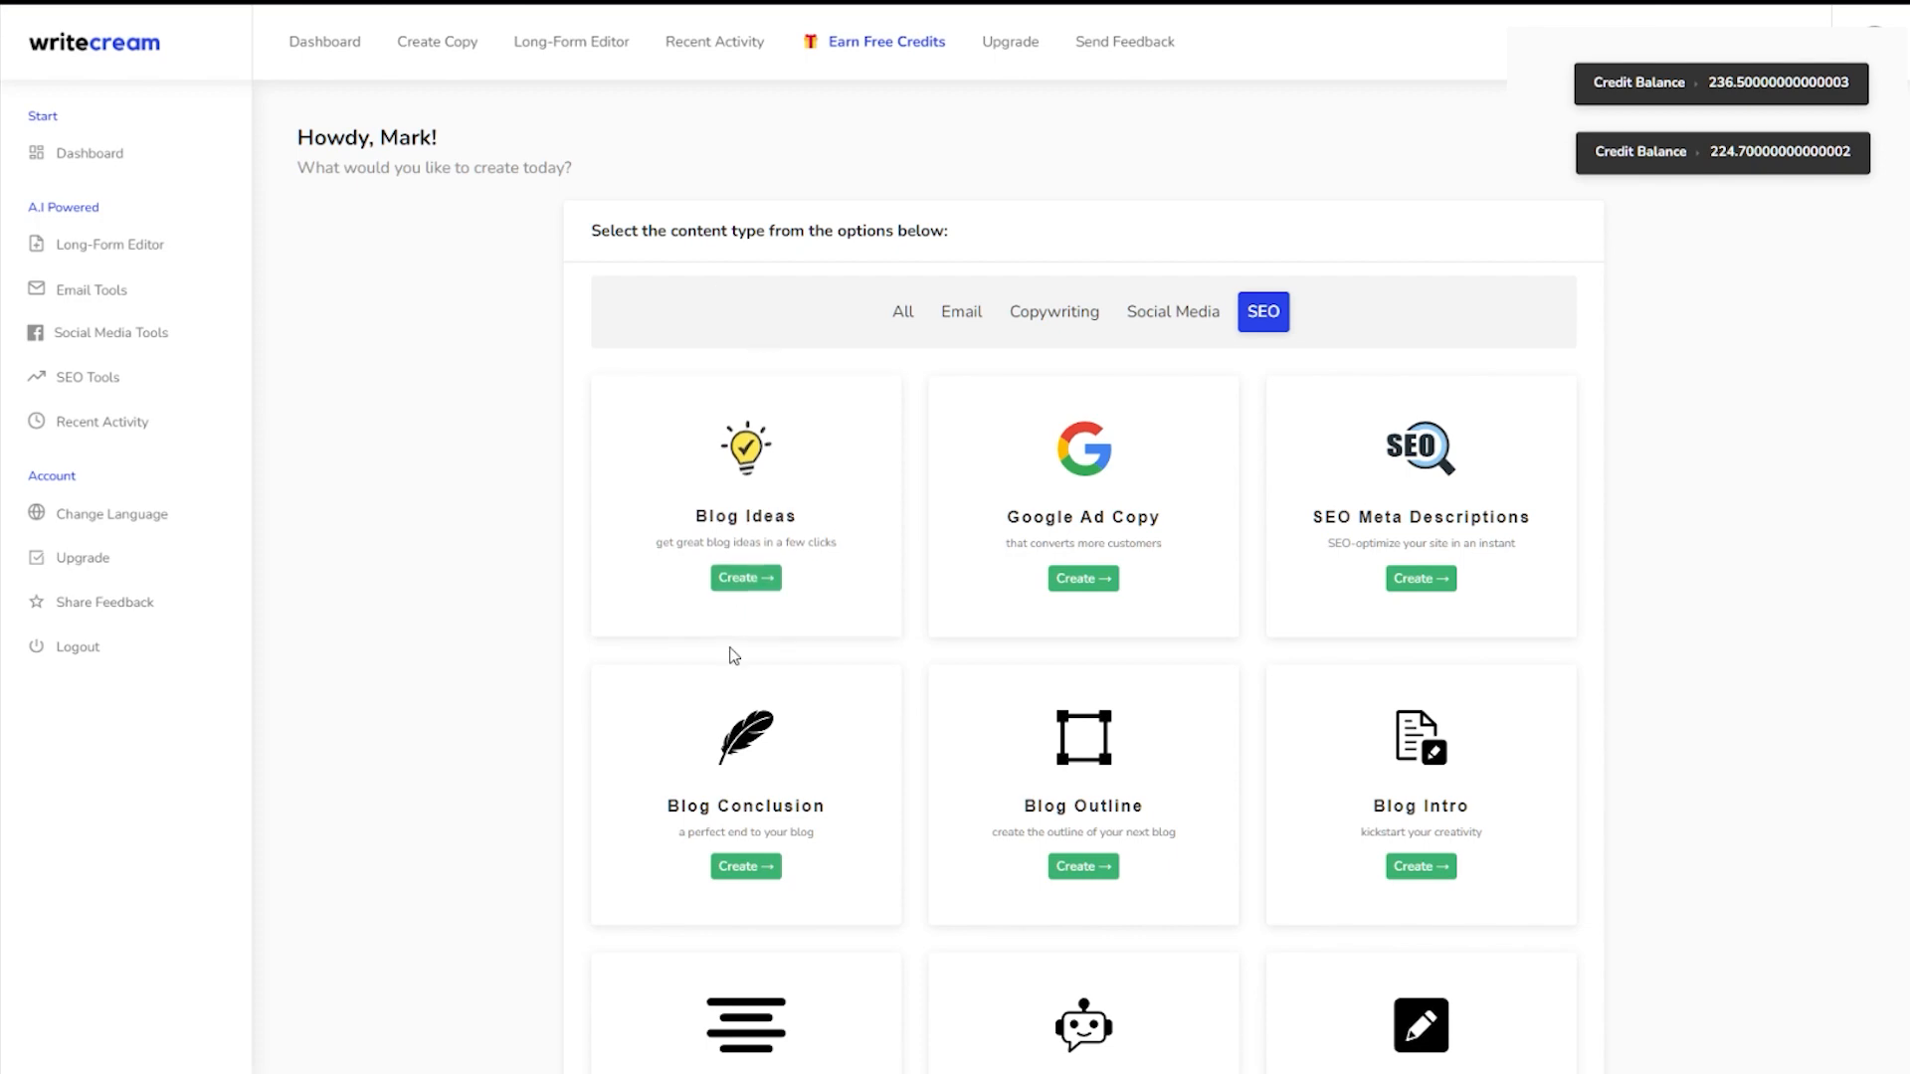
pyautogui.scroll(-7, 756, 661)
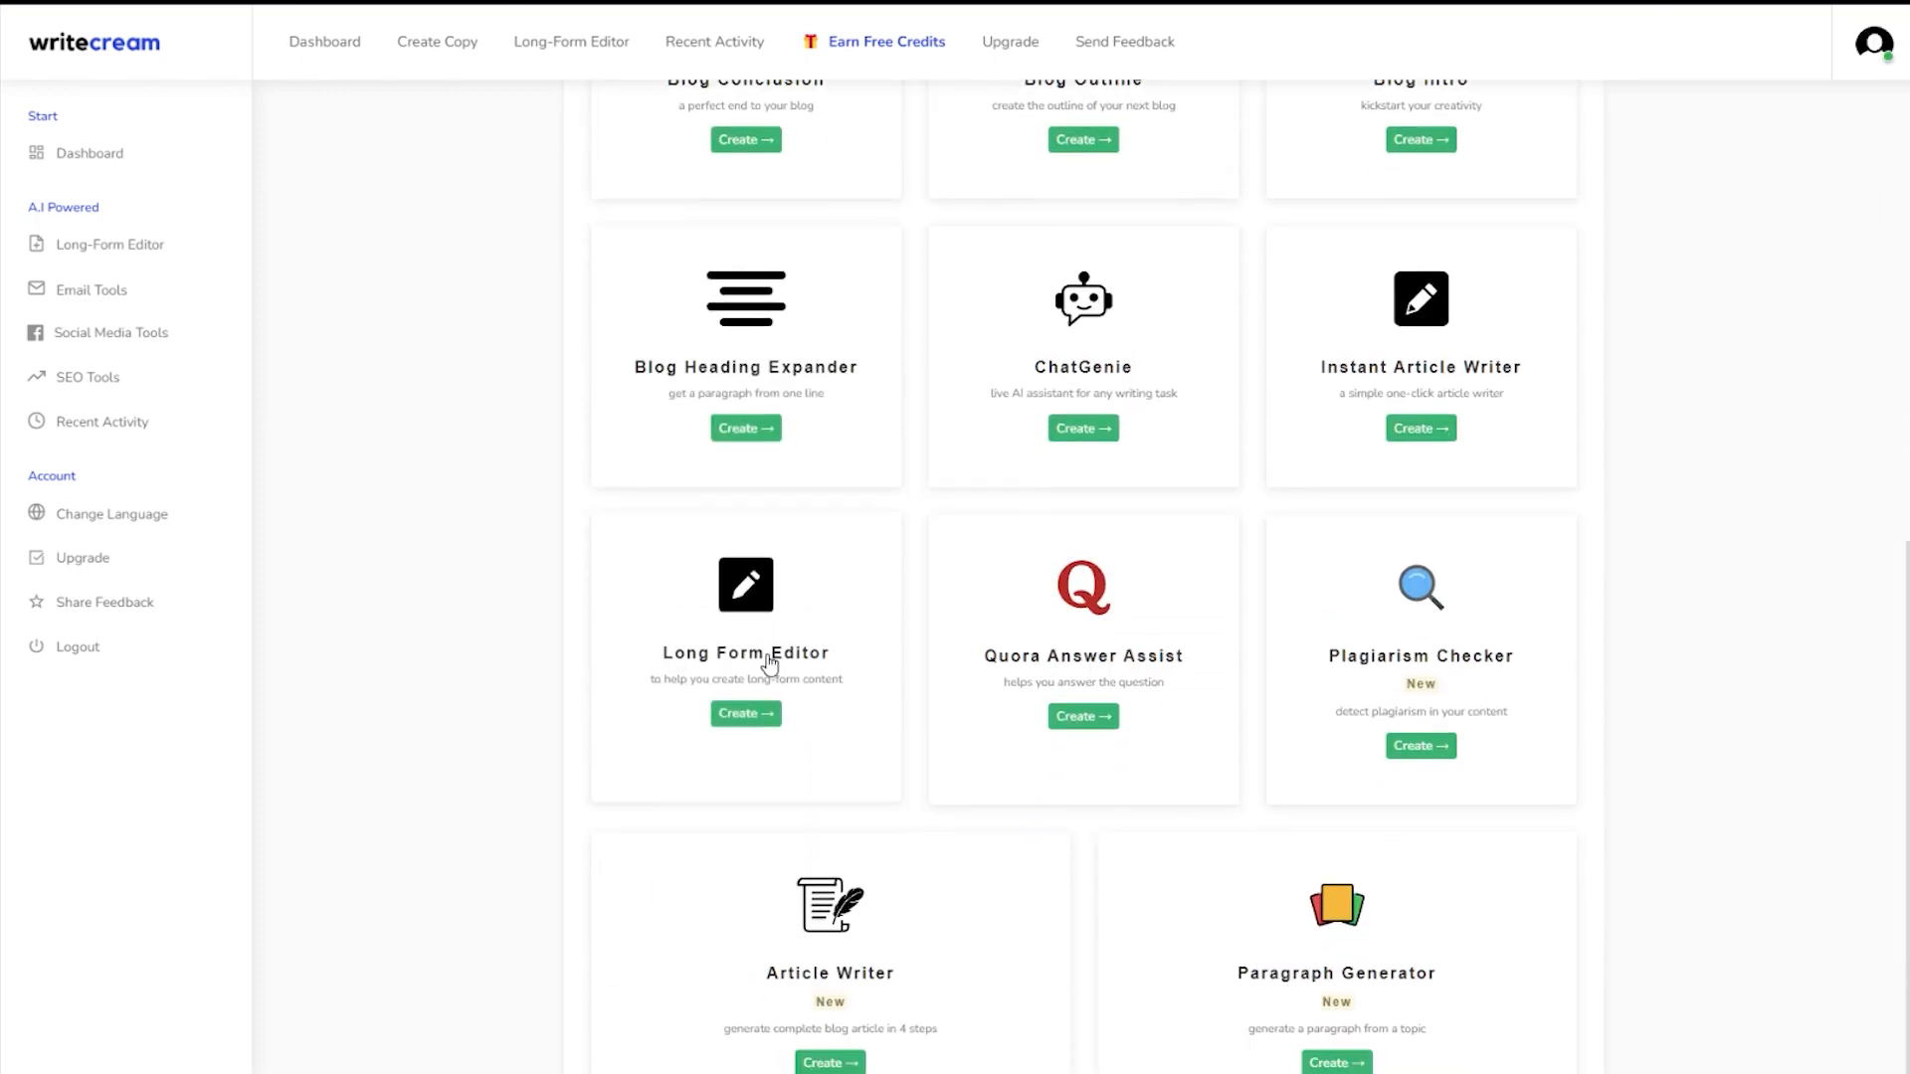
pyautogui.scroll(7, 778, 667)
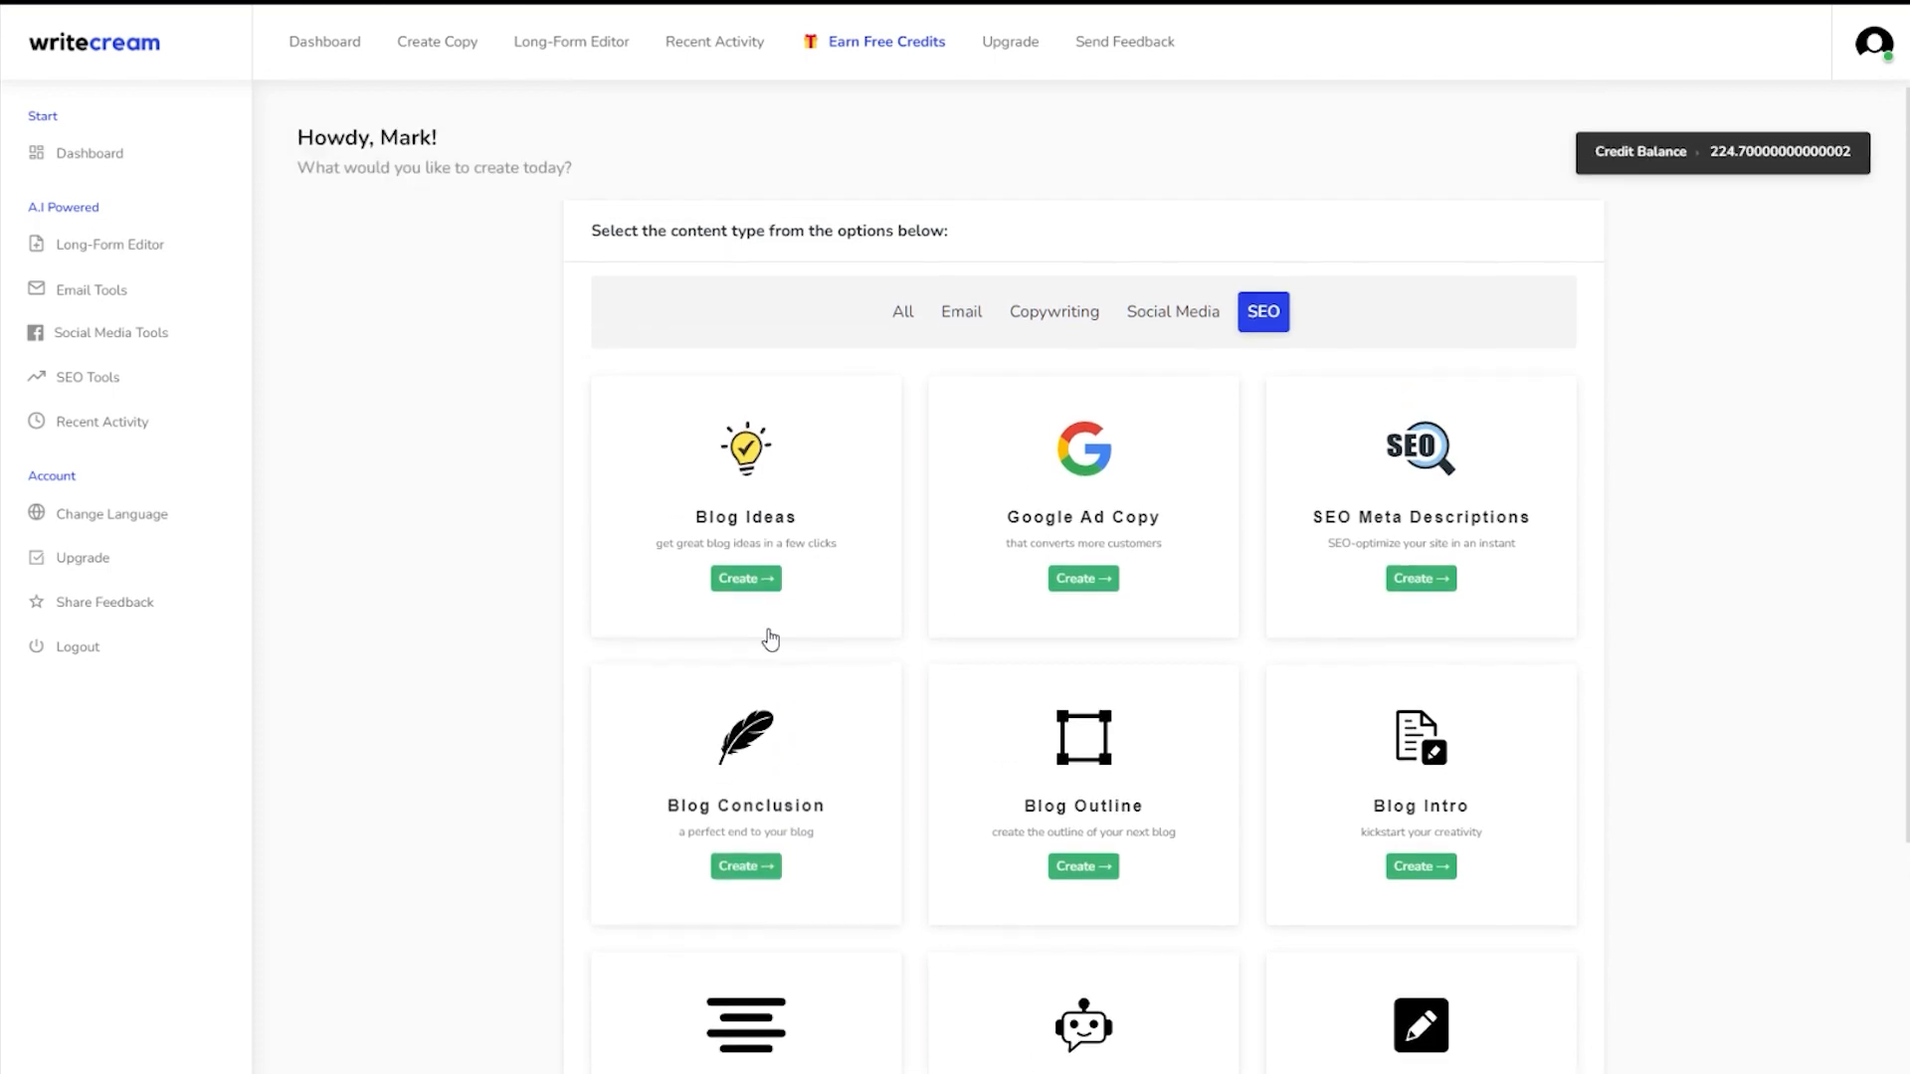